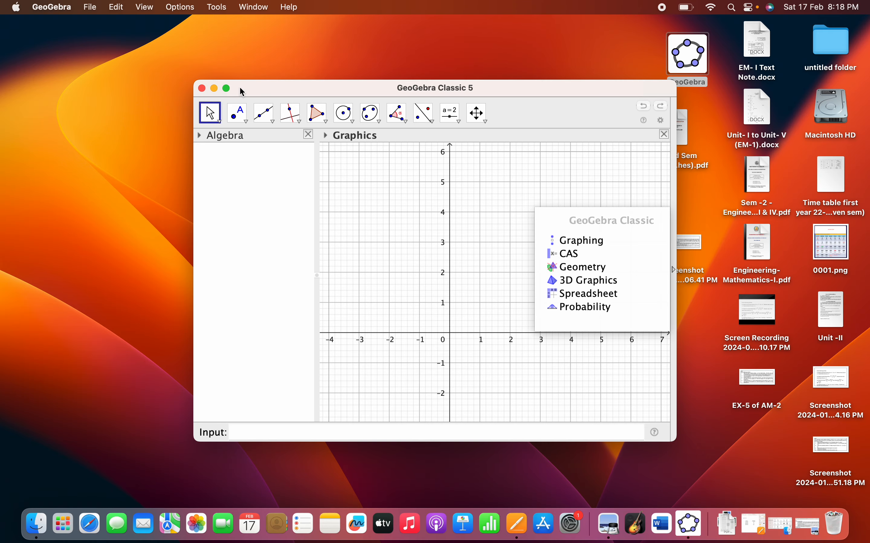
Make the window full screen and change the layout so the input bar is shown above the views.
click(227, 89)
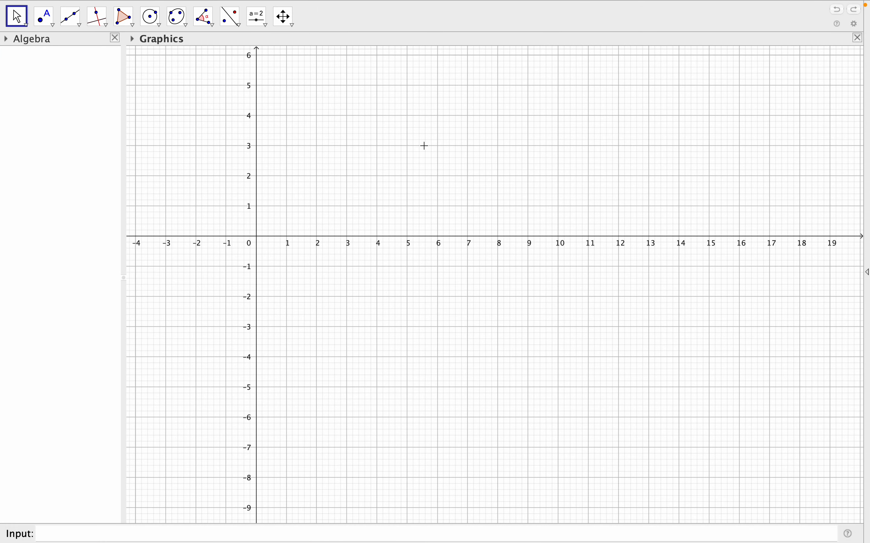
drag(426, 149, 452, 256)
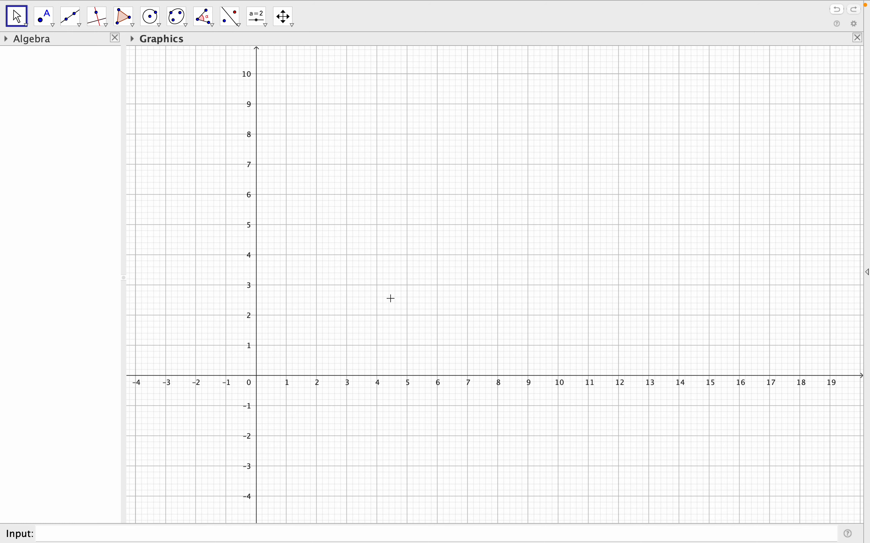
right_click(486, 166)
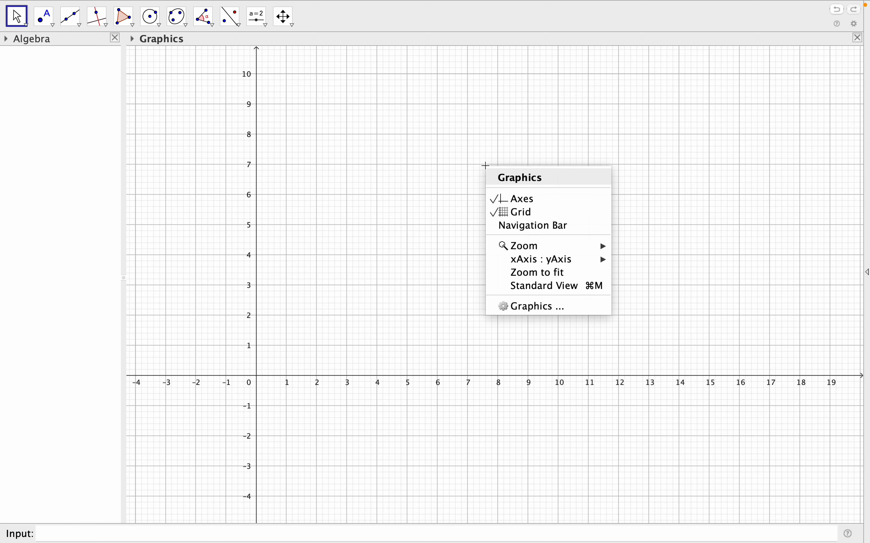
click(543, 313)
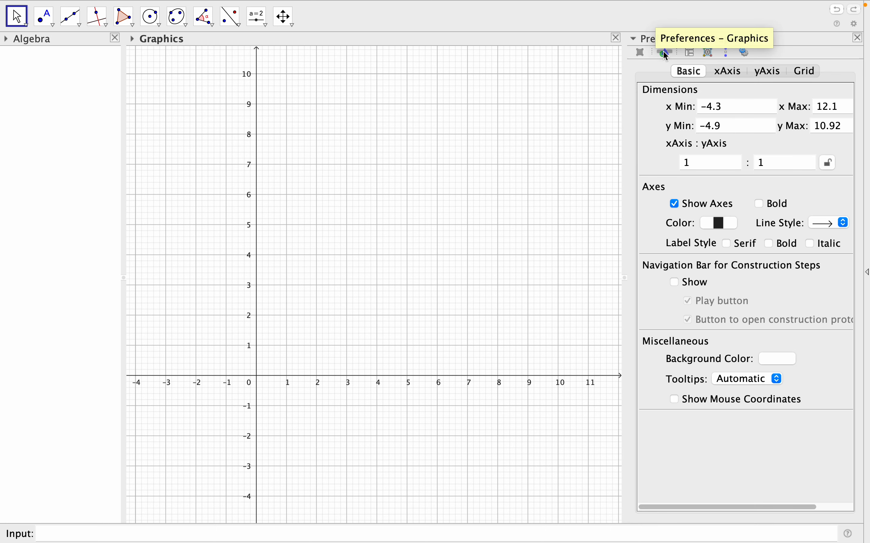
click(694, 53)
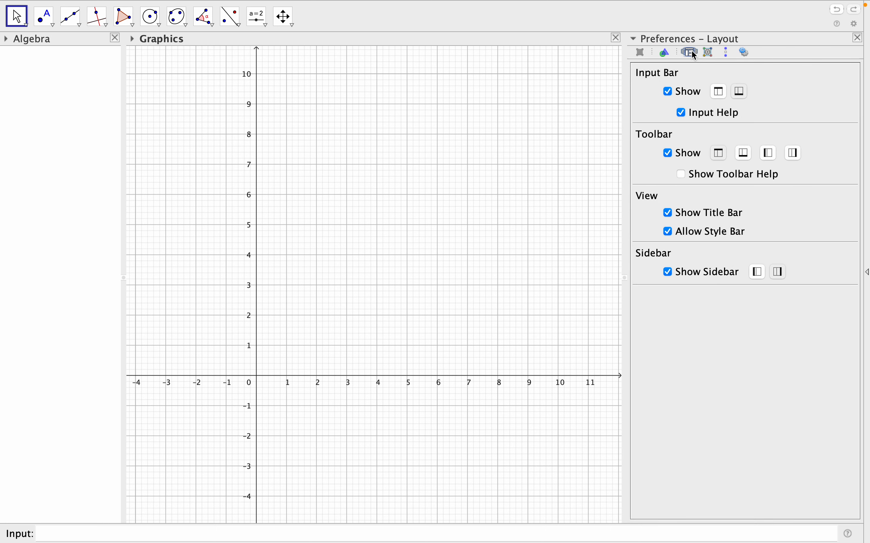
click(720, 93)
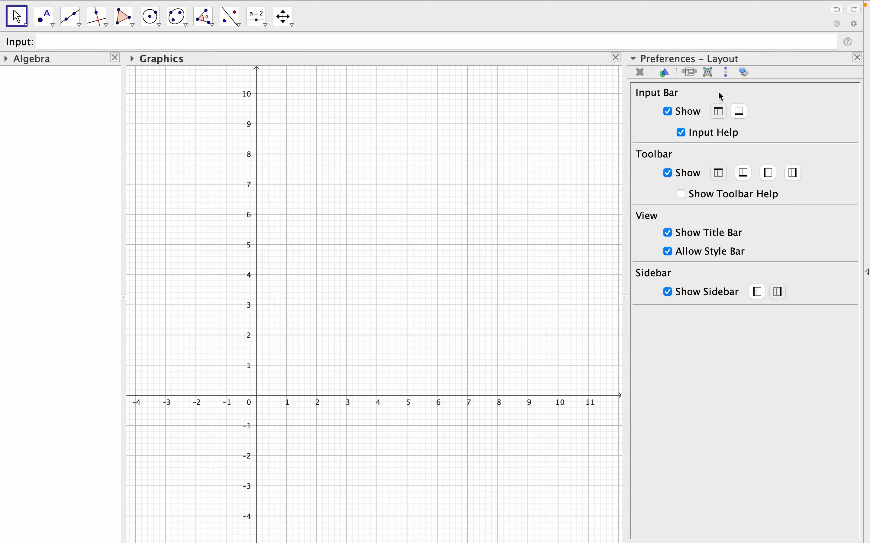
click(859, 58)
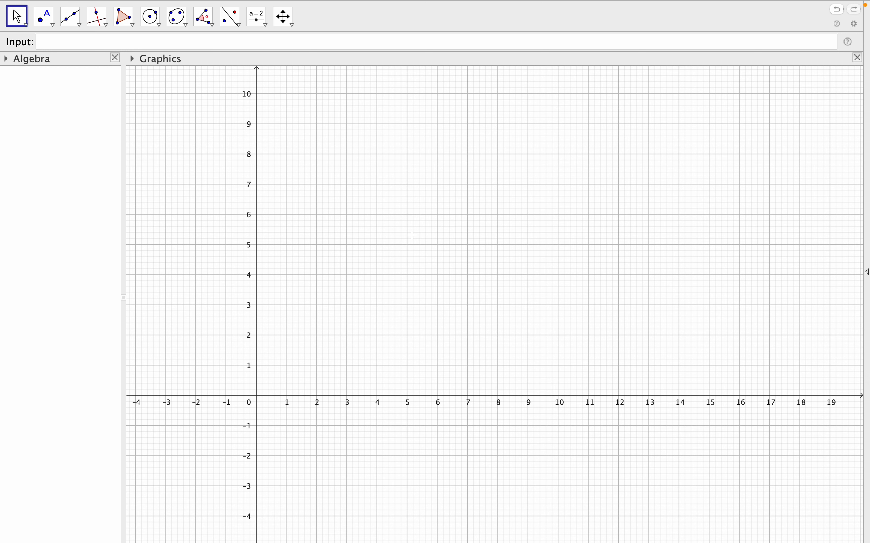
Define the complex number S=550+952.63i.
click(77, 48)
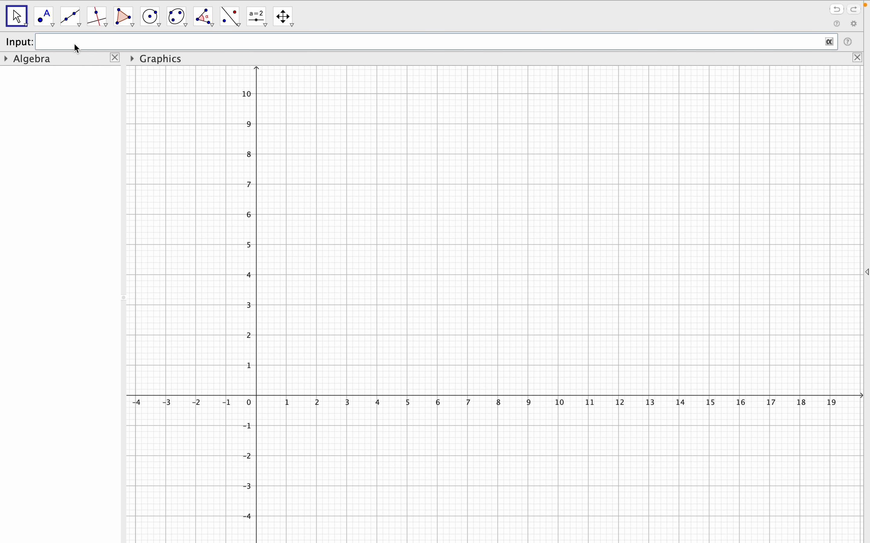
text(S=550+952.63i)
key(Return)
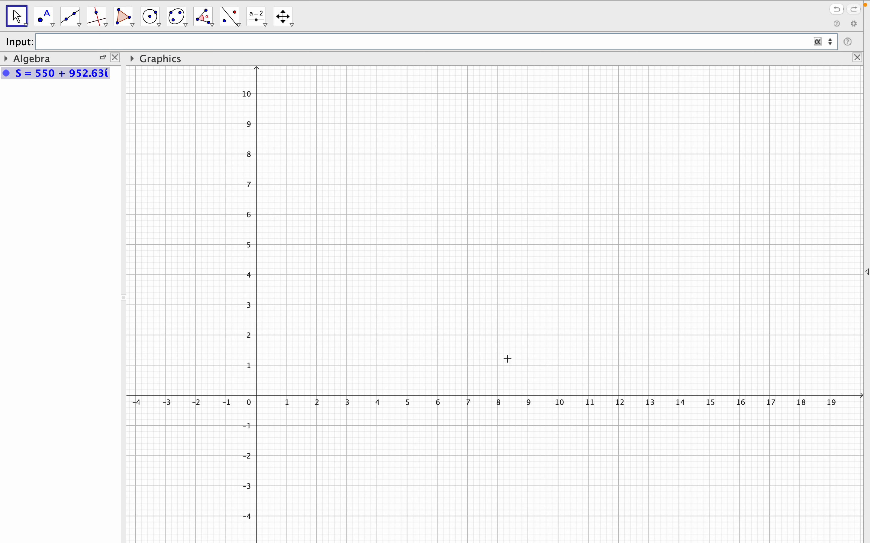
Set the graphics view's x range from a minimum of 0 to a maximum of 600.
right_click(482, 178)
click(535, 285)
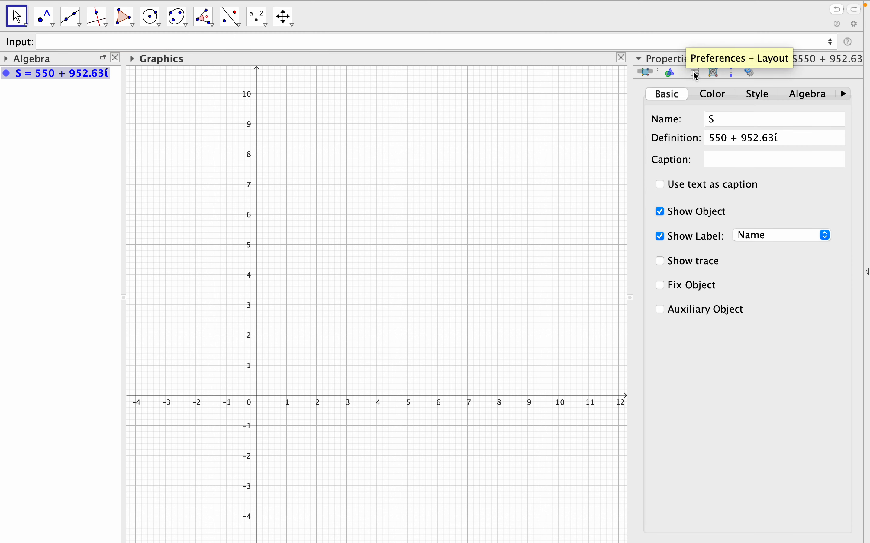
click(673, 73)
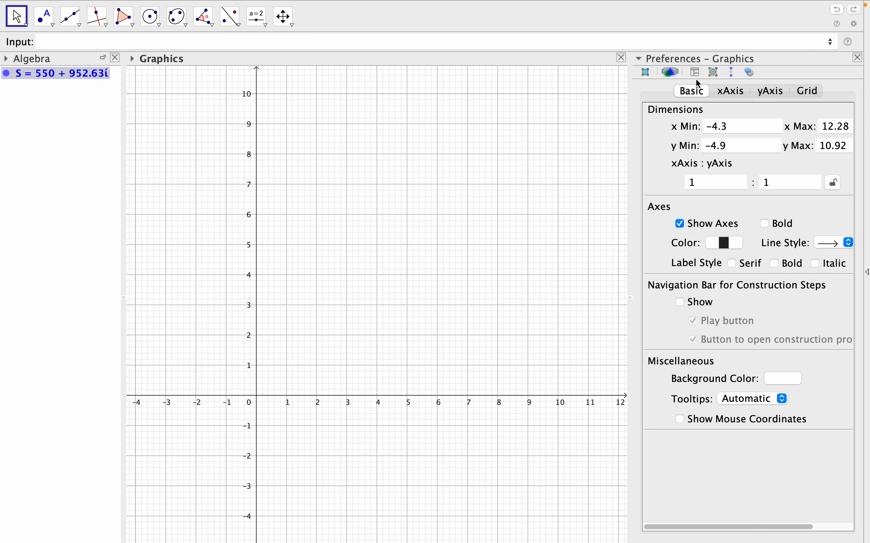
click(732, 91)
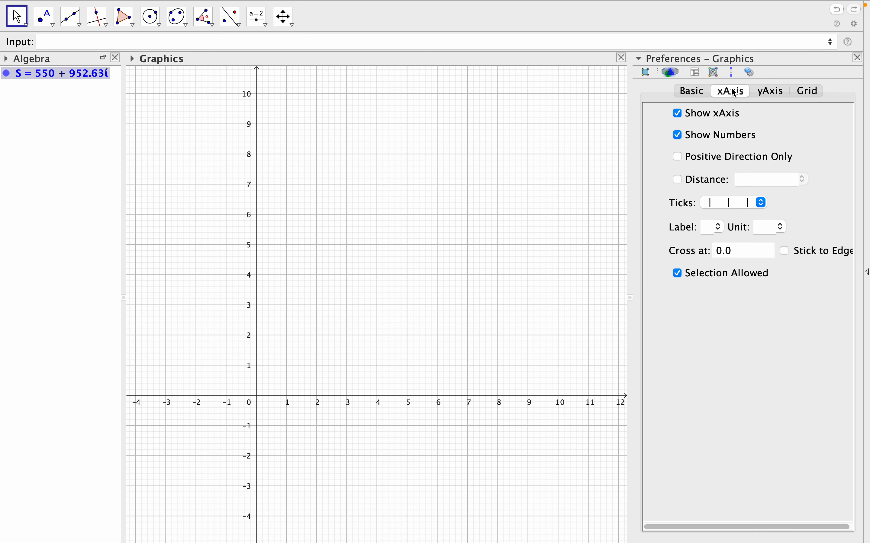
click(692, 91)
drag(731, 127, 706, 127)
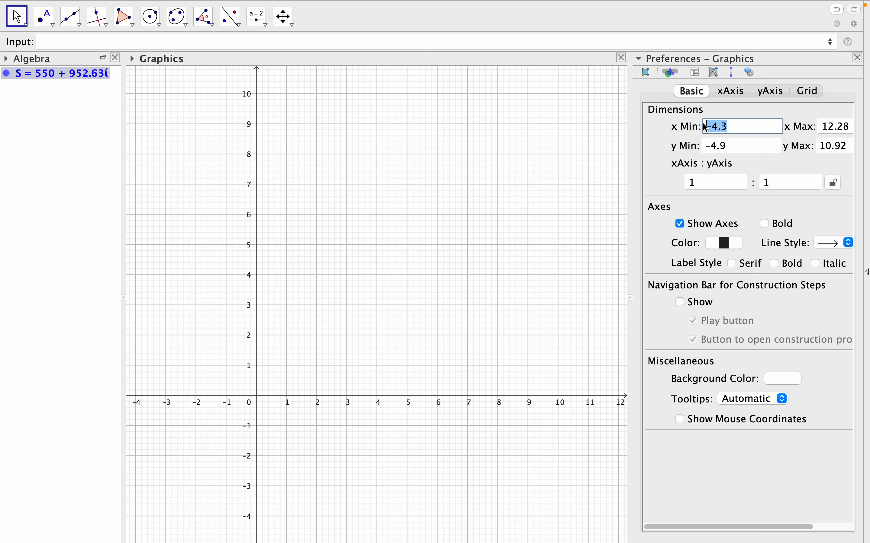
text(0)
drag(851, 128, 820, 127)
click(849, 126)
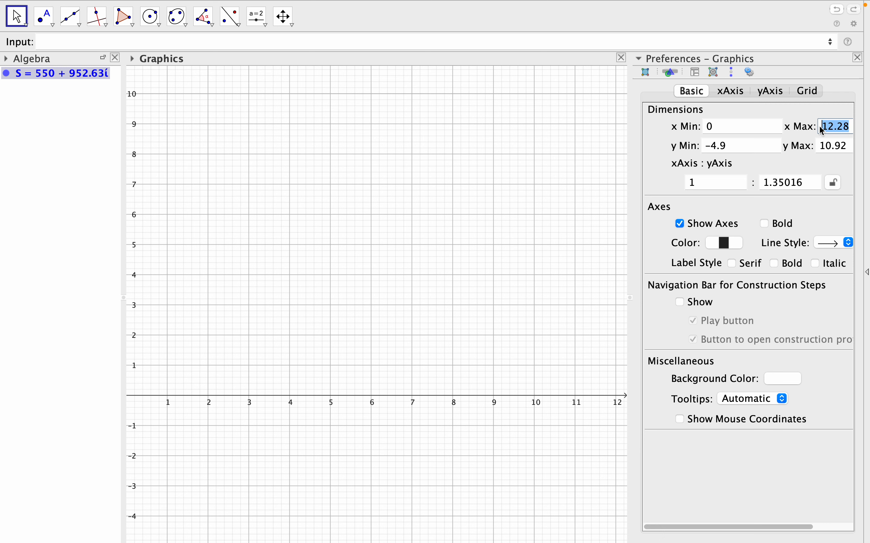
text(600)
Set the graphics view's y range from a minimum of 0 to a maximum of 1000 and close the preferences.
click(744, 149)
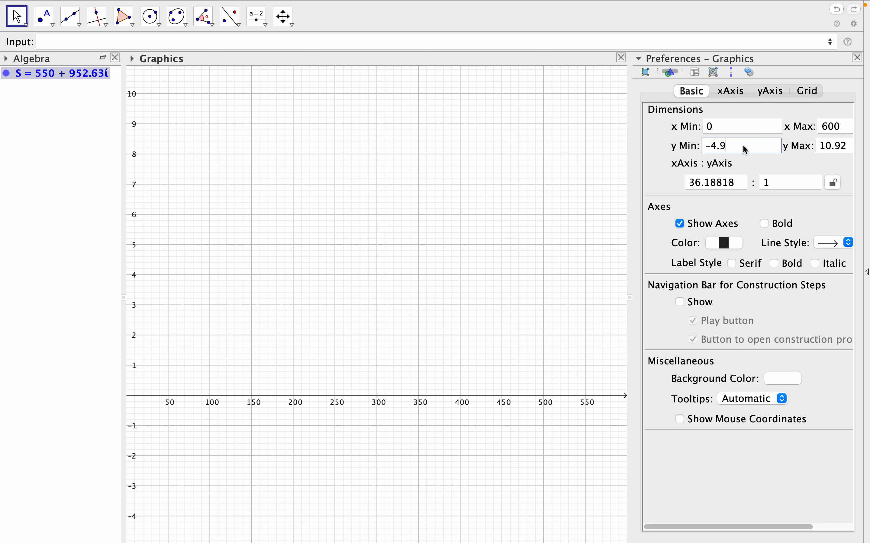
drag(746, 149, 711, 145)
text(0)
drag(851, 148, 824, 150)
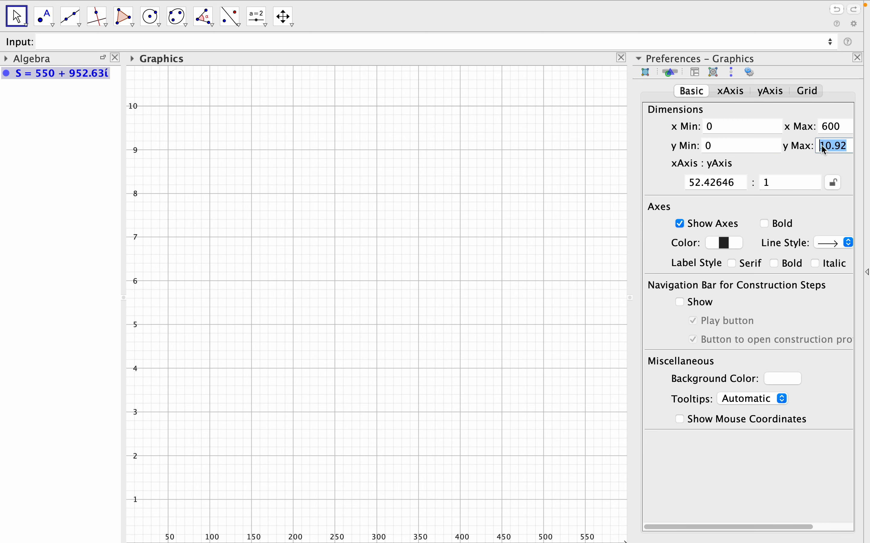
text(1000)
click(858, 58)
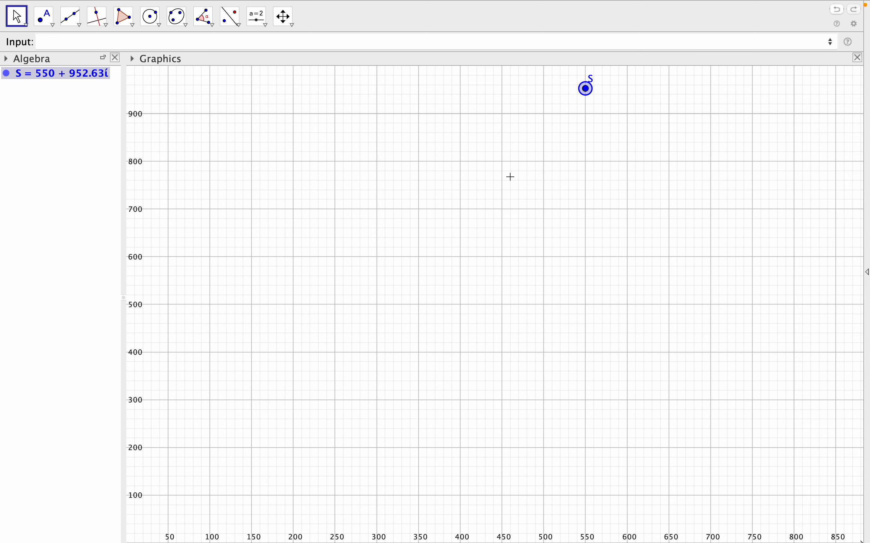
Set the label of point S to show Name & Value in its object properties.
scroll(469, 208, down, 6)
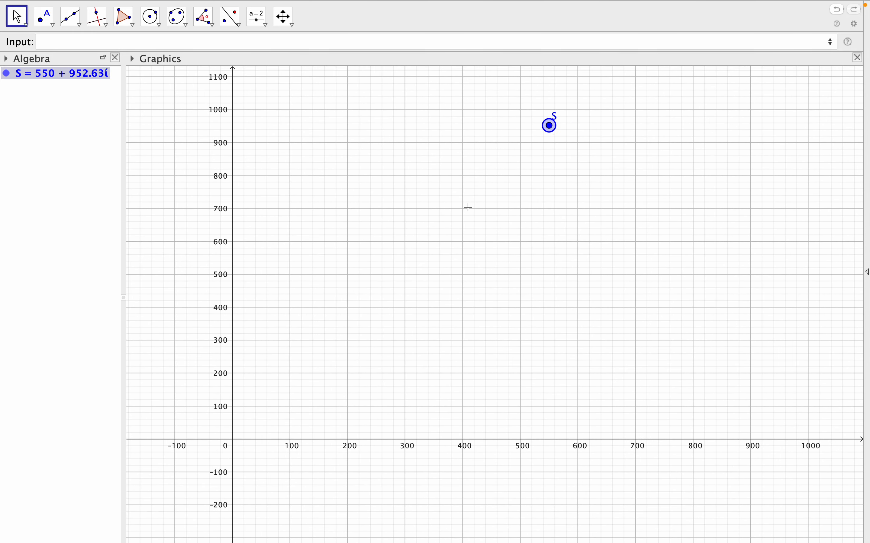
scroll(469, 207, down, 3)
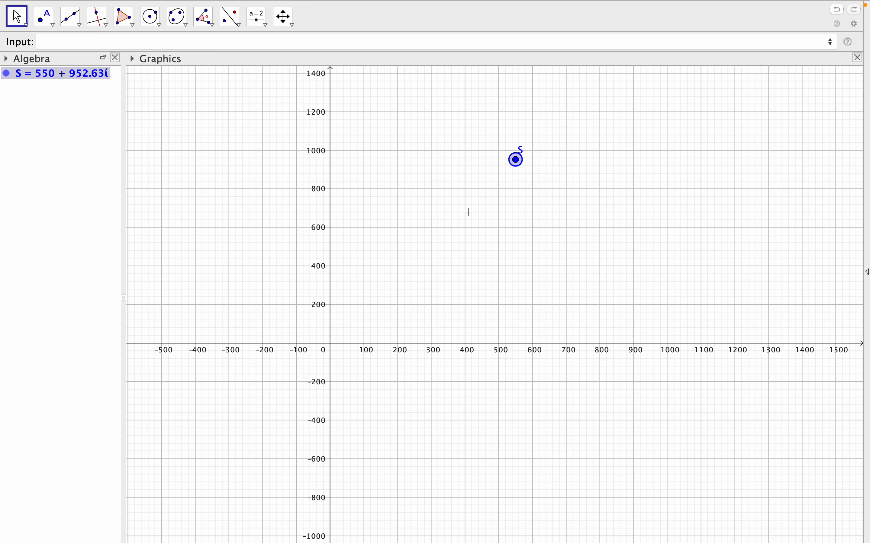
right_click(516, 165)
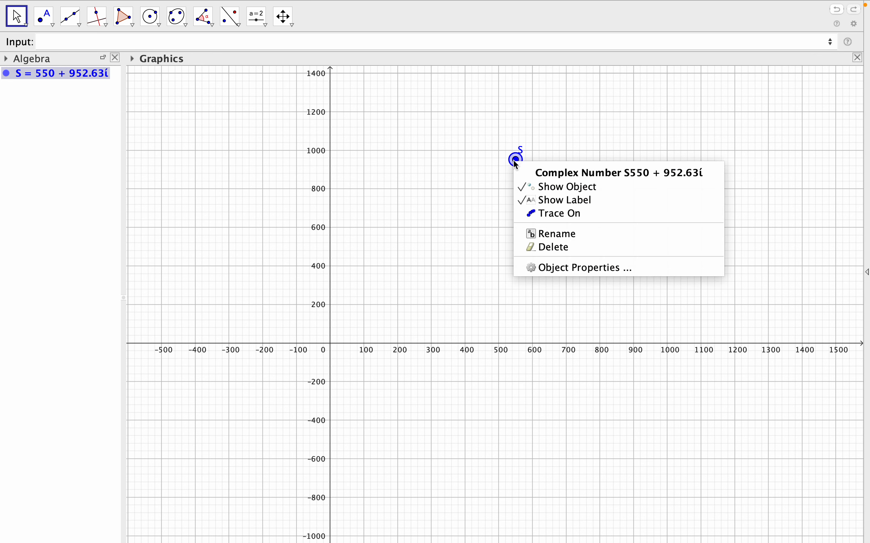
click(568, 268)
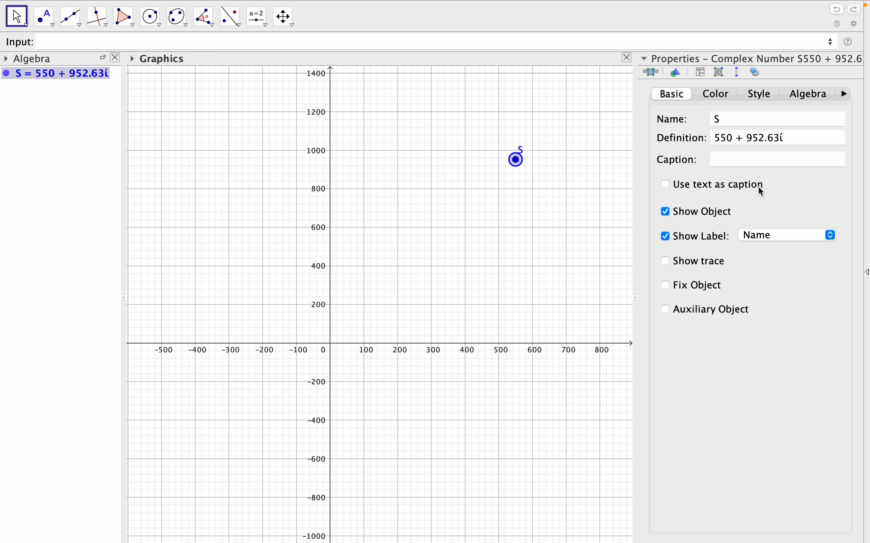
click(773, 236)
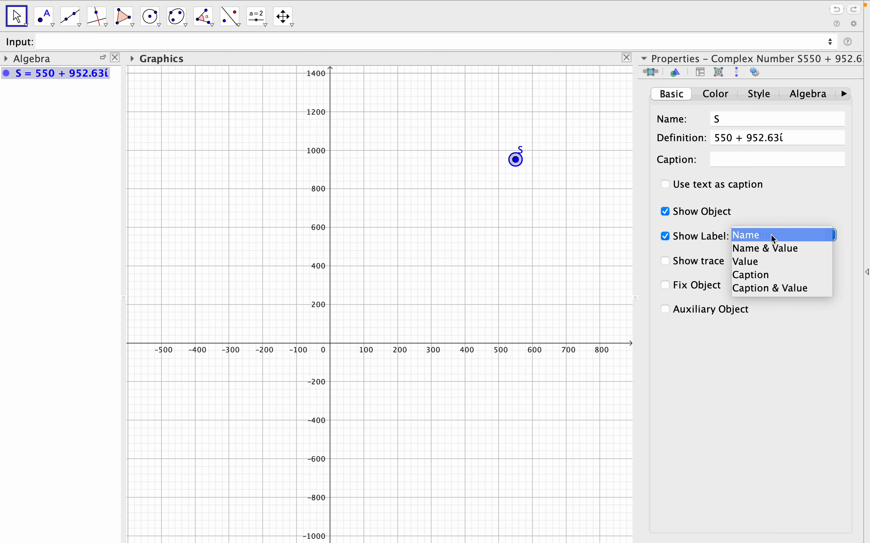
click(772, 251)
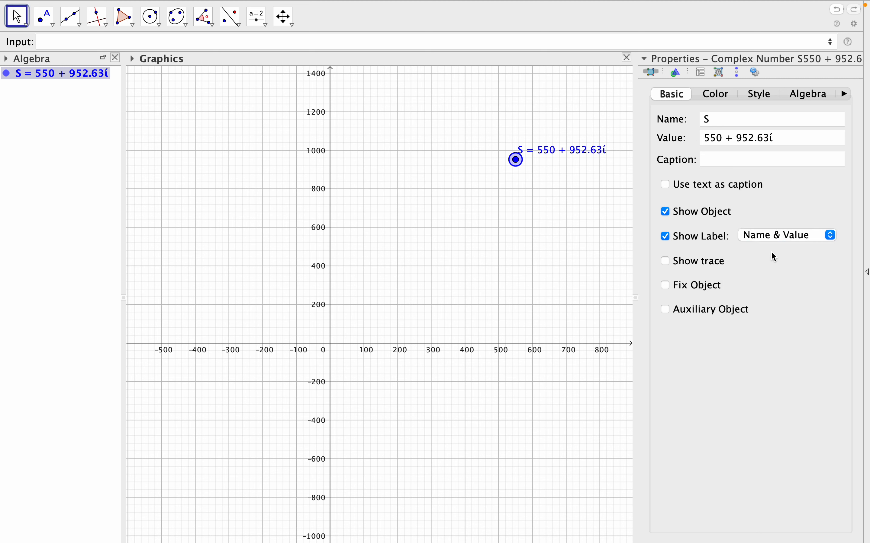
Open the colour settings of S, then close its properties and return the window to full screen.
click(729, 98)
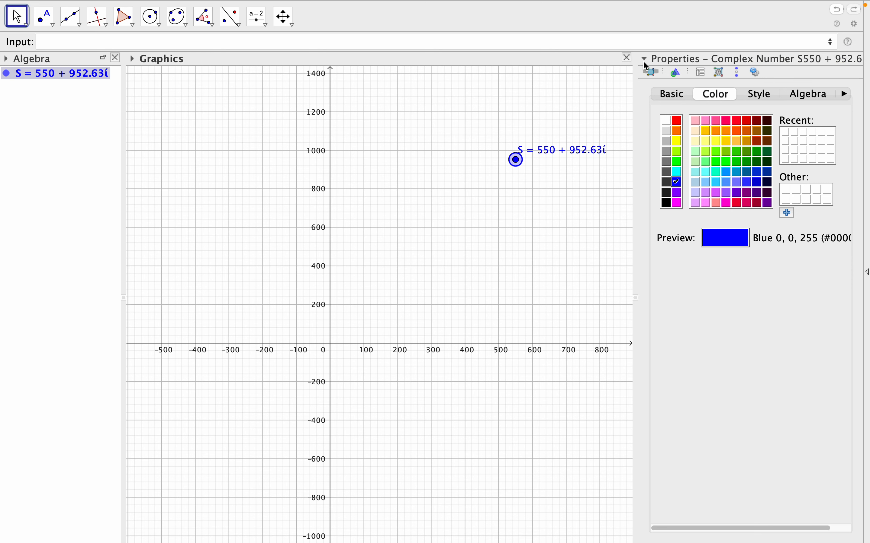
mouse_move(45, 1)
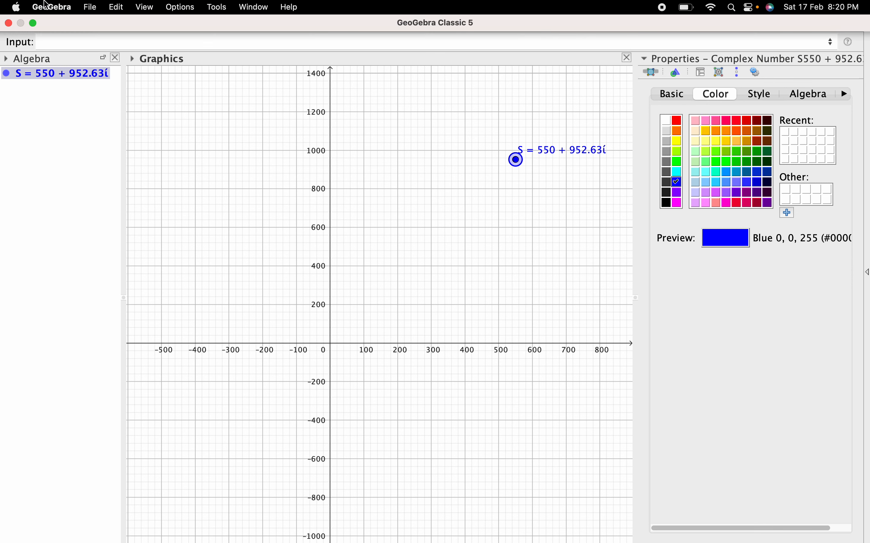
click(33, 24)
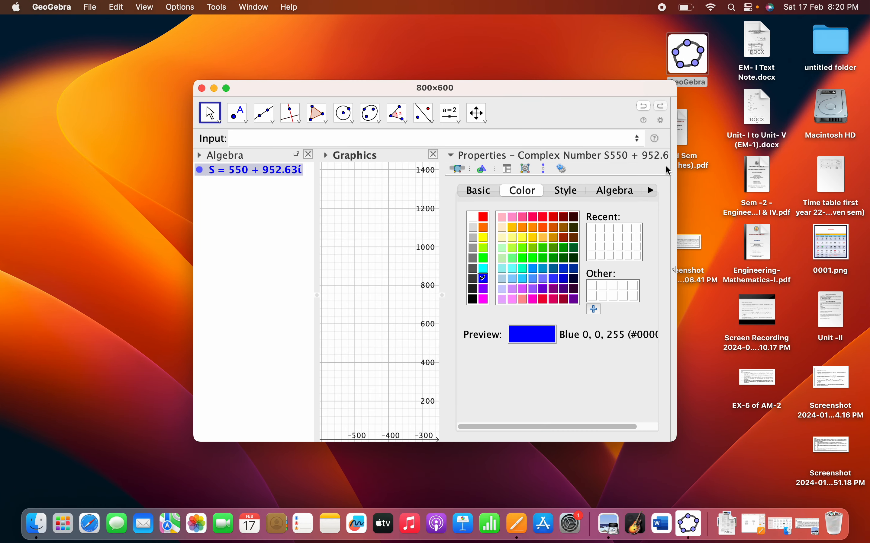
click(667, 154)
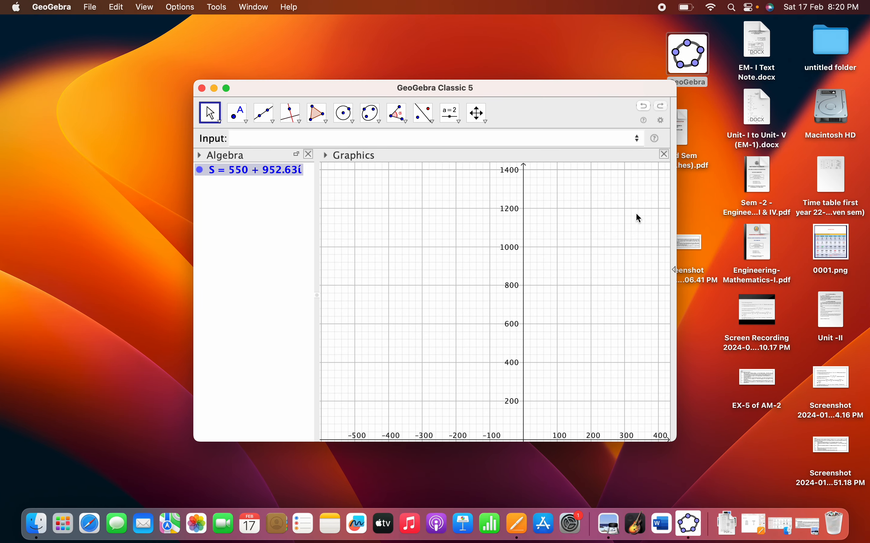
click(227, 89)
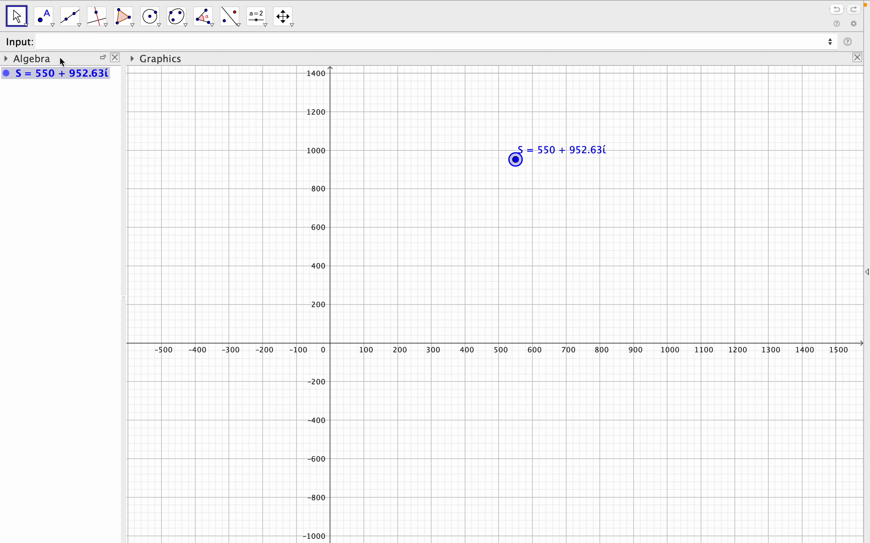
Define the point O=(0,0) and move its label to the left of the y-axis.
click(59, 43)
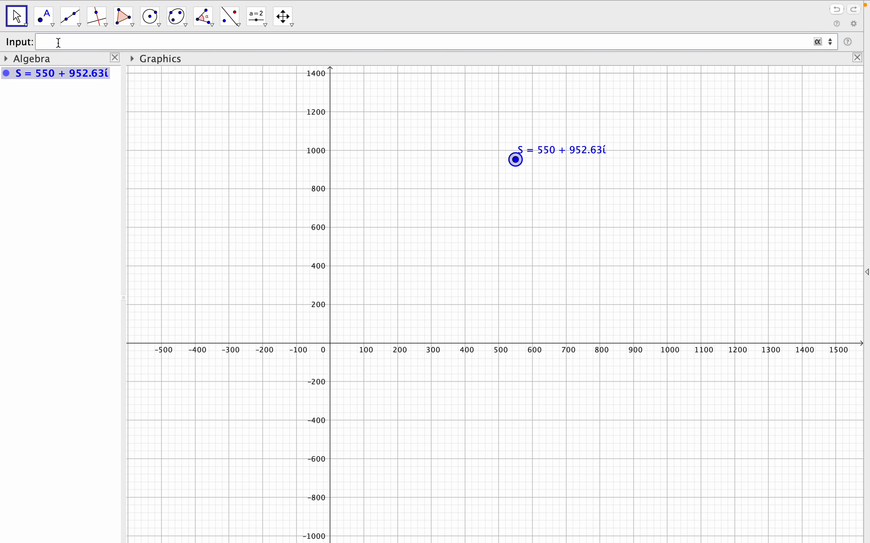
text(()
key(BackSpace)
text(0)
text(=)
text((0,0)
click(82, 43)
key(Return)
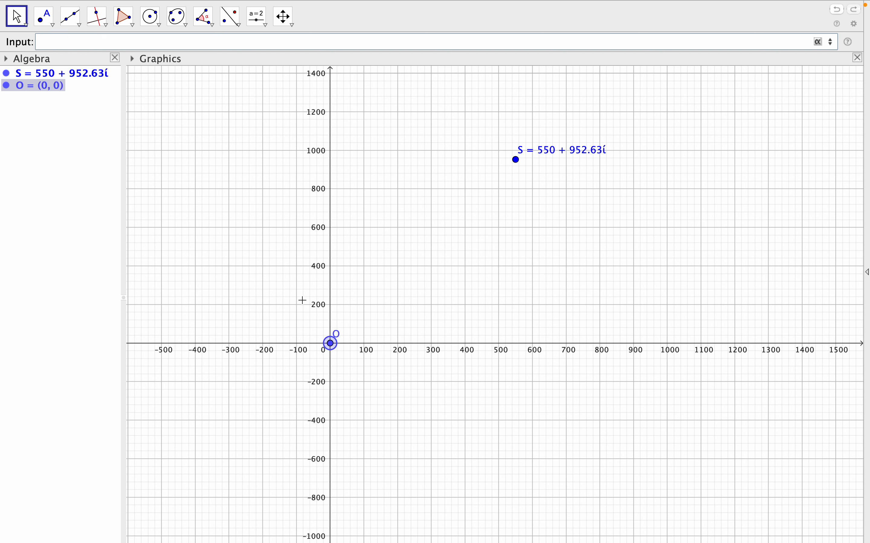
drag(338, 336, 318, 336)
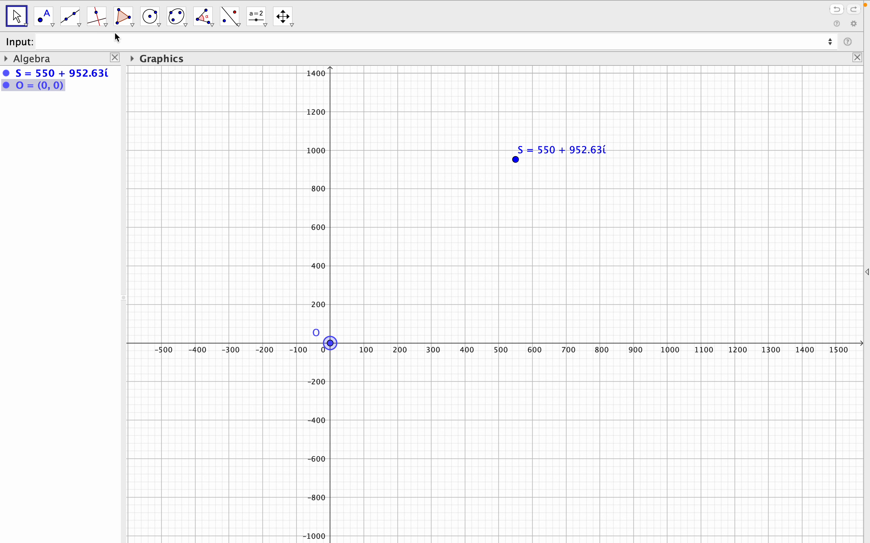
Define the point P=(real(S),0) from the real part of S.
click(107, 37)
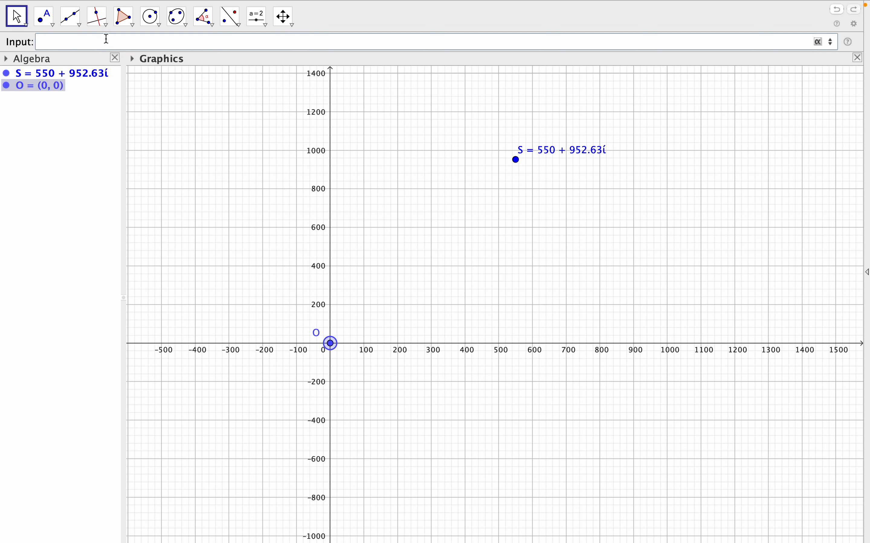
text(P=(real)
click(110, 56)
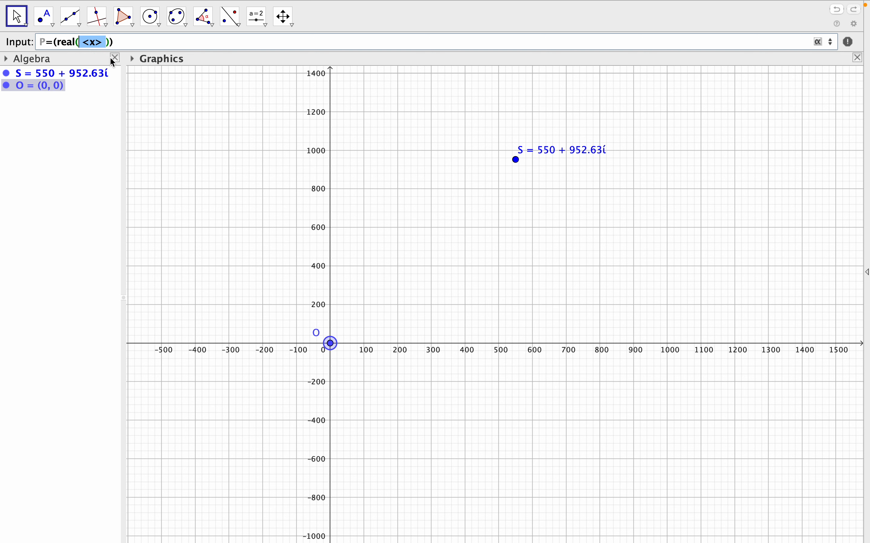
text(S)
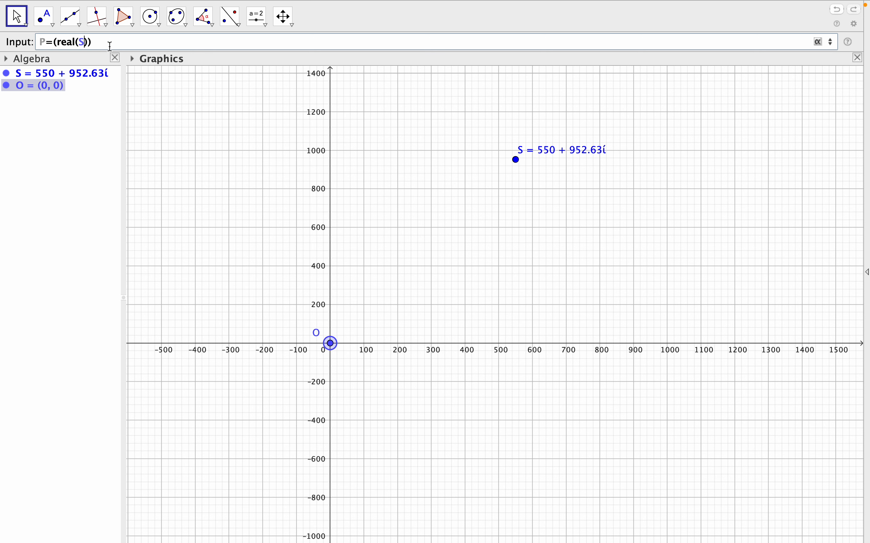
click(101, 45)
text(,)
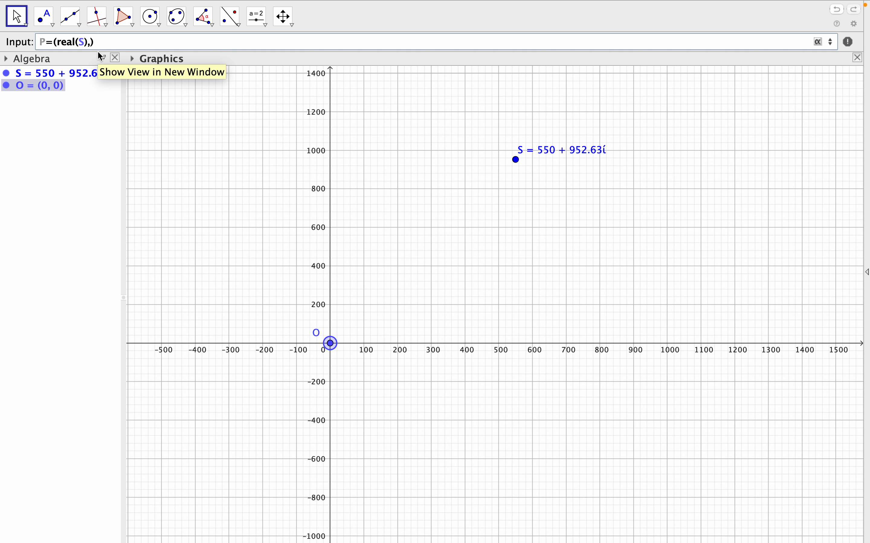
text(0)
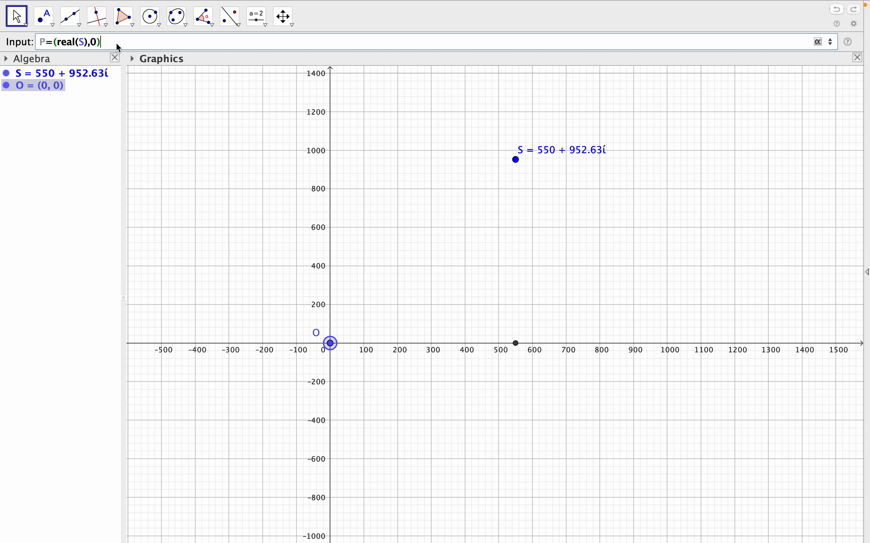
key(Return)
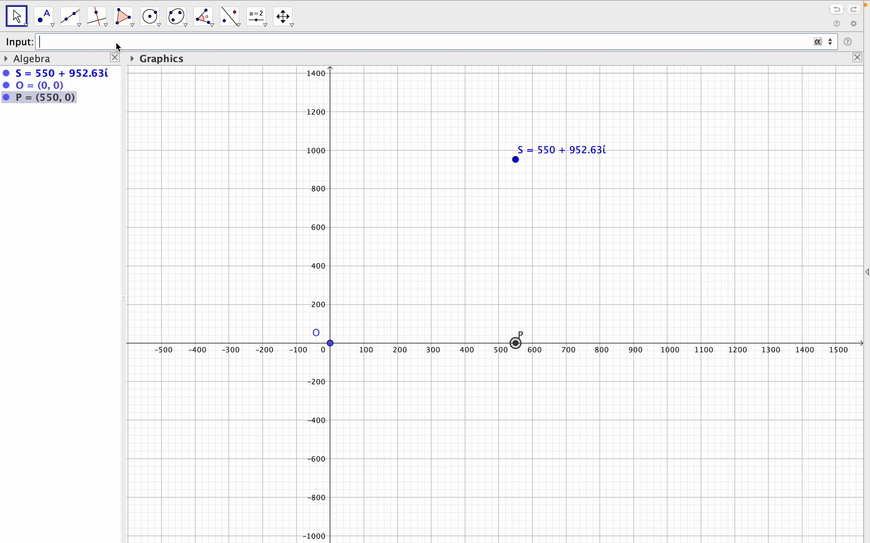
Colour point P crimson (204, 0, 102), set its label to Name & Value, and close its properties.
right_click(517, 343)
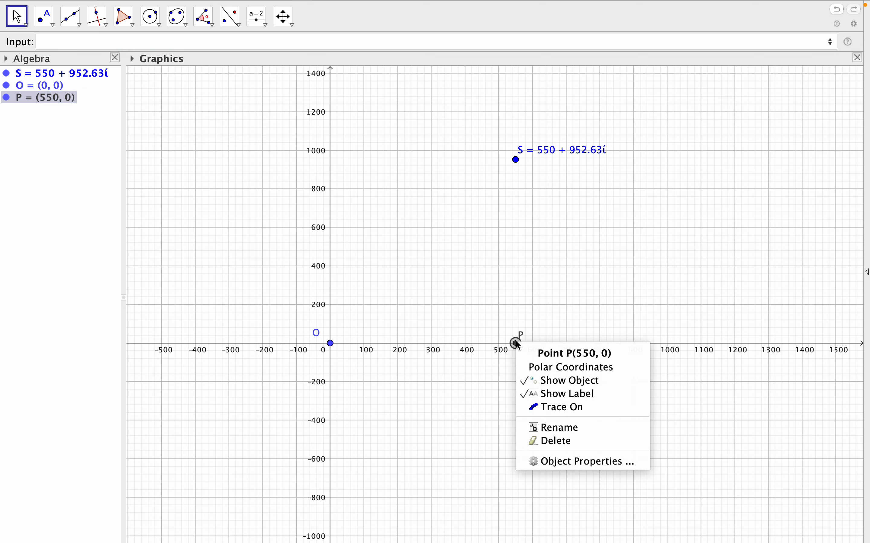
click(574, 464)
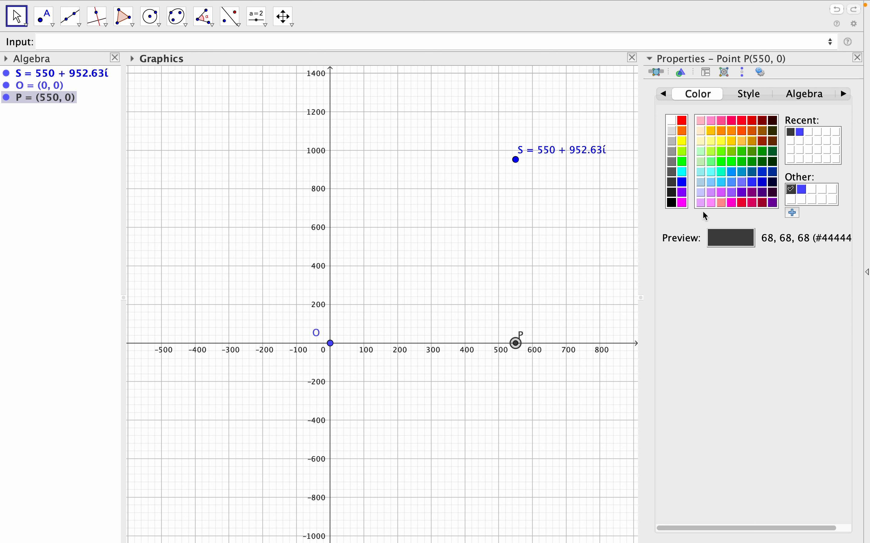
click(753, 203)
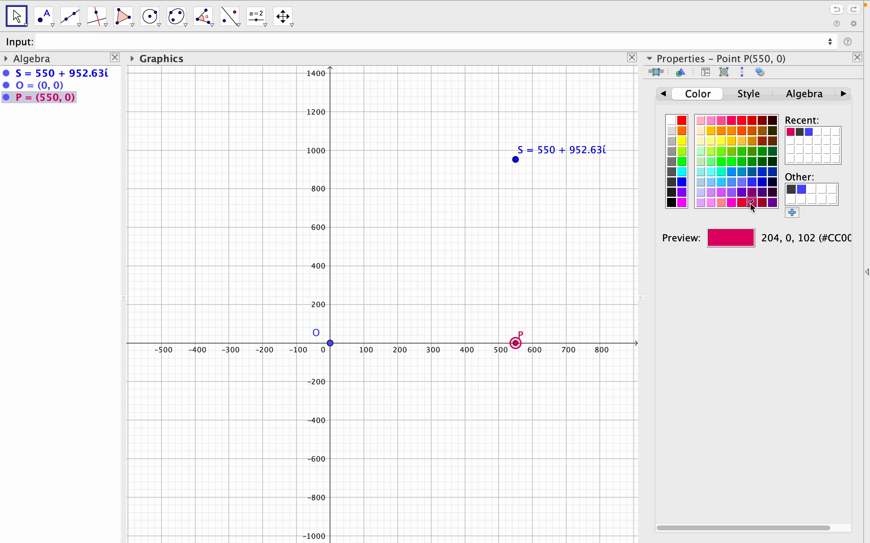
click(663, 94)
click(813, 238)
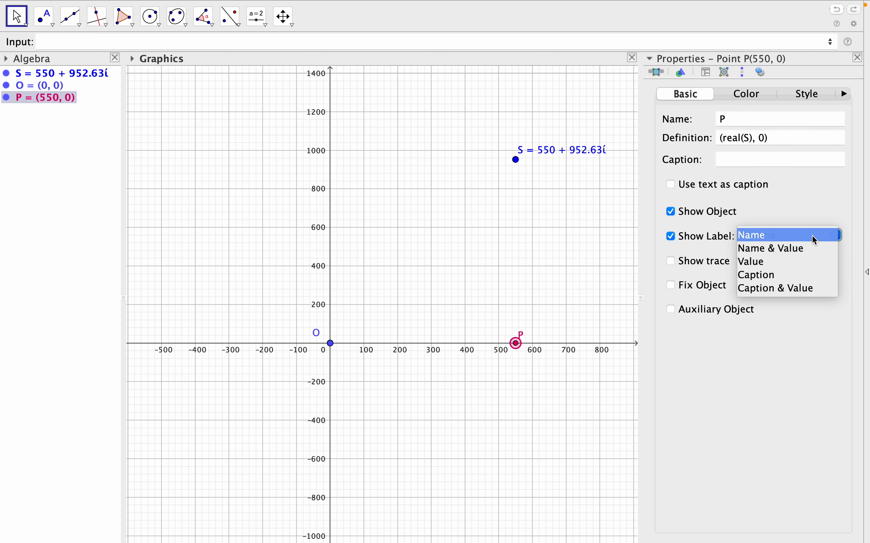
click(804, 247)
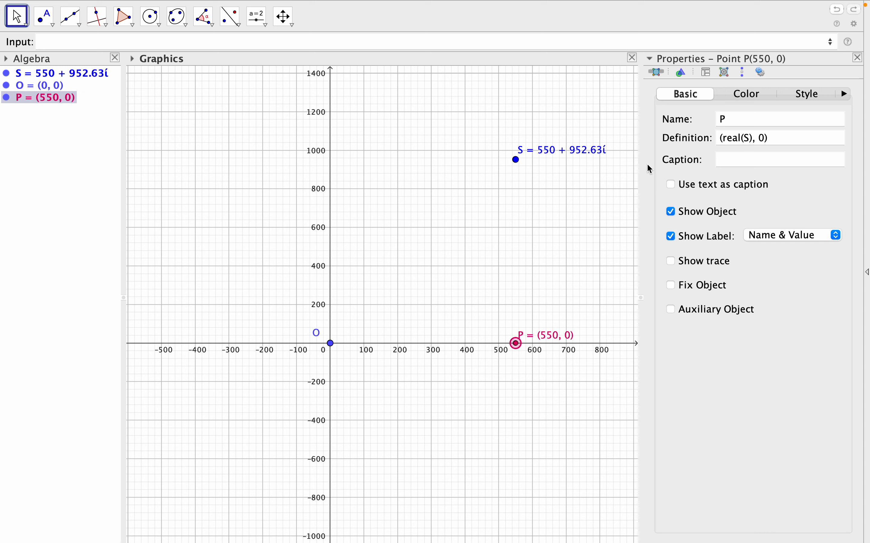
click(858, 58)
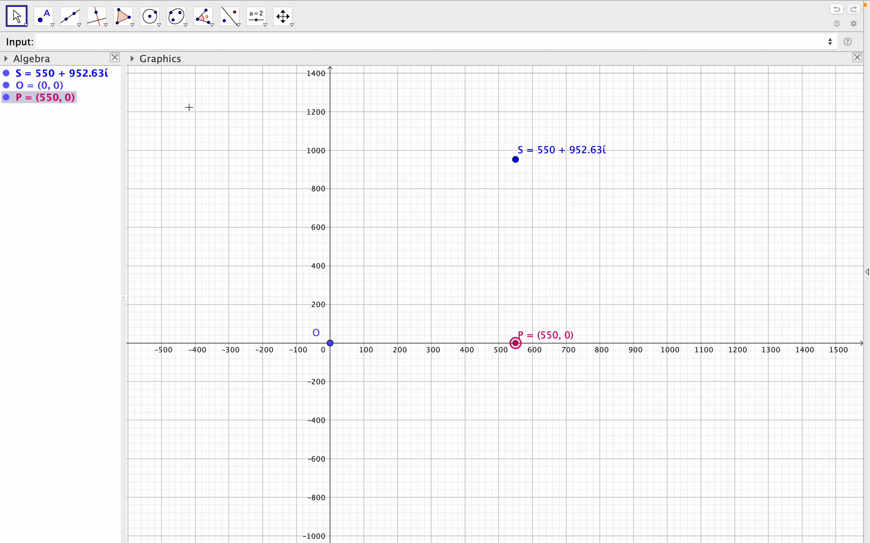
Define the segment ApparentPower=Segment(O, S) joining the origin to S.
click(135, 43)
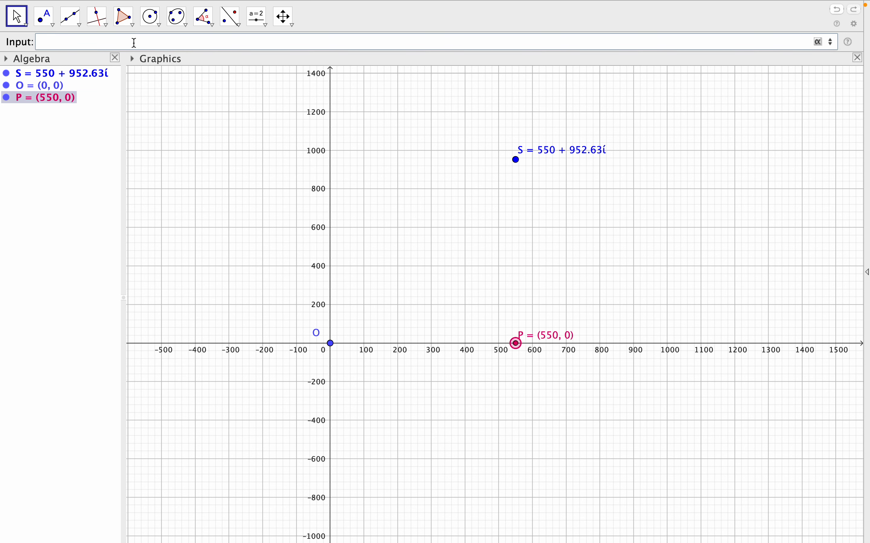
text(ApparentP)
text(owe)
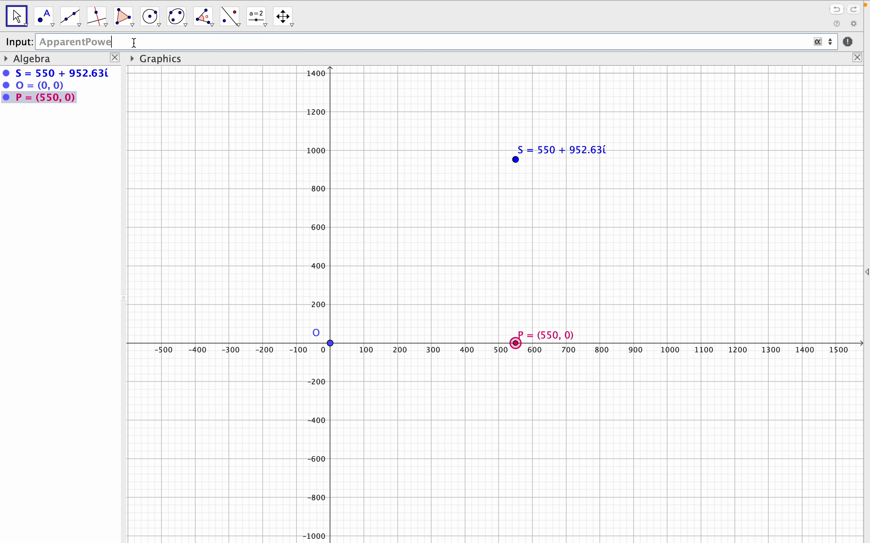
text(r=seg)
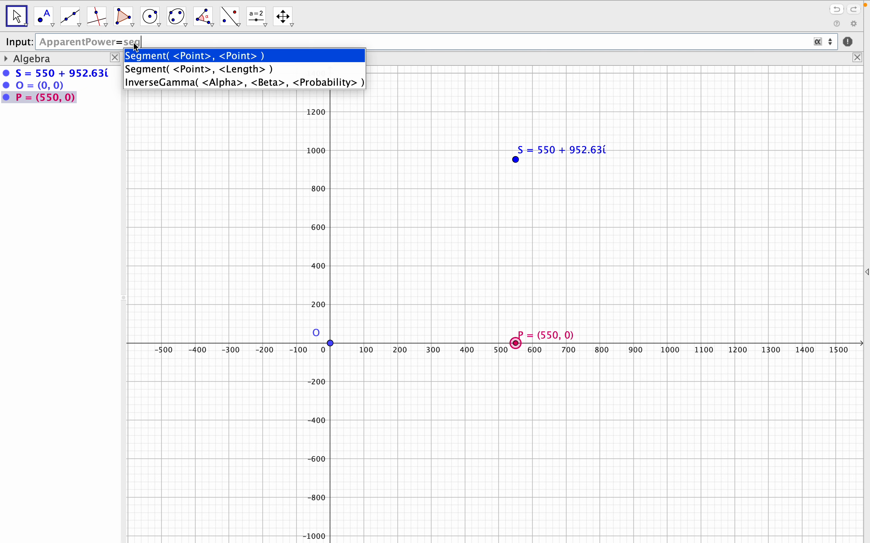
click(183, 58)
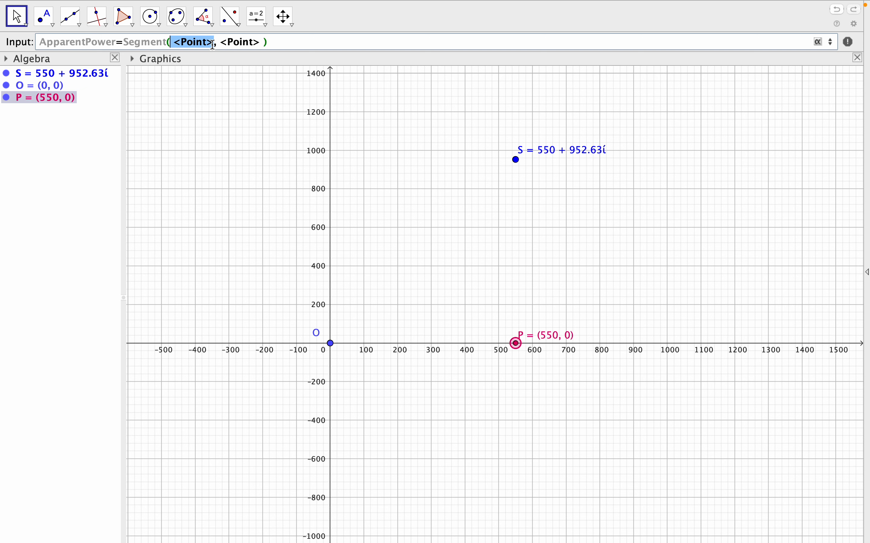
text(O)
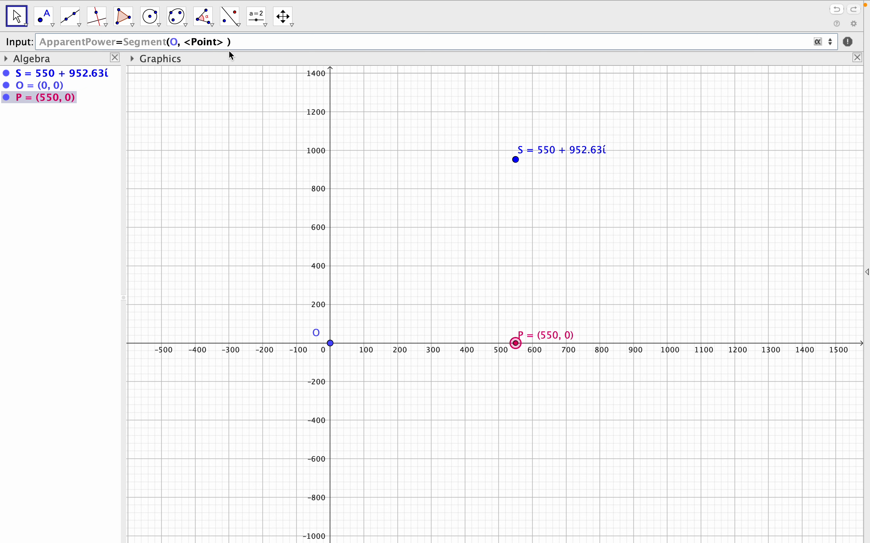
drag(184, 42, 221, 42)
text(S)
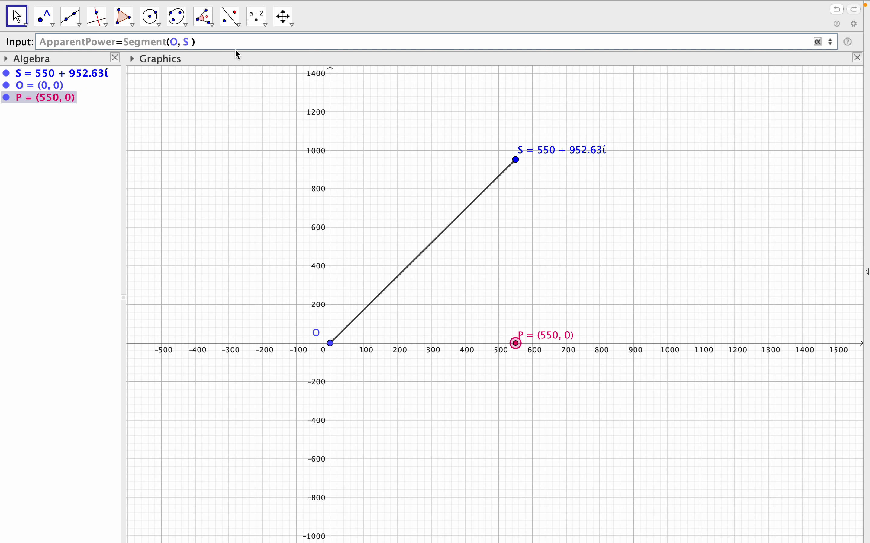
click(202, 45)
key(Return)
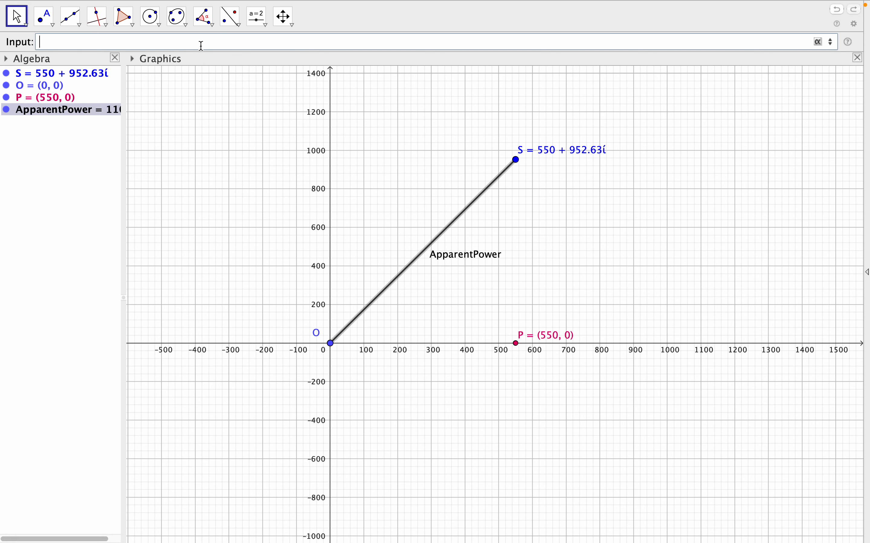
Move the ApparentPower label up onto its segment and set it to show Name & Value in the object properties.
click(468, 259)
drag(468, 259, 438, 241)
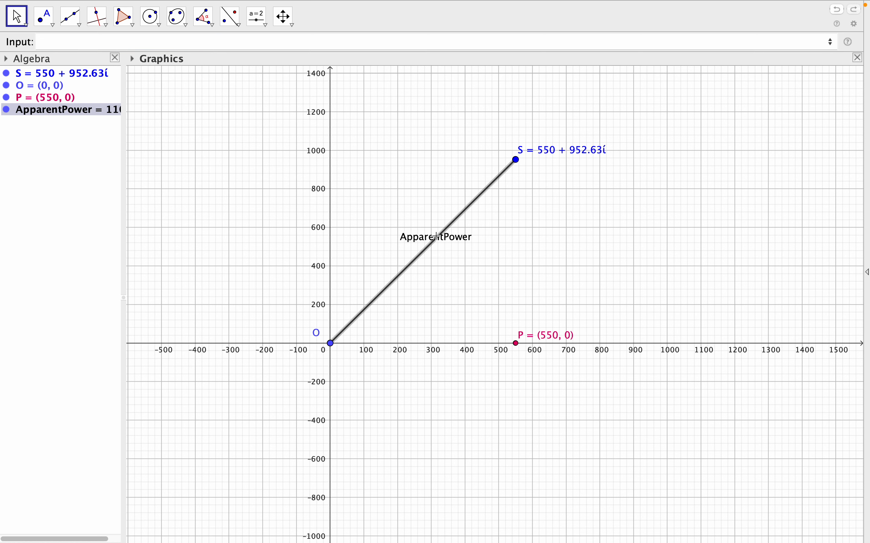
right_click(458, 221)
click(508, 326)
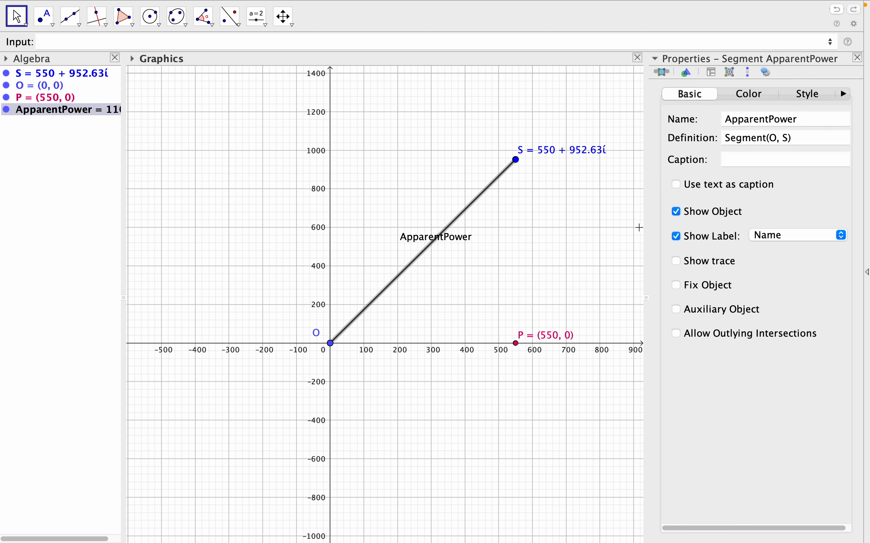
click(794, 235)
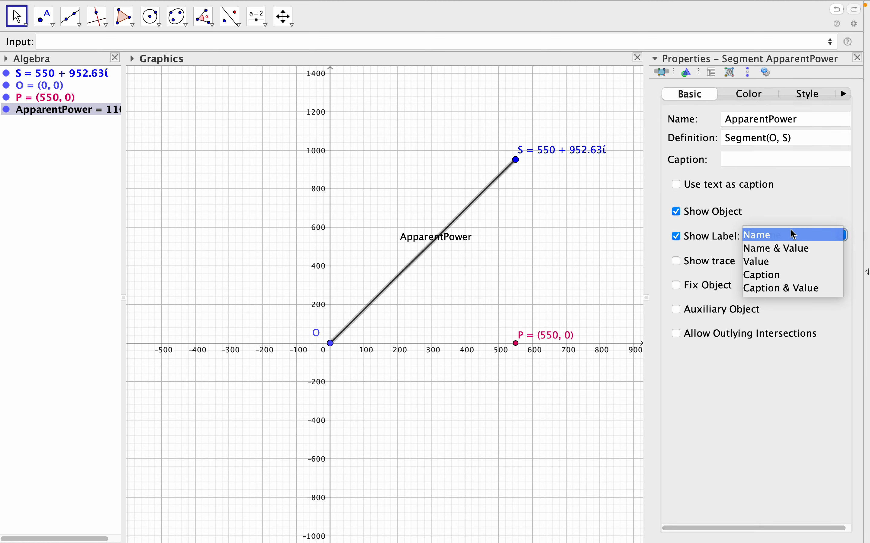
click(789, 249)
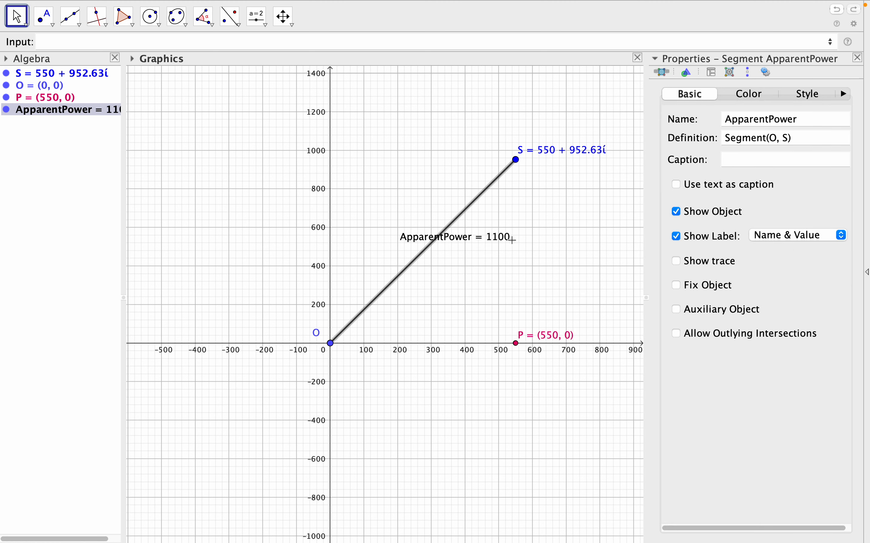
Colour the ApparentPower segment blue (0, 153, 204) and close its properties.
click(753, 97)
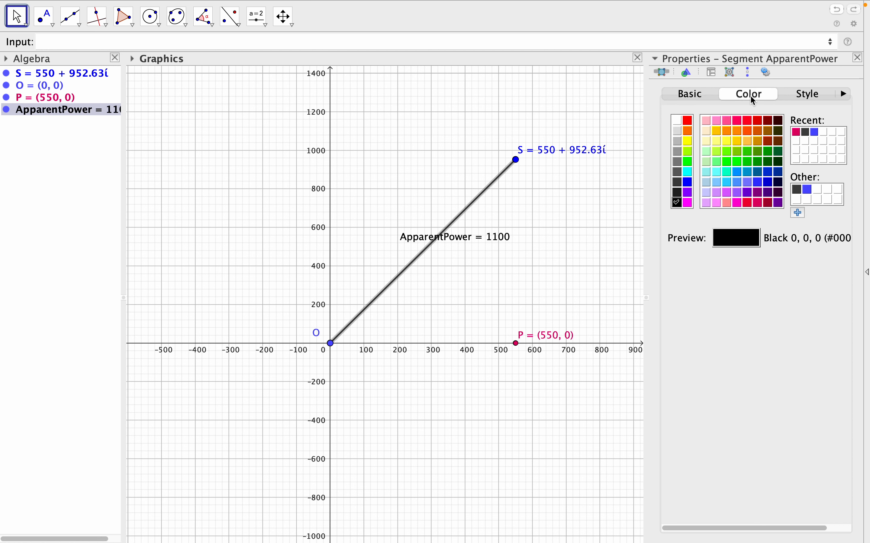
click(748, 172)
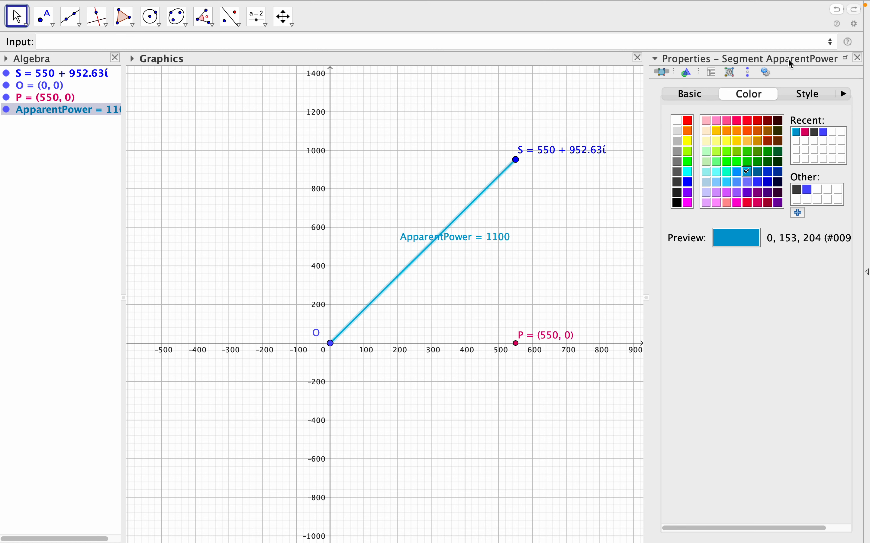
click(857, 57)
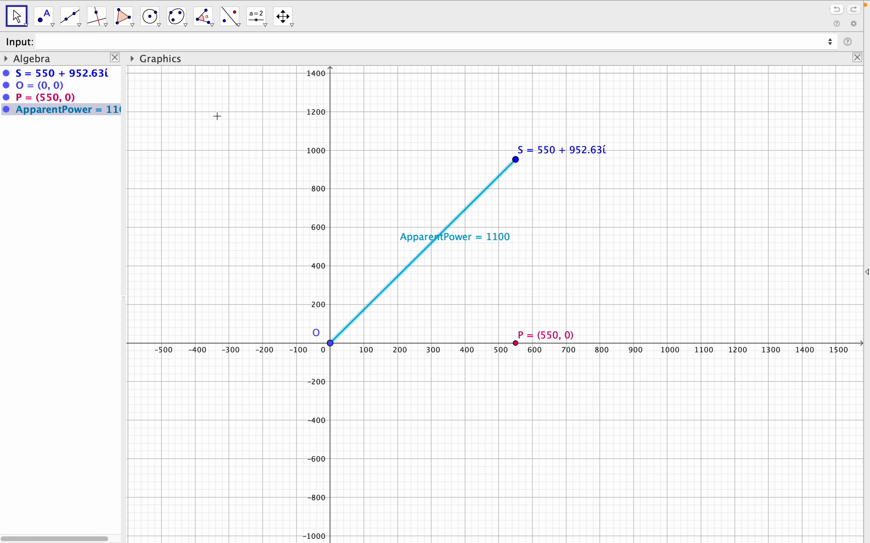
Define the segment ActivePower=Segment(O, P) along the x-axis.
click(149, 43)
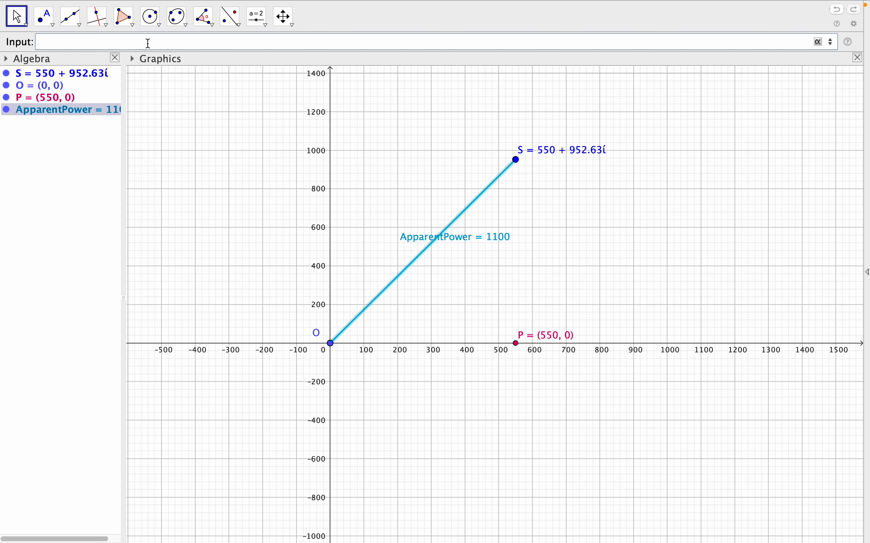
text(Acti)
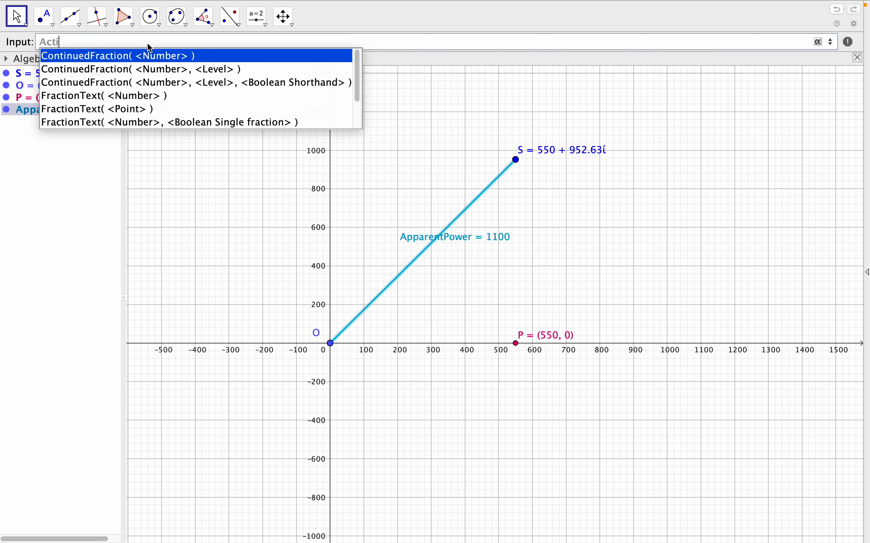
text(v)
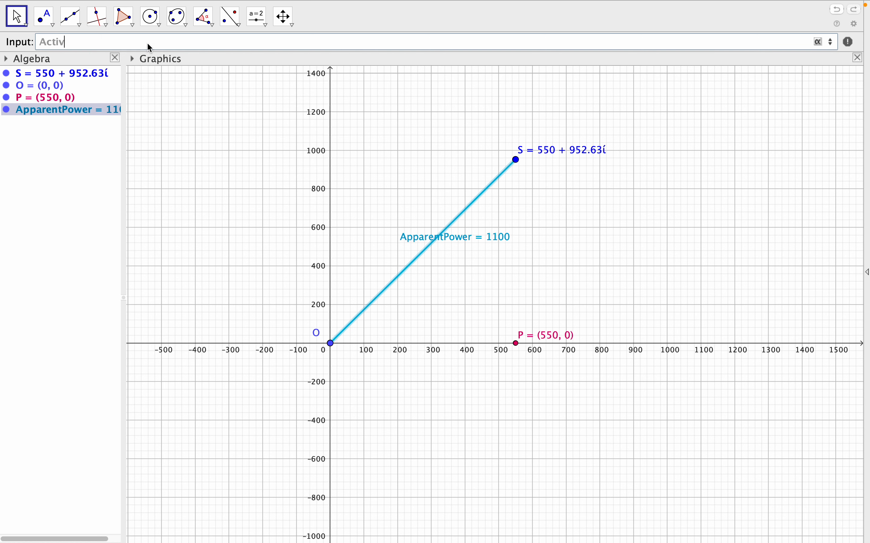
text(ePower=seg)
click(159, 54)
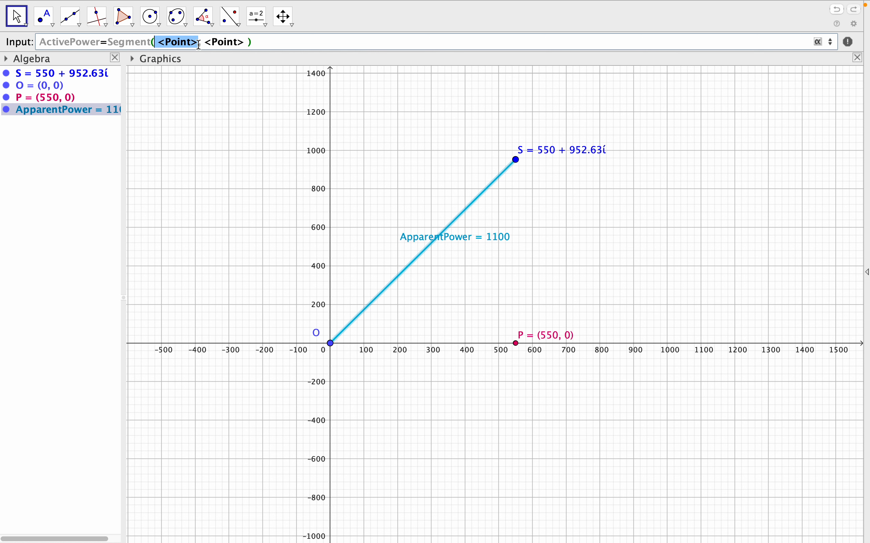
text(O)
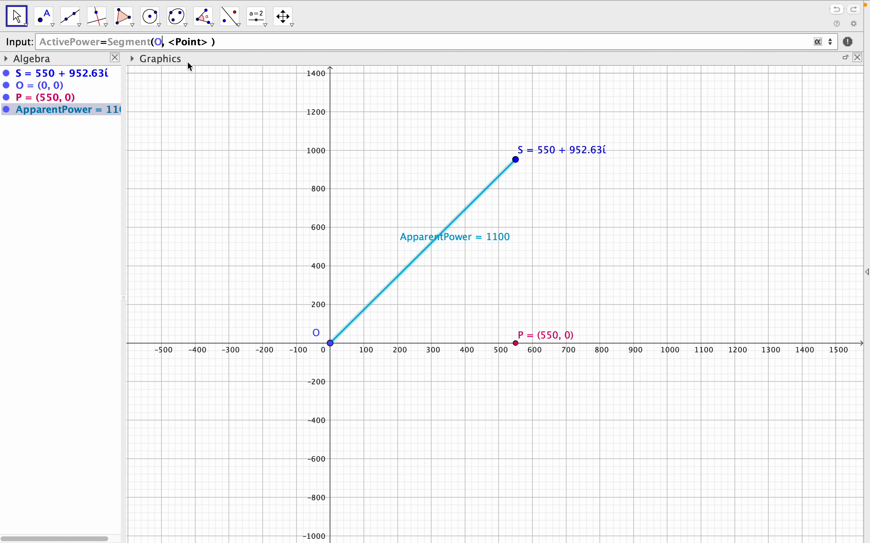
drag(171, 42, 207, 40)
text(P)
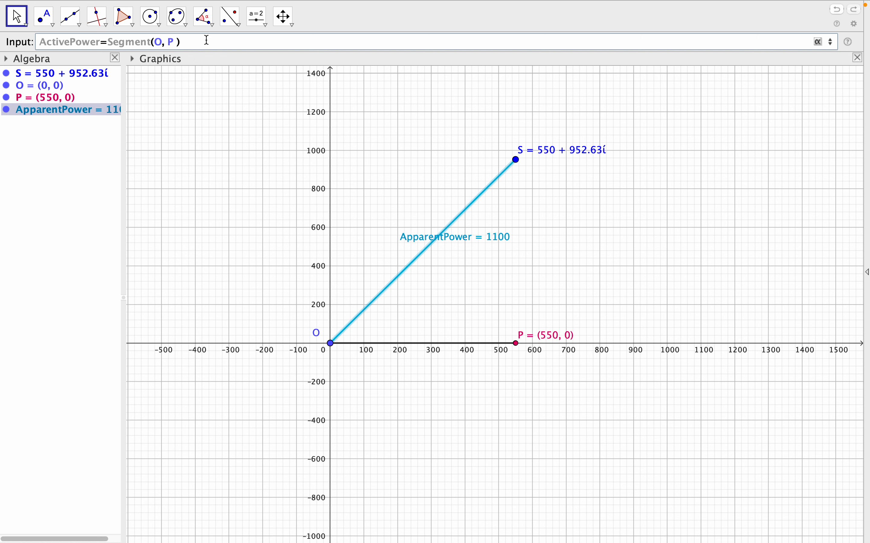
key(Return)
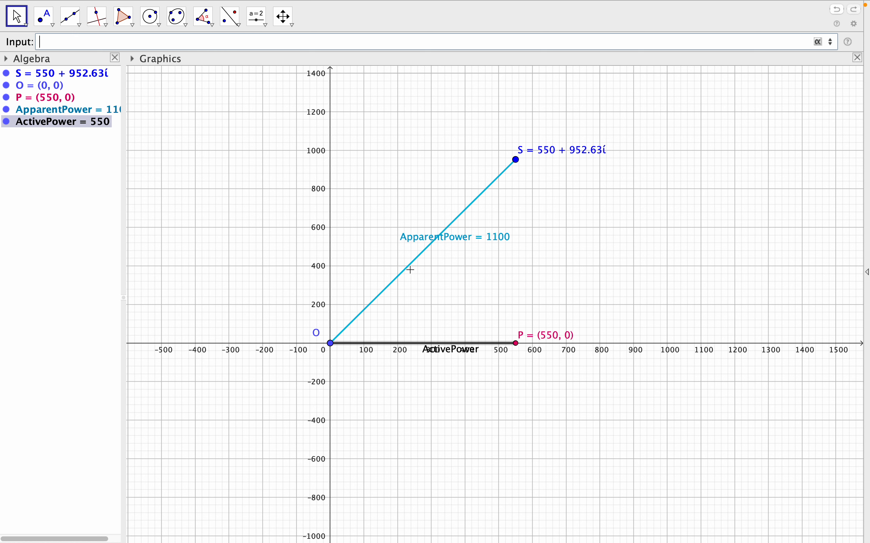
Move the ActivePower label just above its segment and colour the segment magenta in the object properties.
drag(449, 354, 438, 340)
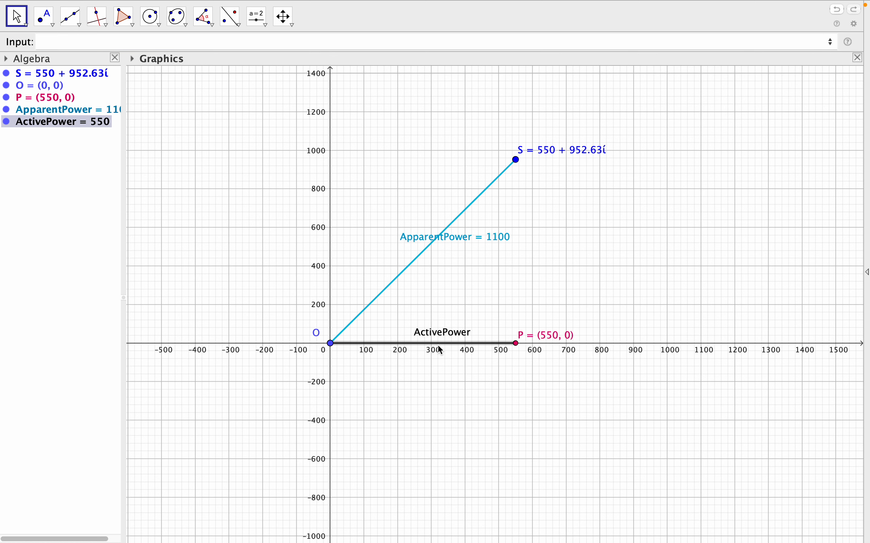
right_click(439, 344)
click(505, 451)
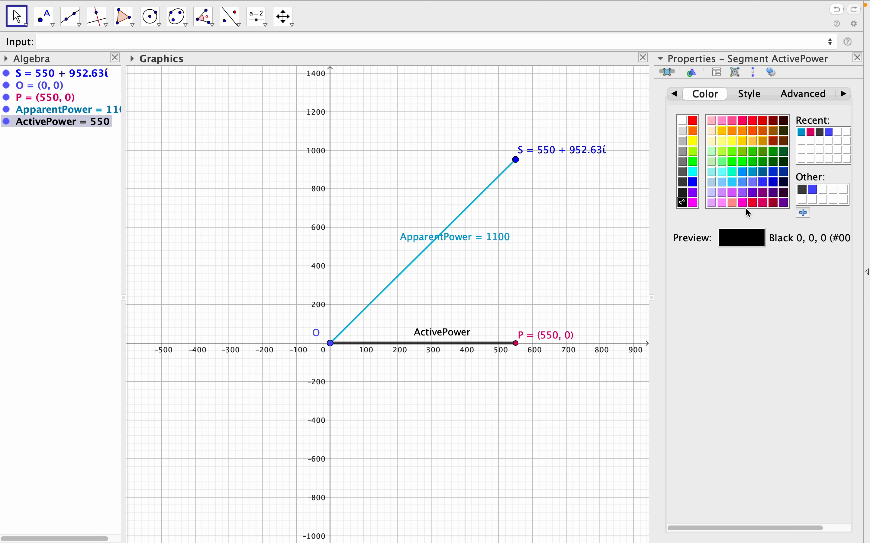
click(693, 203)
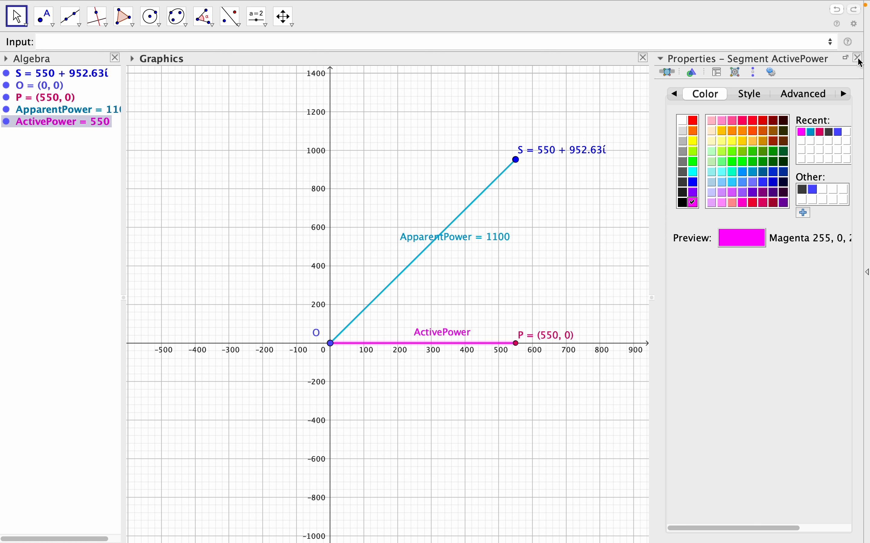
Set the ActivePower segment's label to show Name & Value and close its properties.
click(675, 94)
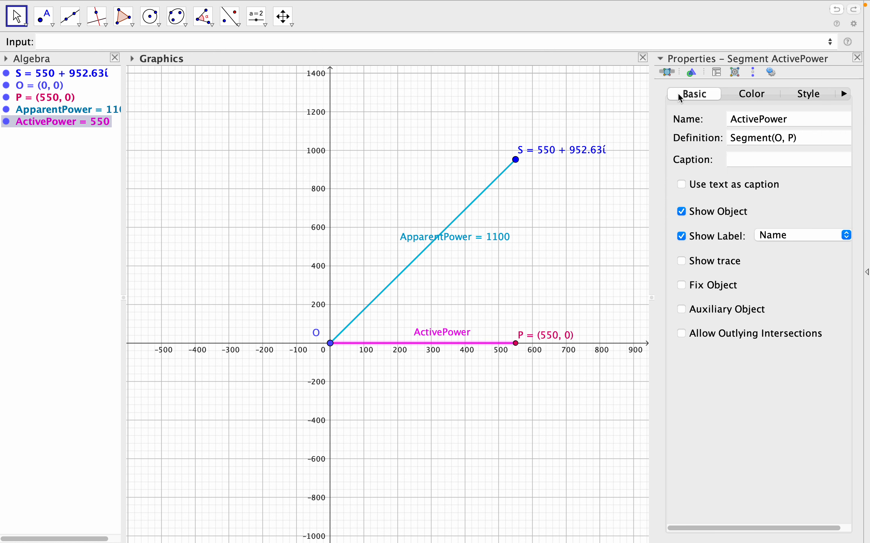
click(787, 231)
click(800, 247)
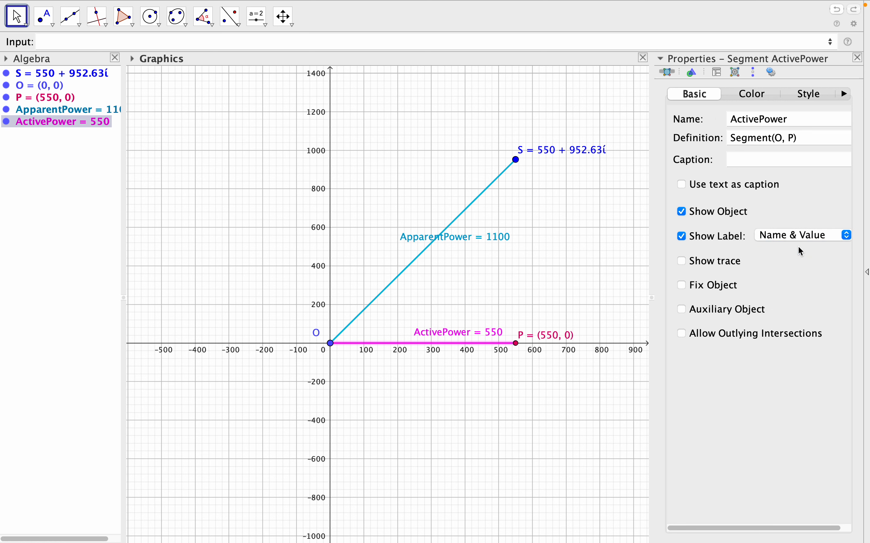
click(858, 58)
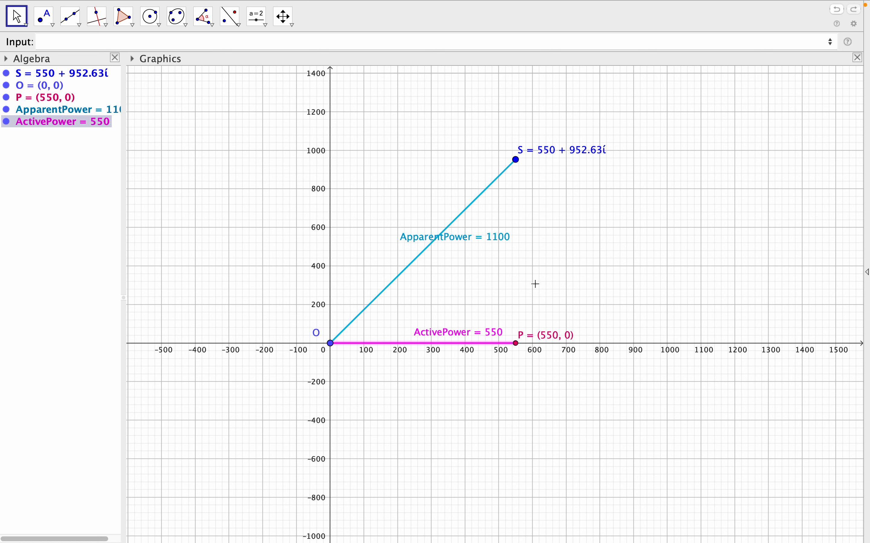
Define the segment ReactivePower=Segment(S, P) joining S to P.
click(95, 41)
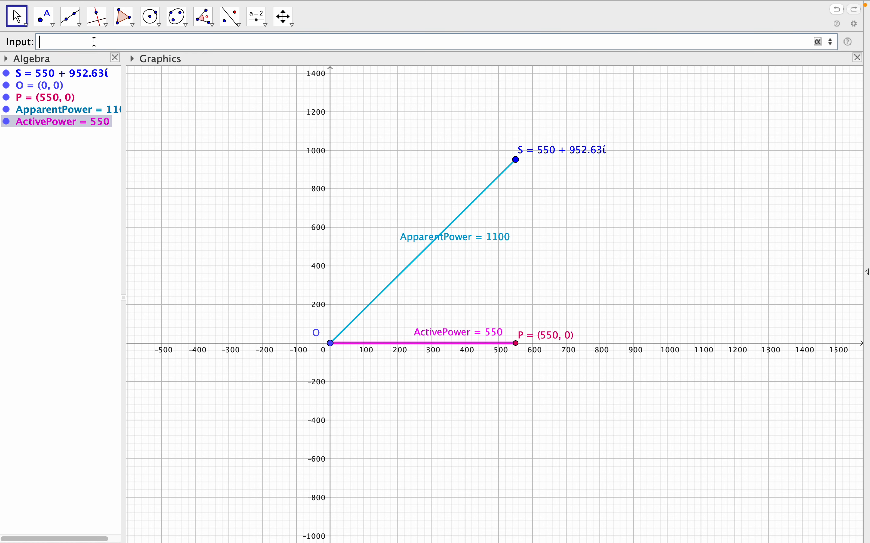
text(Rea)
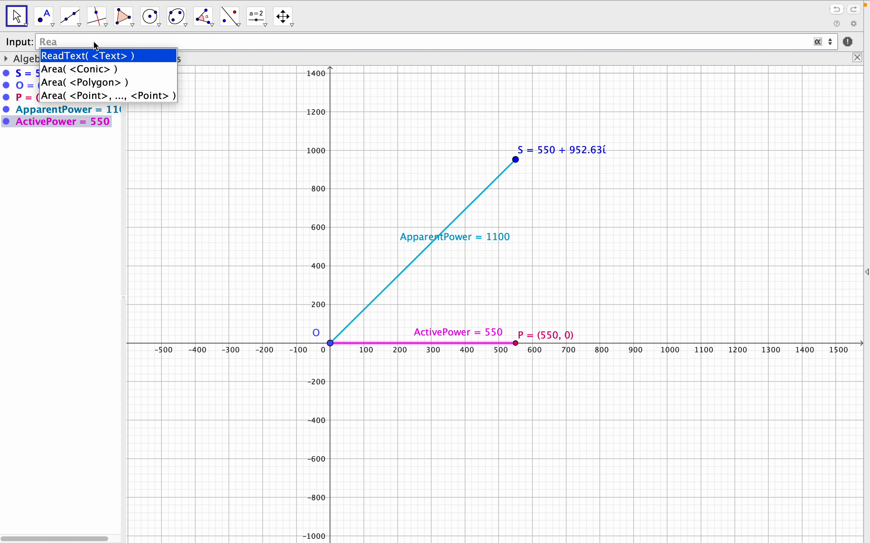
text(ctivePowe)
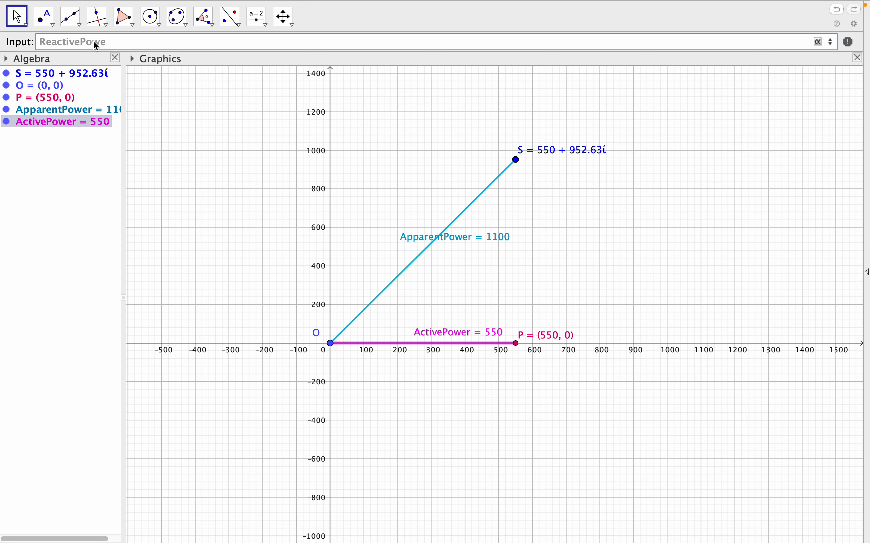
text(r=seg)
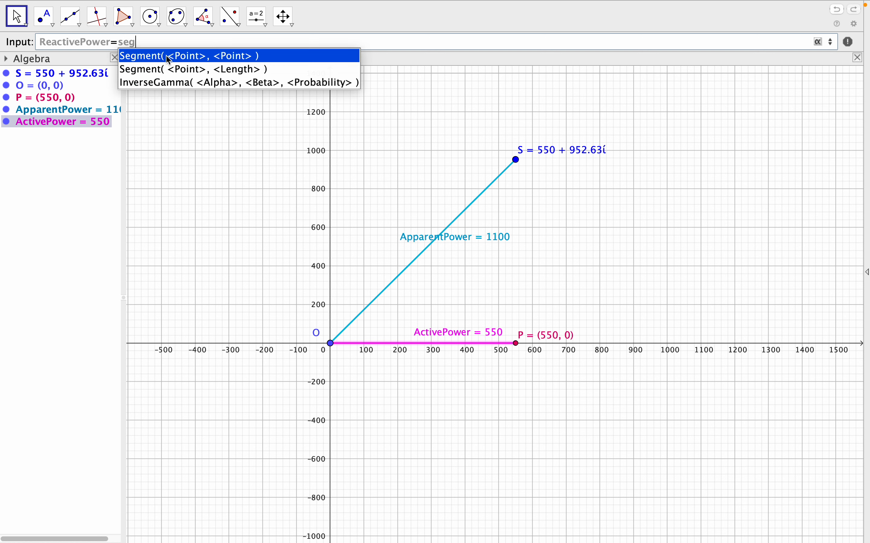
click(166, 56)
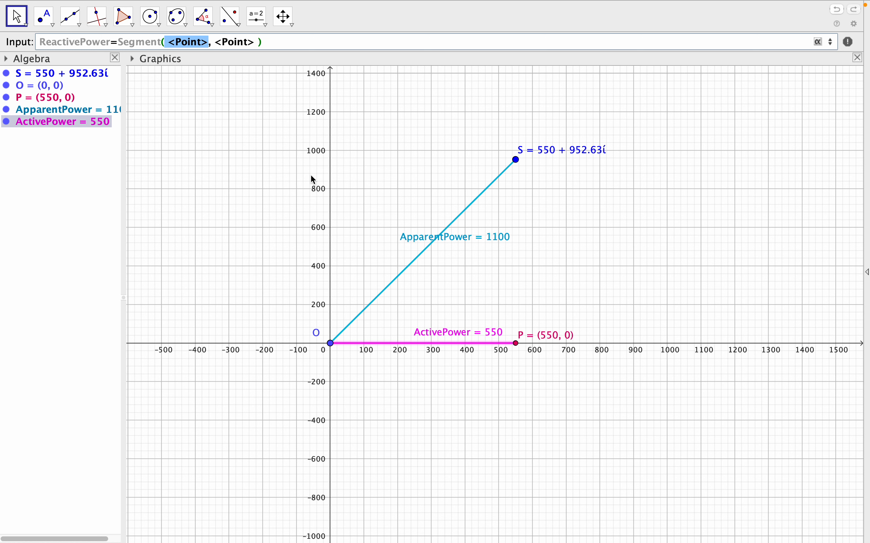
text(S)
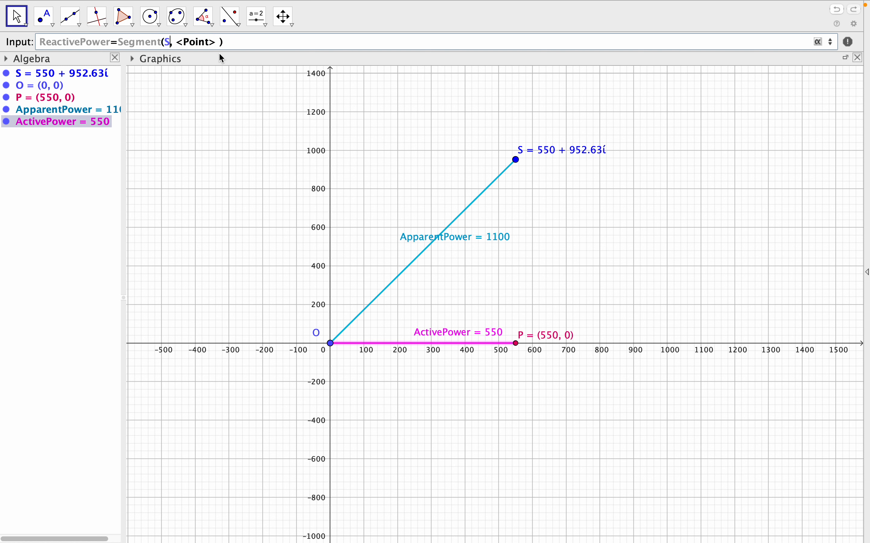
drag(176, 42, 218, 41)
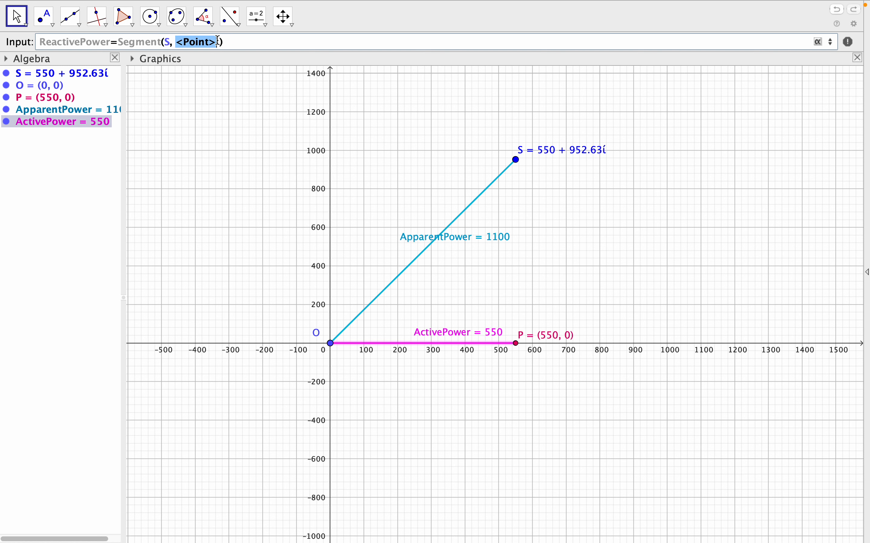
text(P)
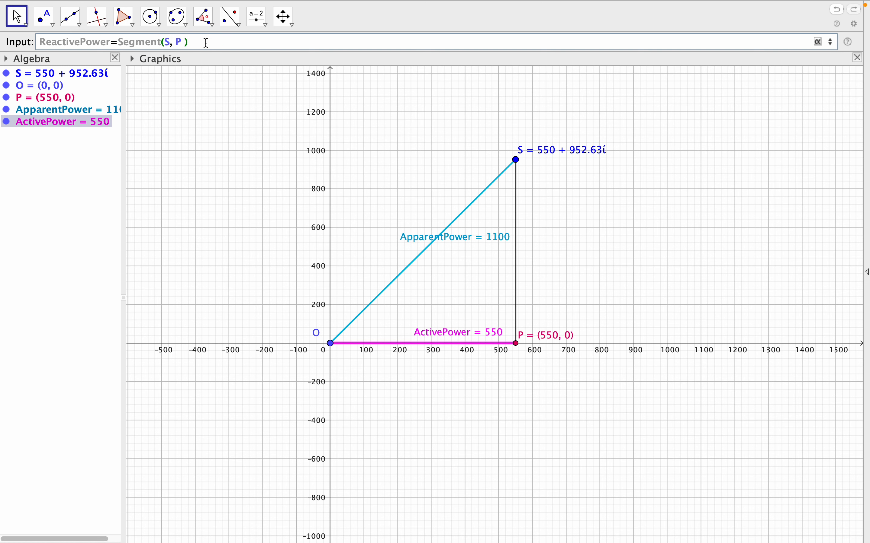
key(Return)
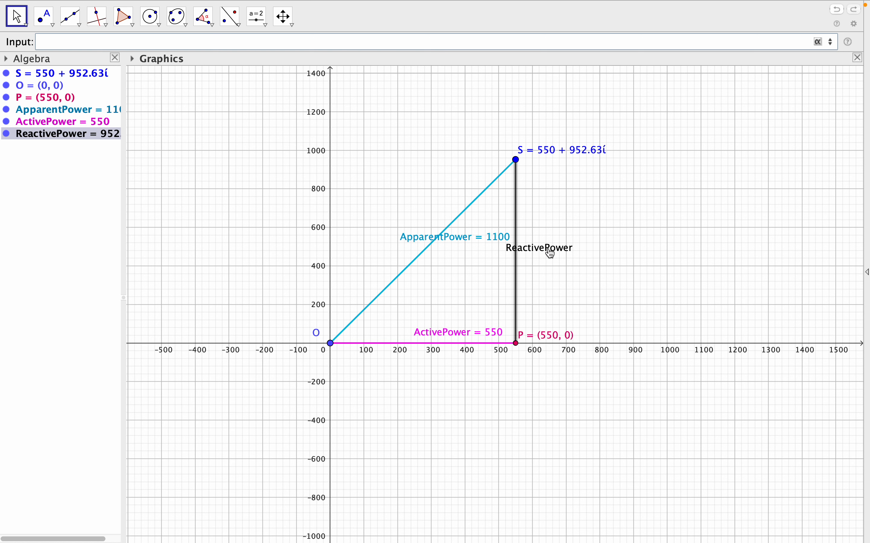
Move the ReactivePower label slightly down across its segment and set it to show Name & Value in the object properties.
drag(552, 254, 536, 260)
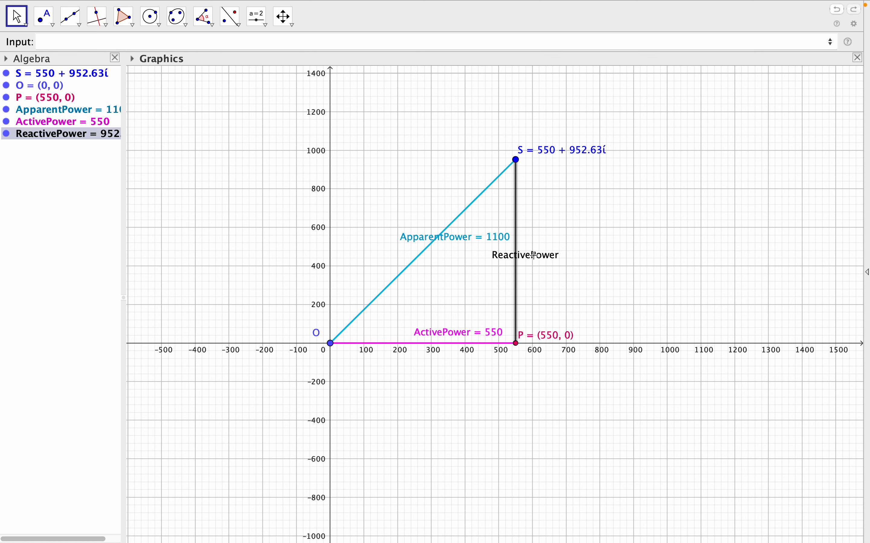
right_click(517, 238)
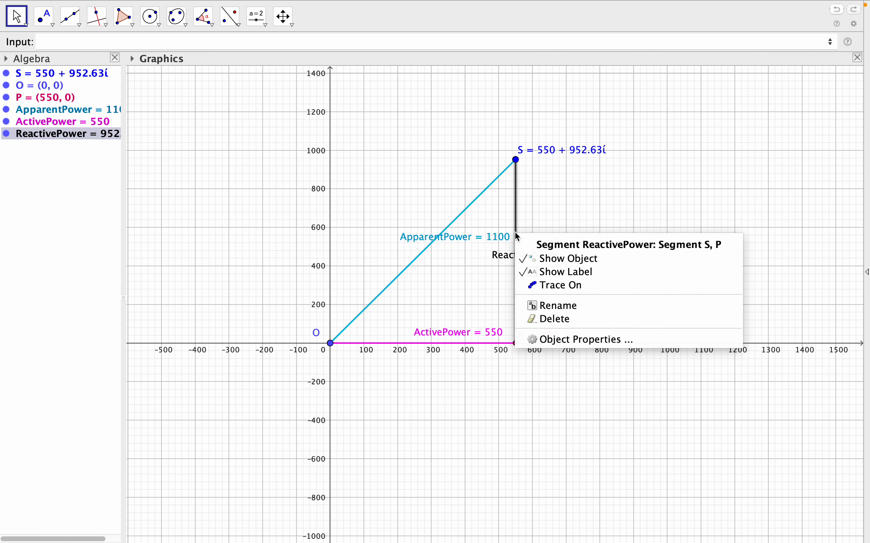
click(576, 342)
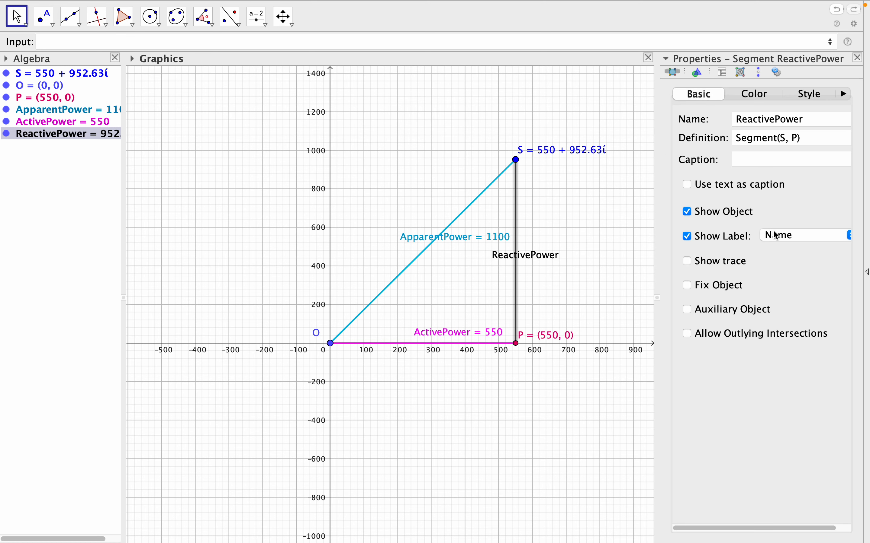
click(784, 235)
click(783, 249)
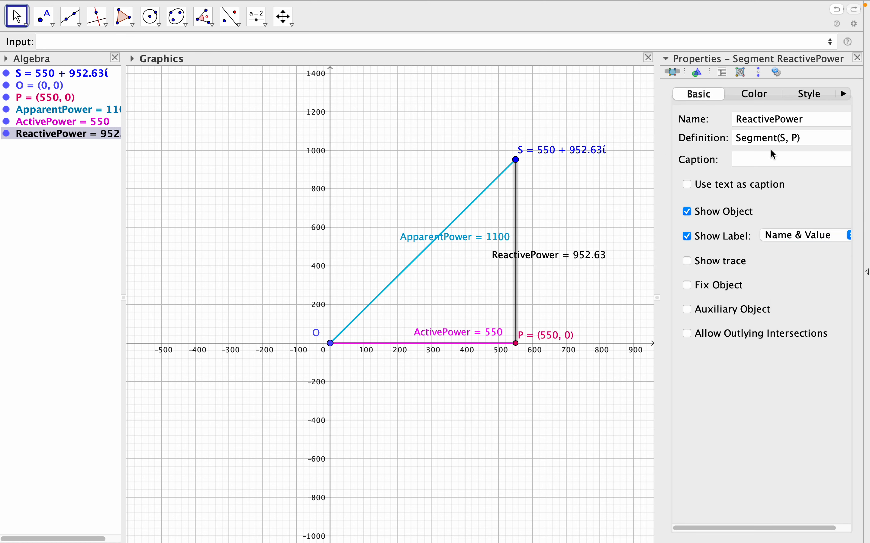
Colour the ReactivePower segment red (255, 0, 0), close its properties and widen the Algebra view to fit the full entries.
click(760, 97)
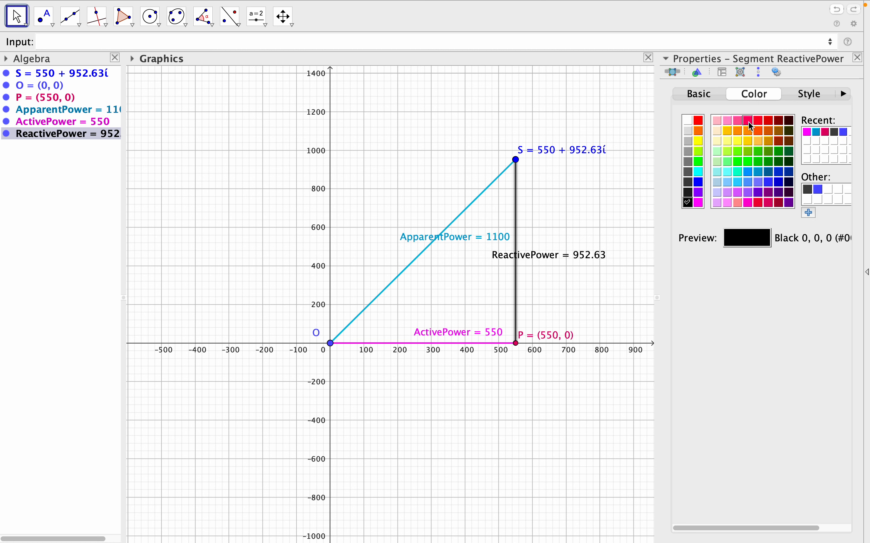
click(699, 120)
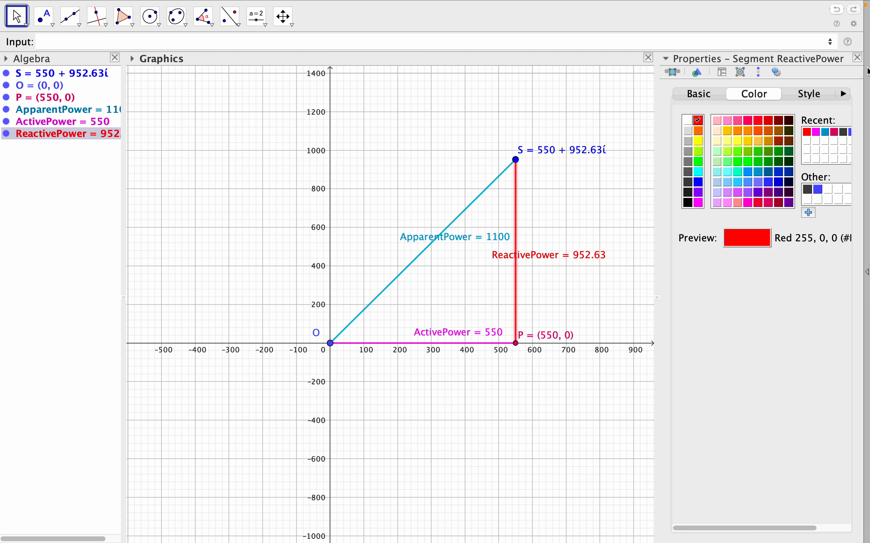
click(858, 57)
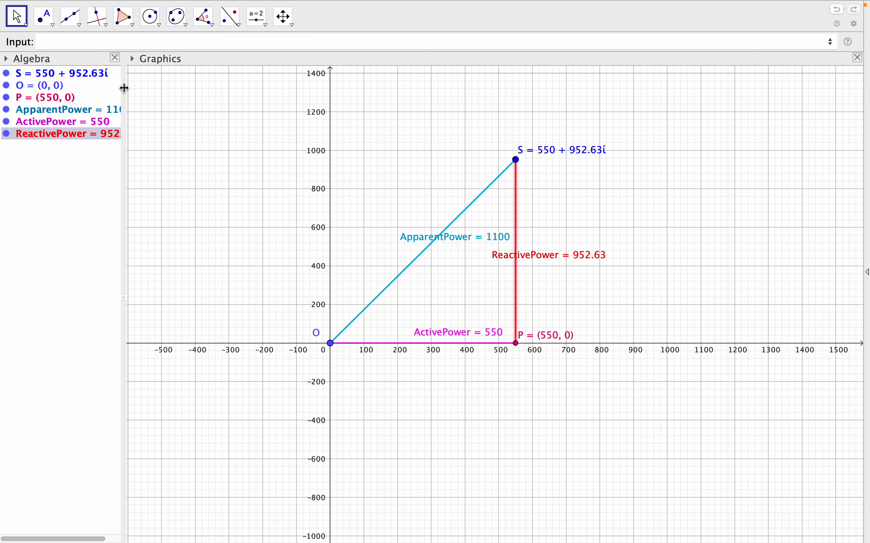
drag(123, 89, 131, 86)
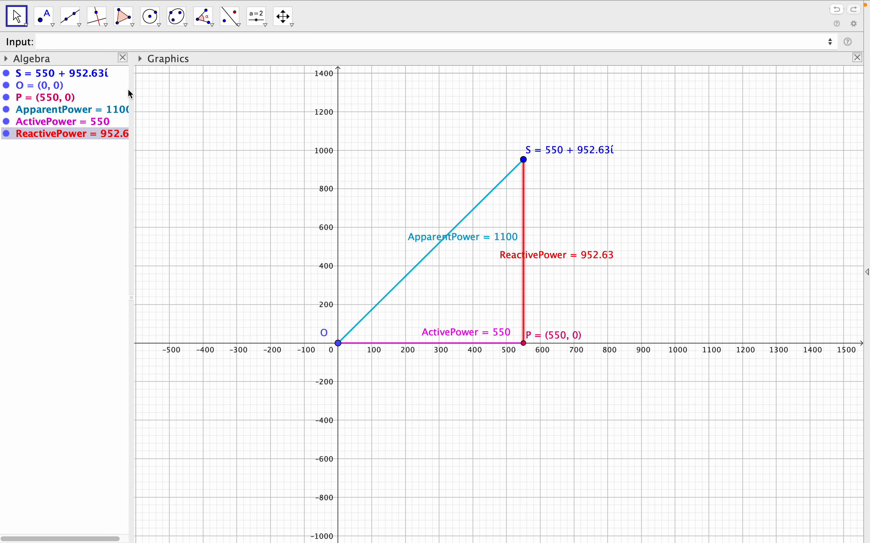
drag(128, 87, 139, 84)
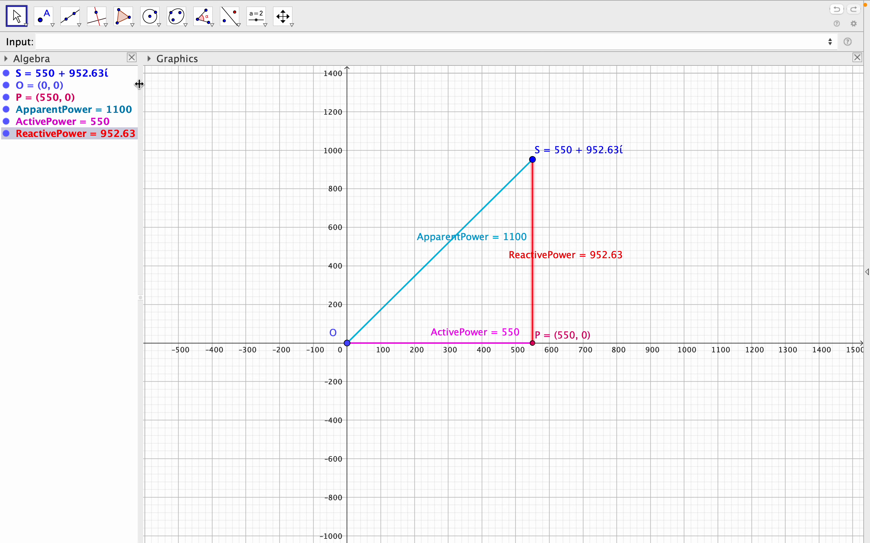
Define the angle ϕ=Angle(P, O, S) at the origin between the ActivePower and ApparentPower segments.
click(92, 39)
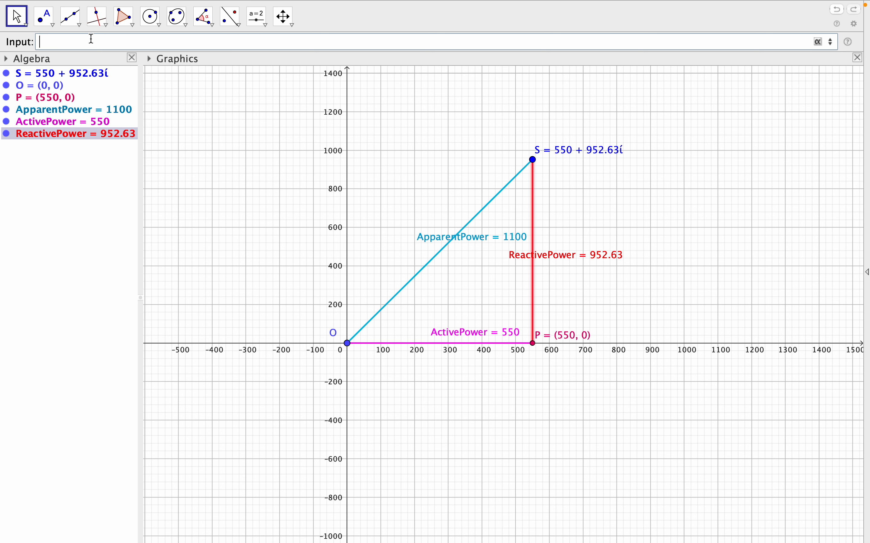
click(819, 44)
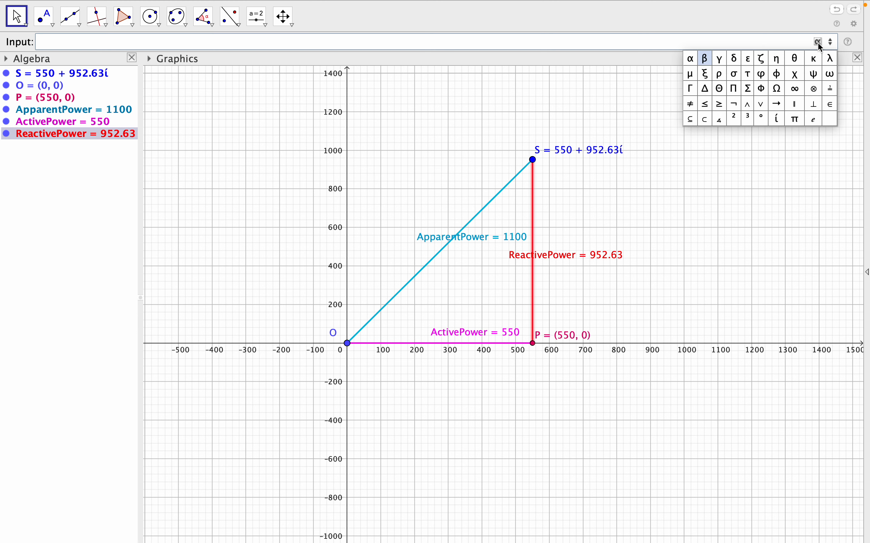
click(777, 74)
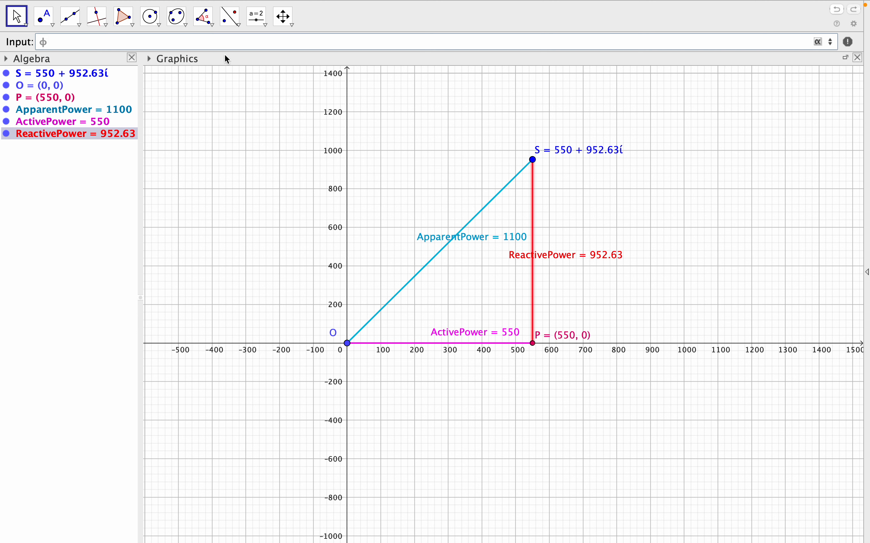
text(=ang)
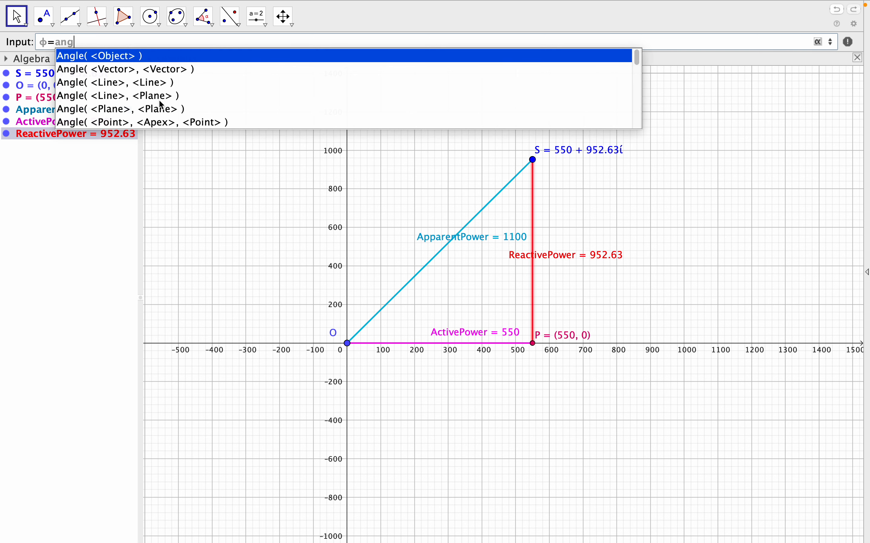
click(162, 123)
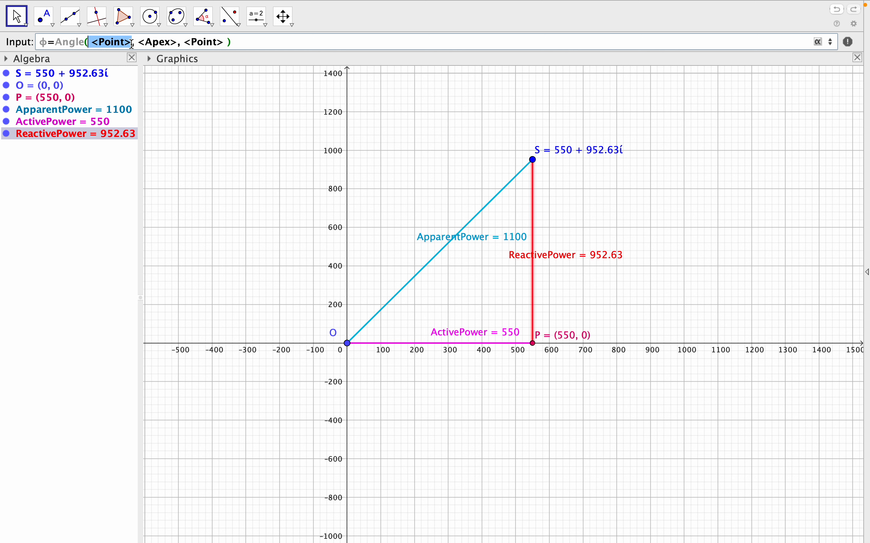
text(P)
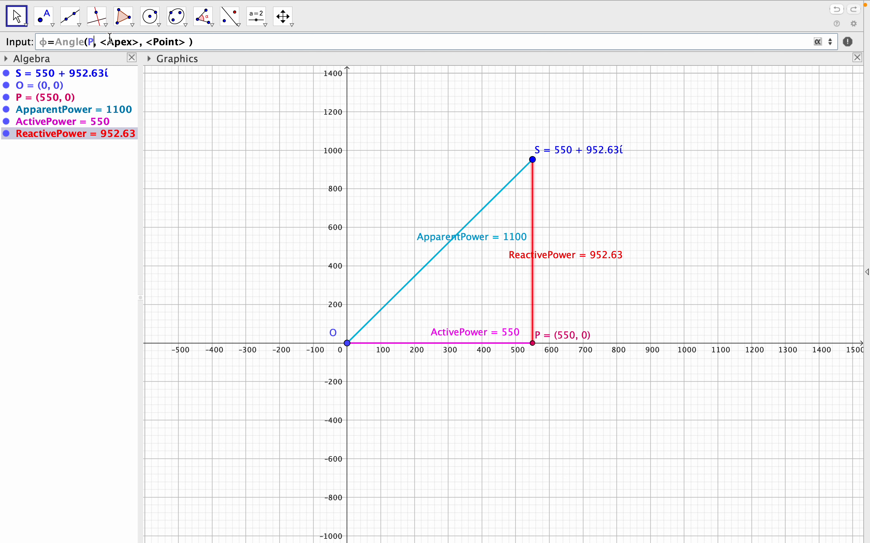
drag(104, 42, 138, 39)
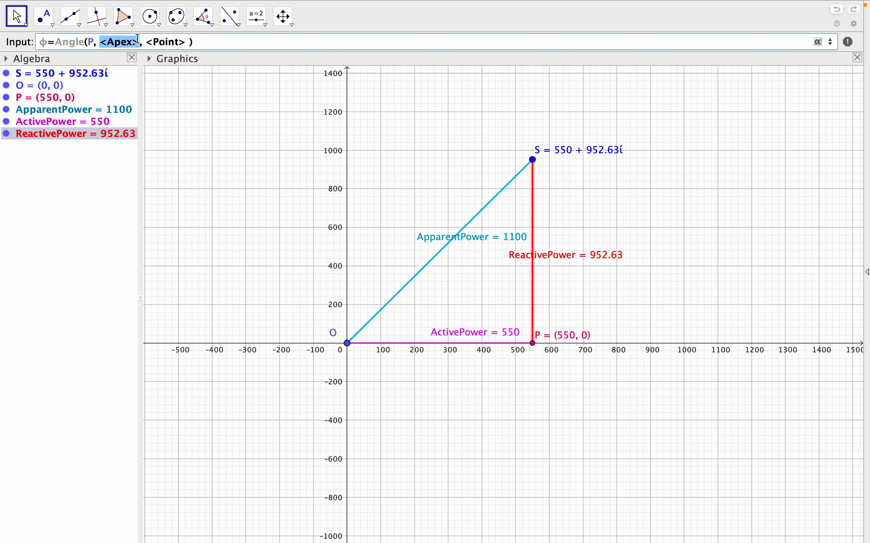
text(O)
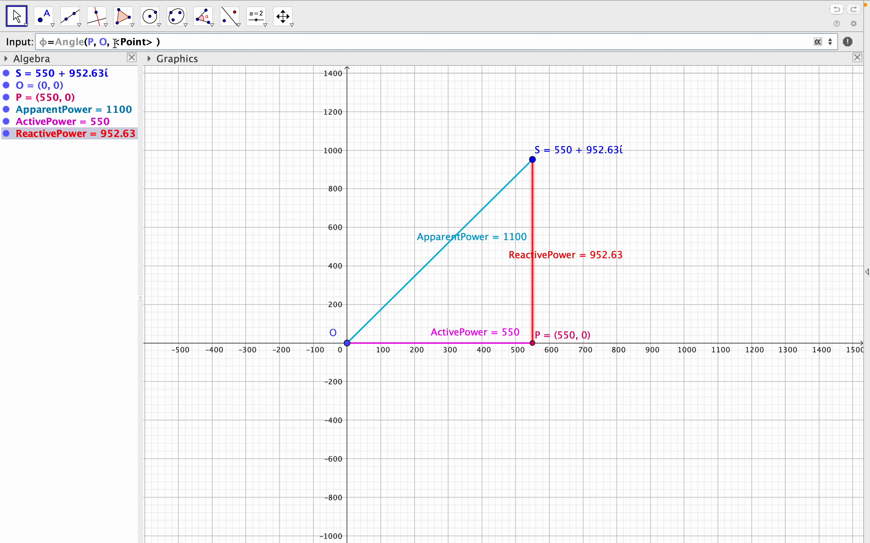
drag(114, 41, 152, 42)
text(S)
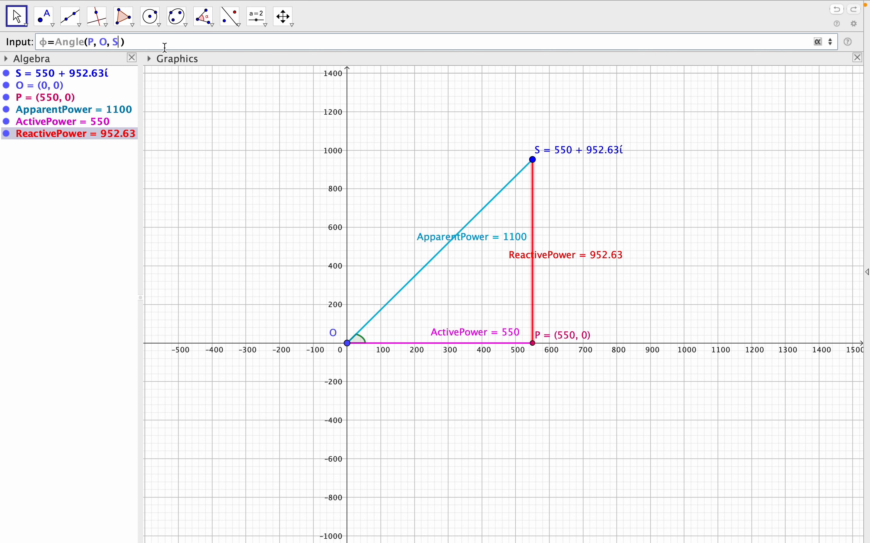
key(Return)
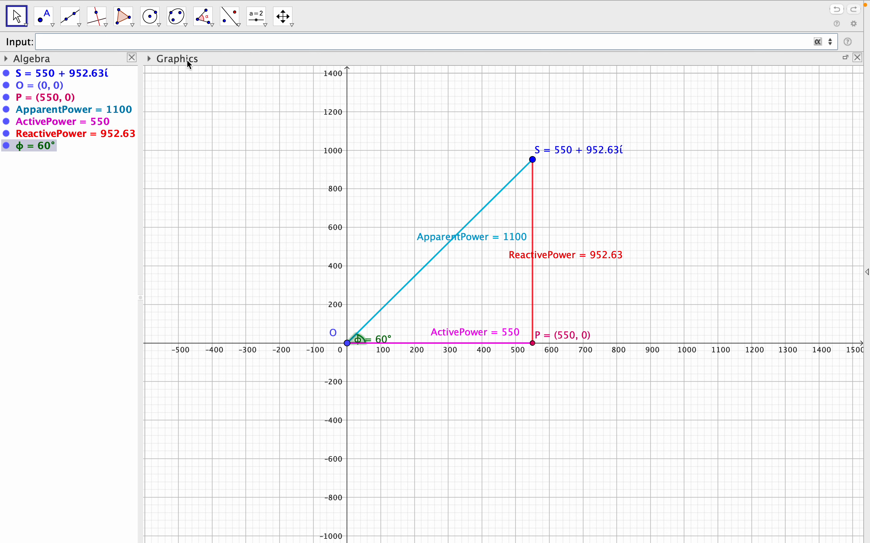
scroll(431, 371, up, 5)
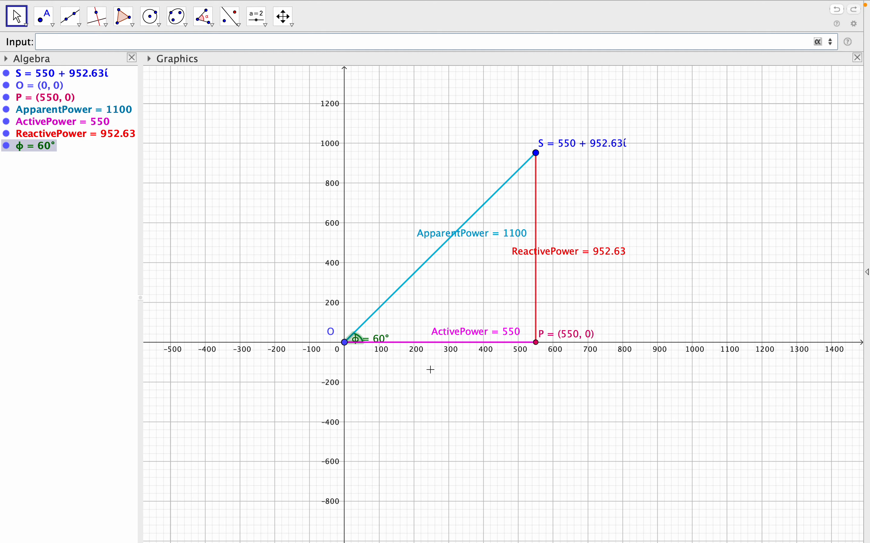
Define the power factor F=cos(ϕ) from the triangle's angle ϕ.
scroll(431, 370, down, 2)
scroll(431, 370, up, 2)
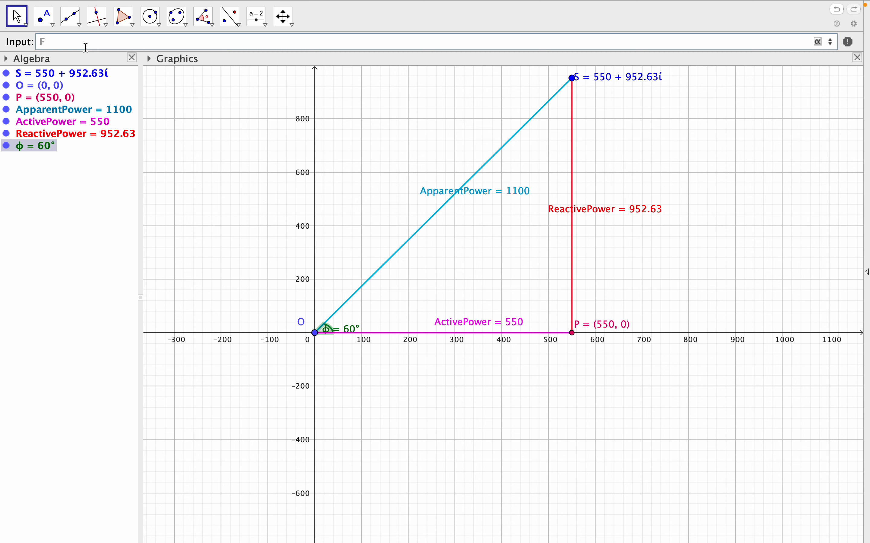
text(=cos)
click(97, 64)
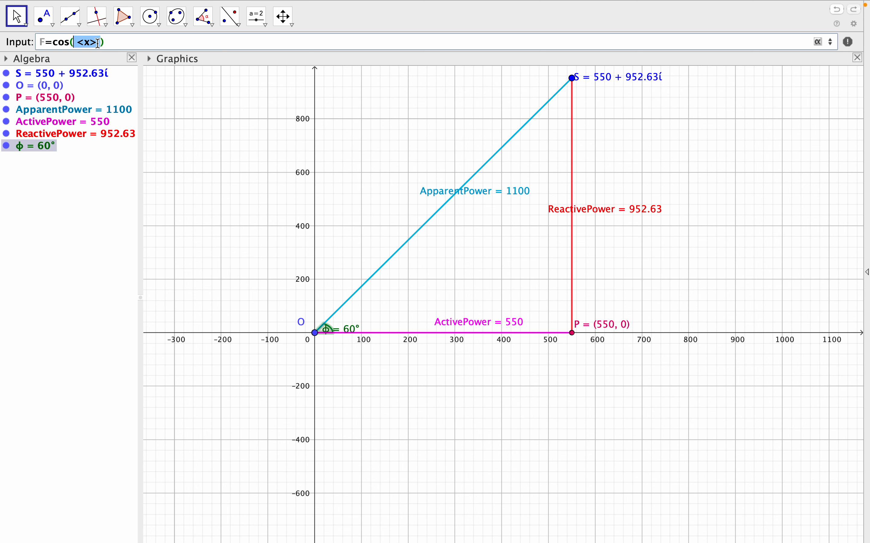
drag(98, 42, 79, 43)
key(BackSpace)
click(817, 42)
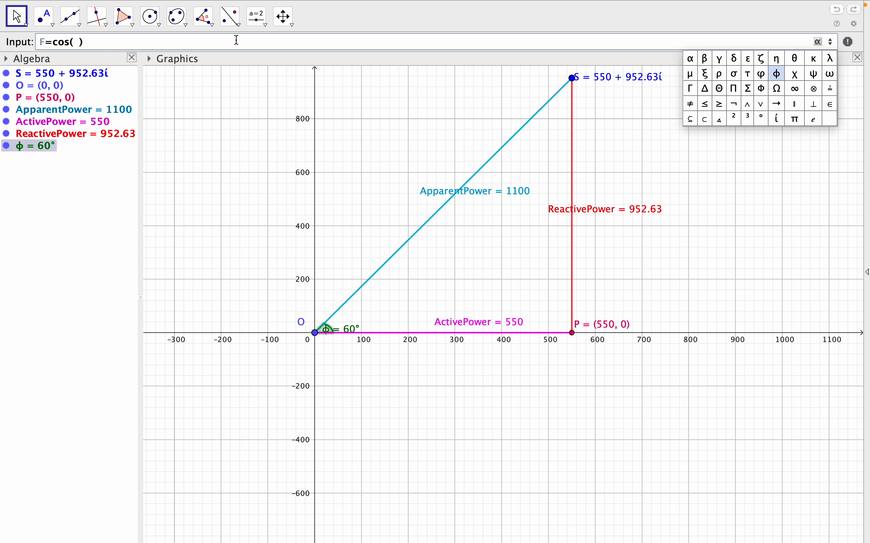
click(777, 74)
click(128, 39)
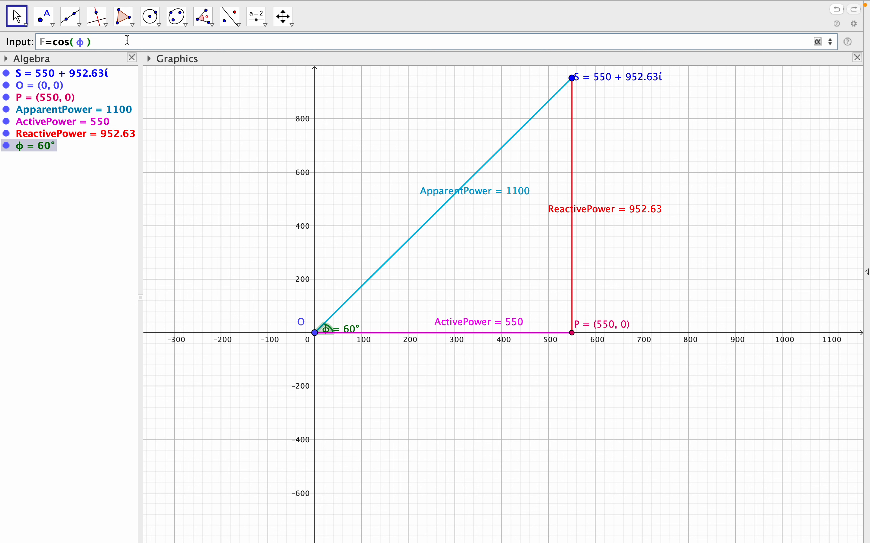
key(Return)
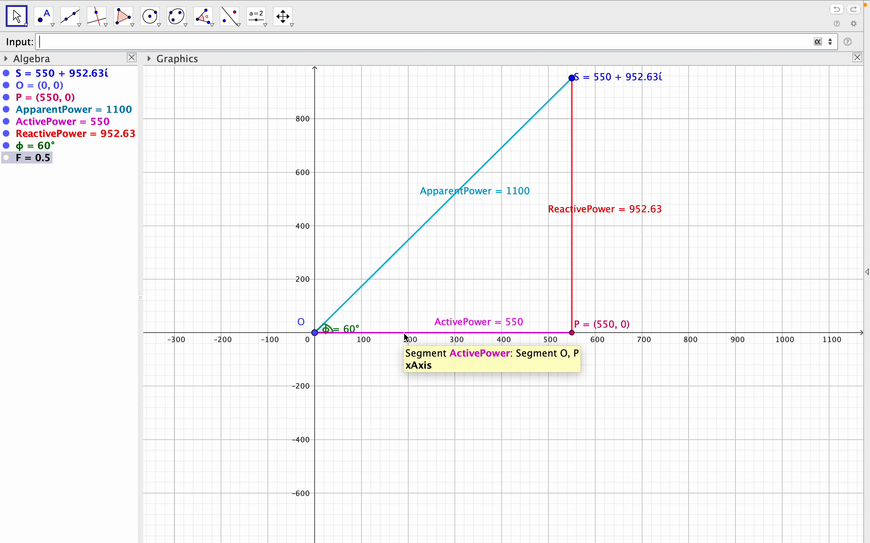
Minimize GeoGebra and open the desktop screenshot with the Ex-6 problem statement in Preview, shown full screen.
mouse_move(4, 3)
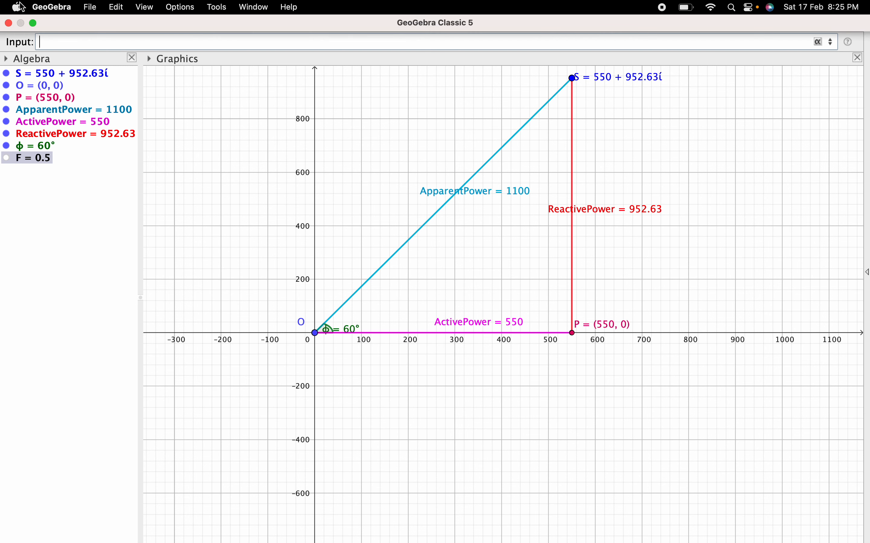
click(32, 24)
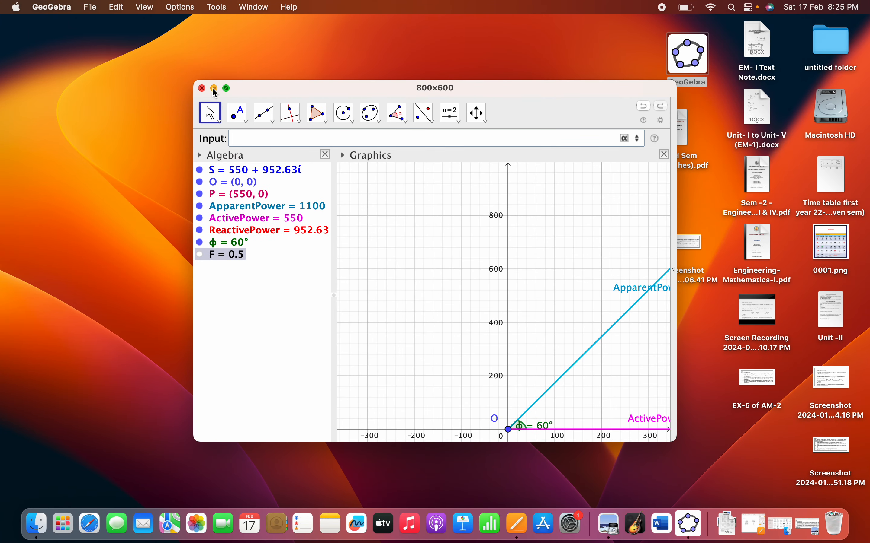
click(214, 89)
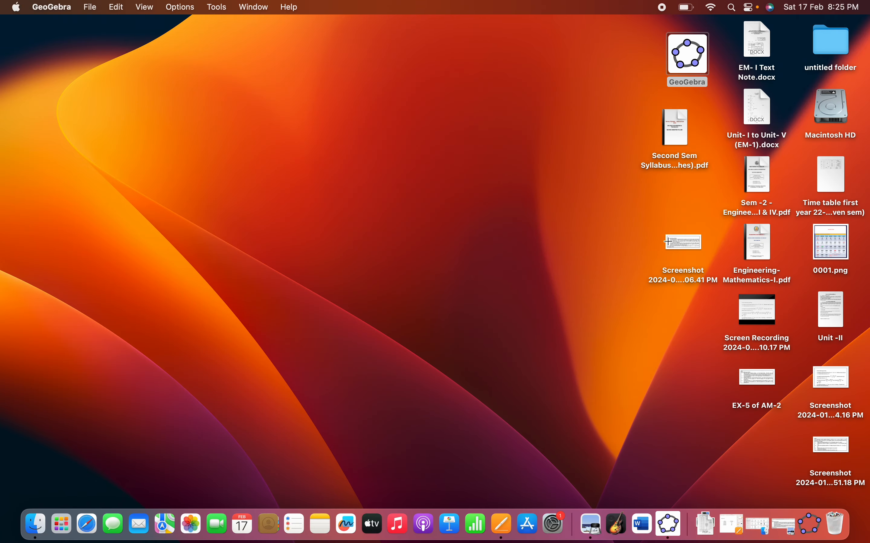
double_click(680, 242)
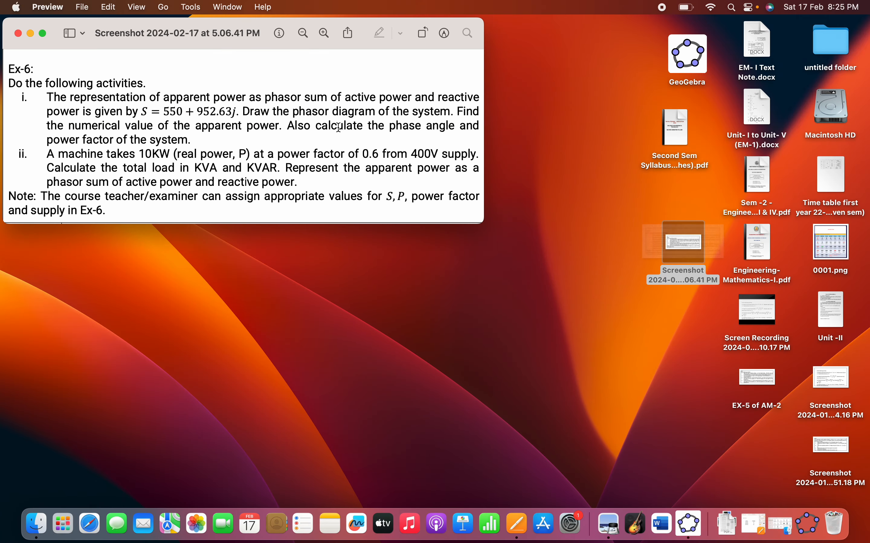
click(43, 33)
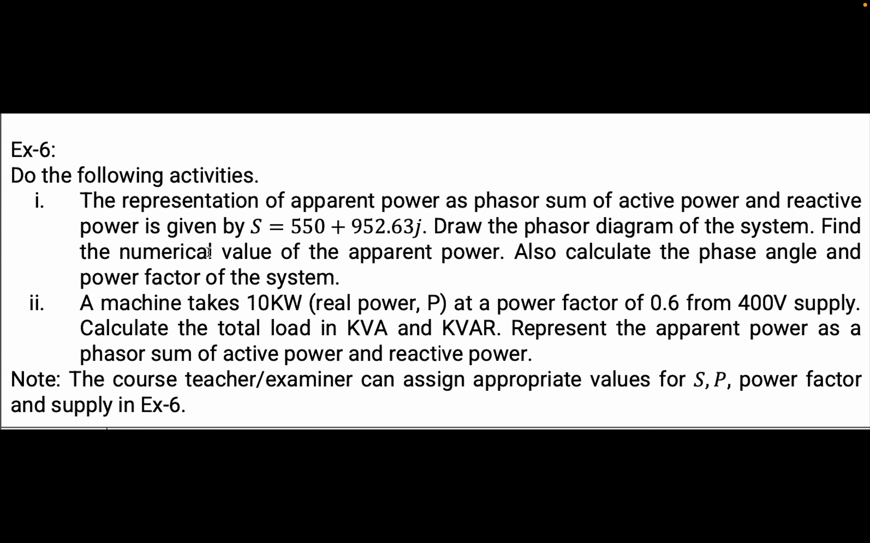
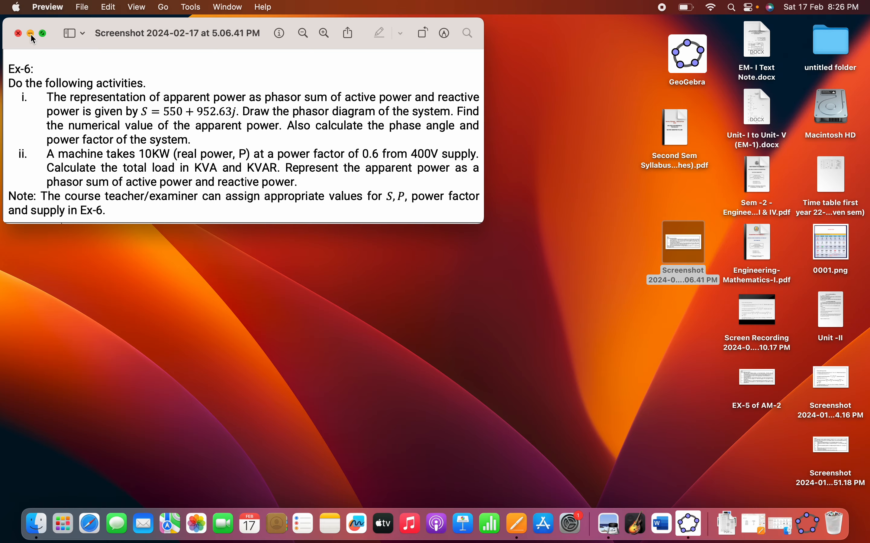
Minimize the Ex-6 problem statement and reopen the power triangle in GeoGebra in full screen.
click(31, 33)
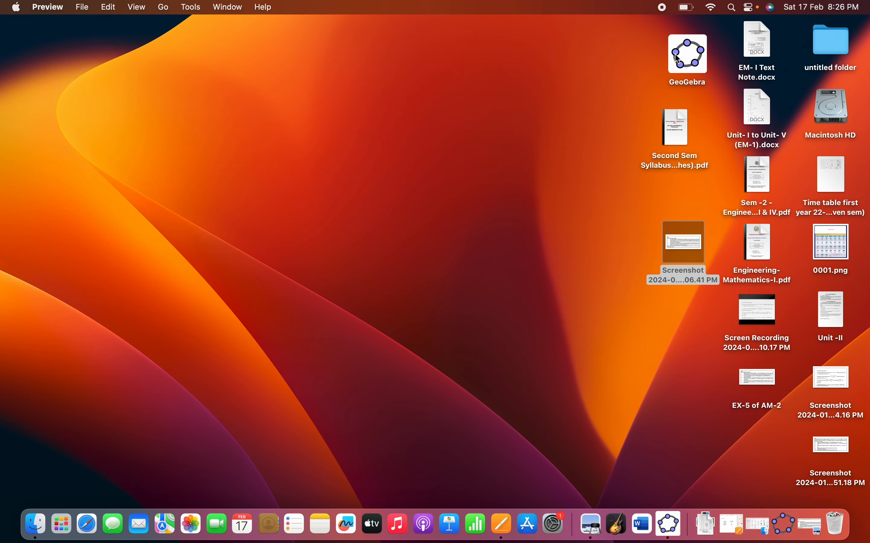
double_click(679, 59)
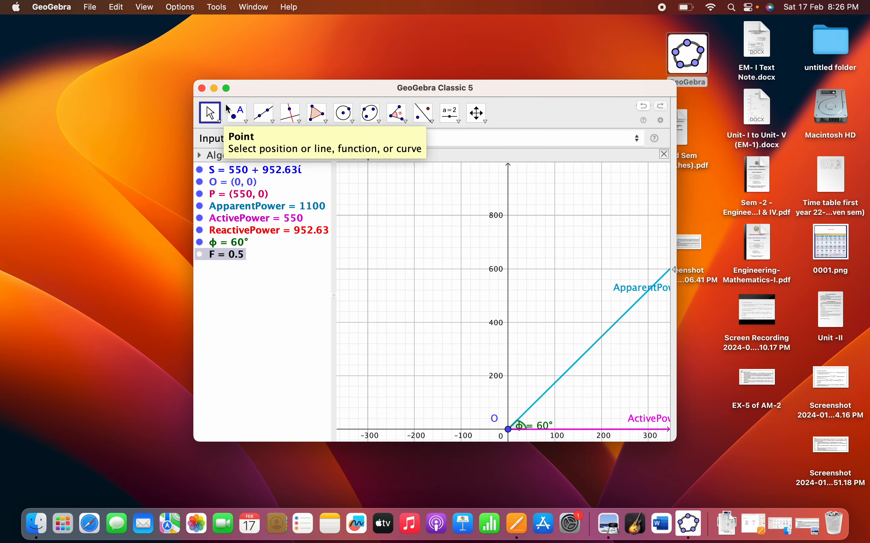
mouse_move(228, 90)
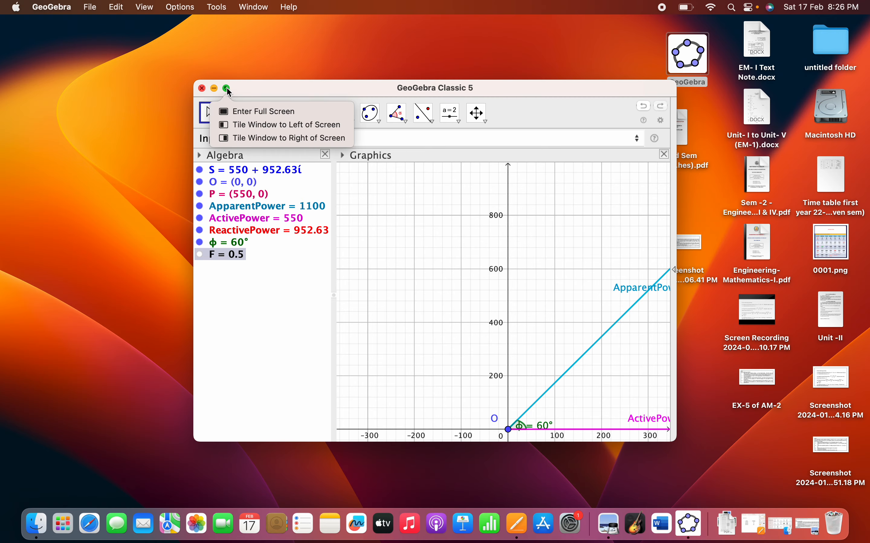
click(225, 87)
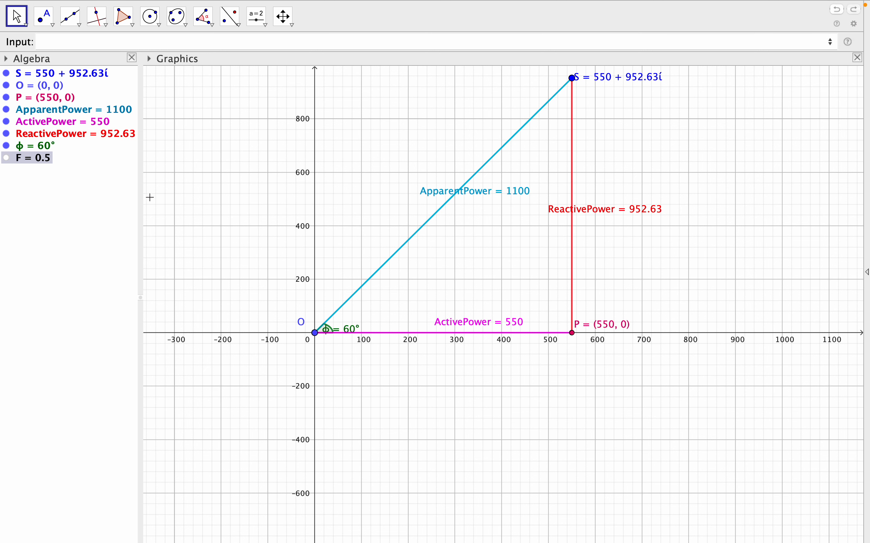
Minimize GeoGebra, view the part (i) output table in the Pages document EX-6 of AM-2, and minimize that document.
mouse_move(21, 5)
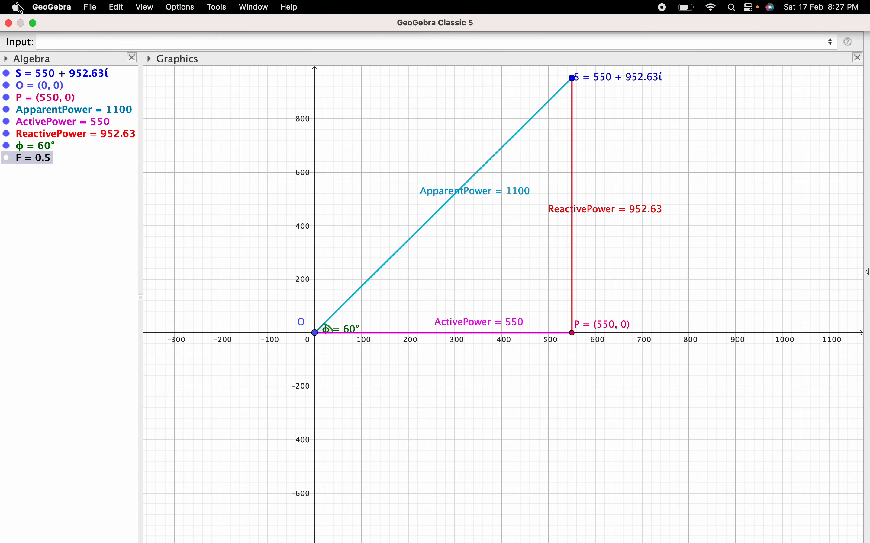
click(33, 24)
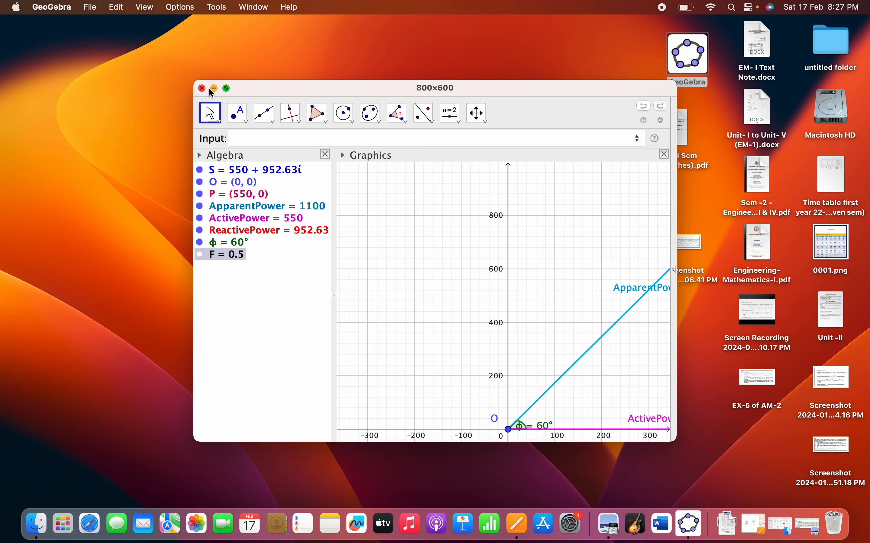
click(213, 87)
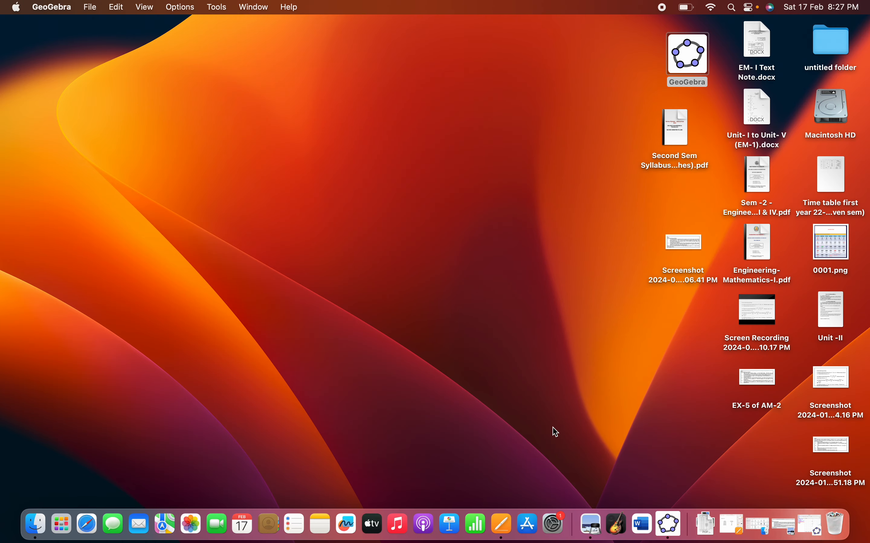
click(731, 528)
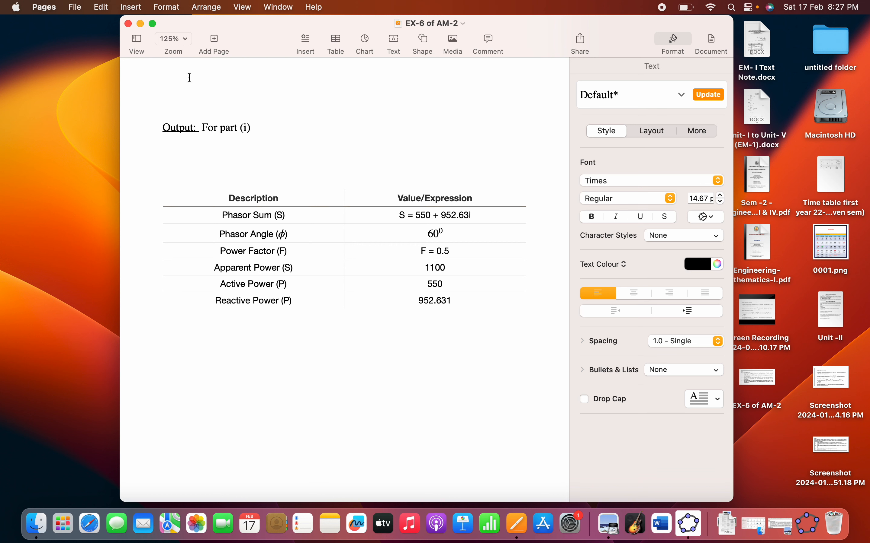
click(141, 25)
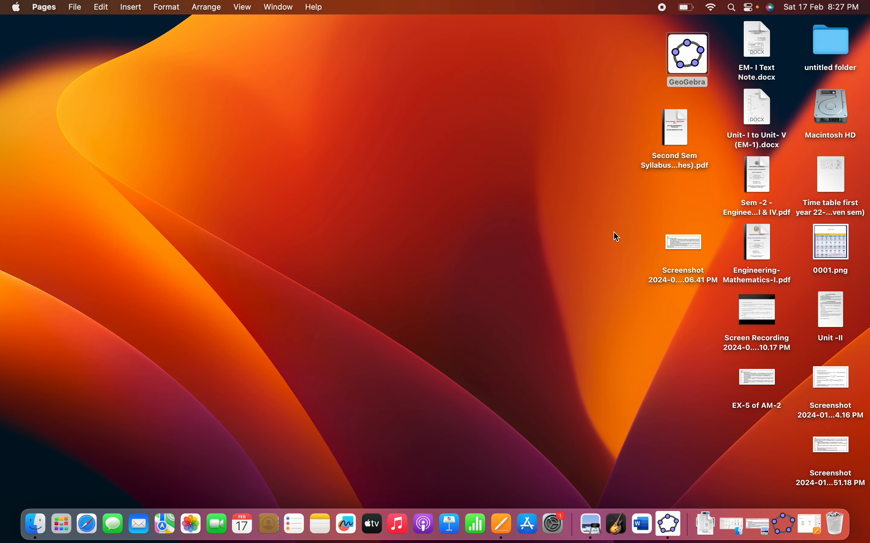
Return to GeoGebra and open a new empty window in full screen for part (ii).
double_click(693, 51)
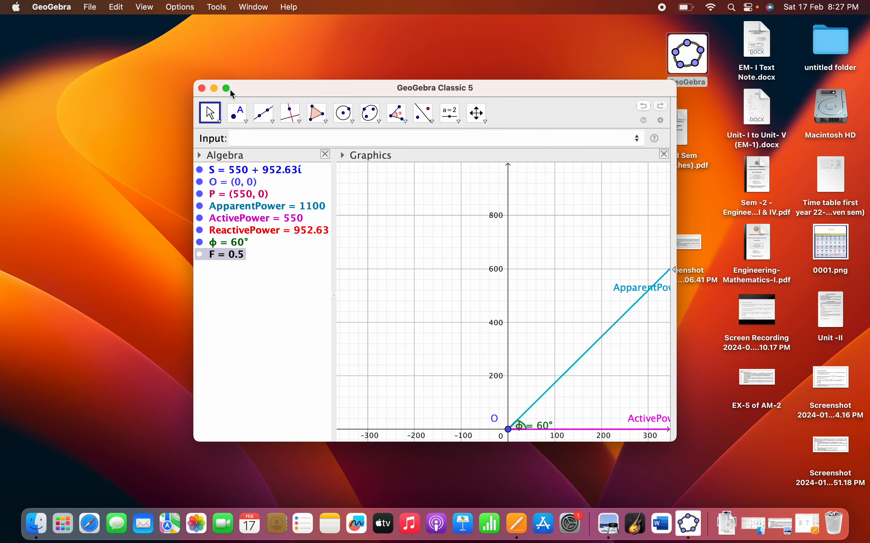
click(228, 88)
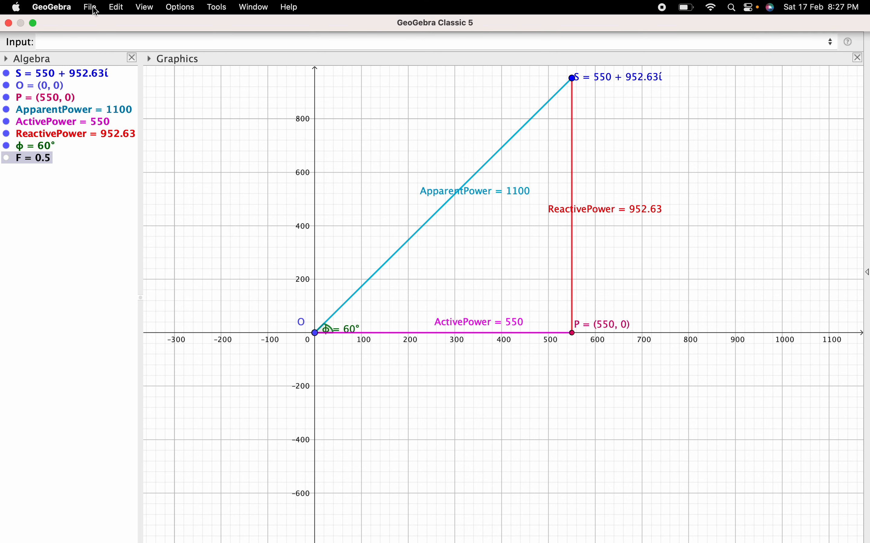
click(91, 7)
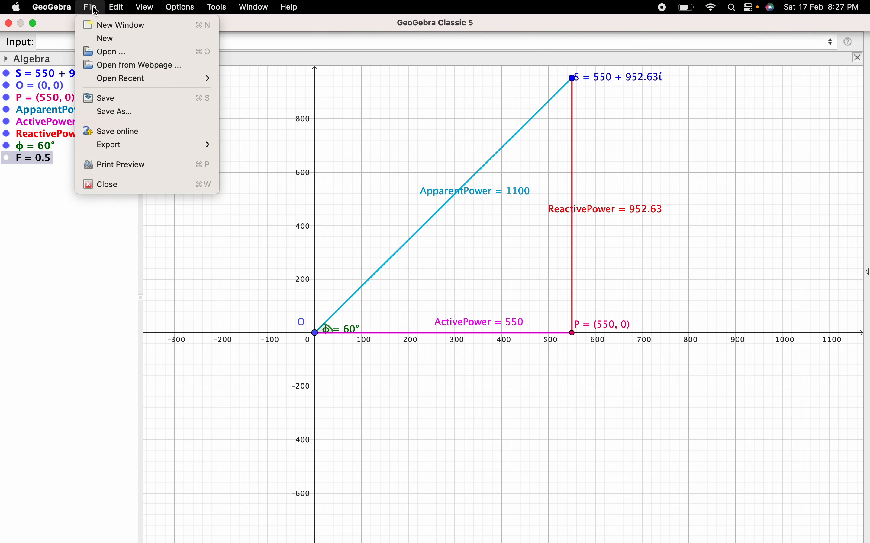
click(107, 26)
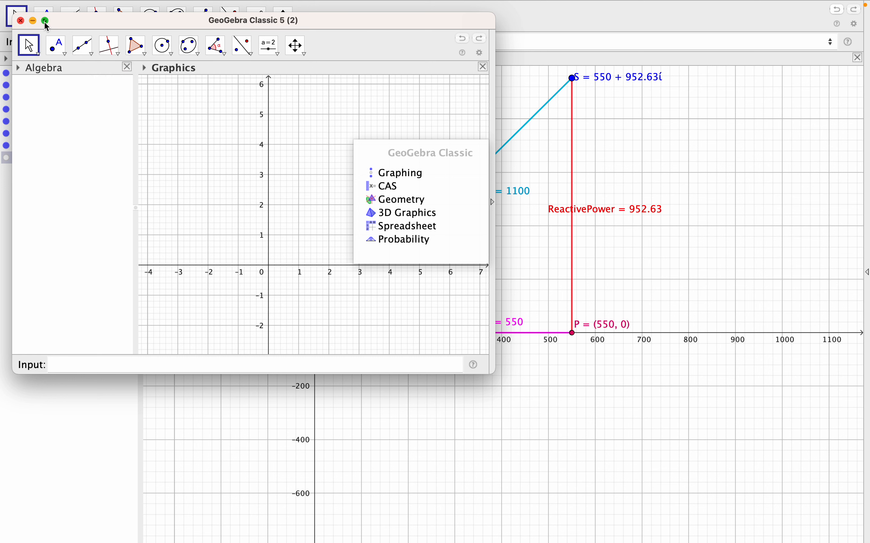
mouse_move(45, 23)
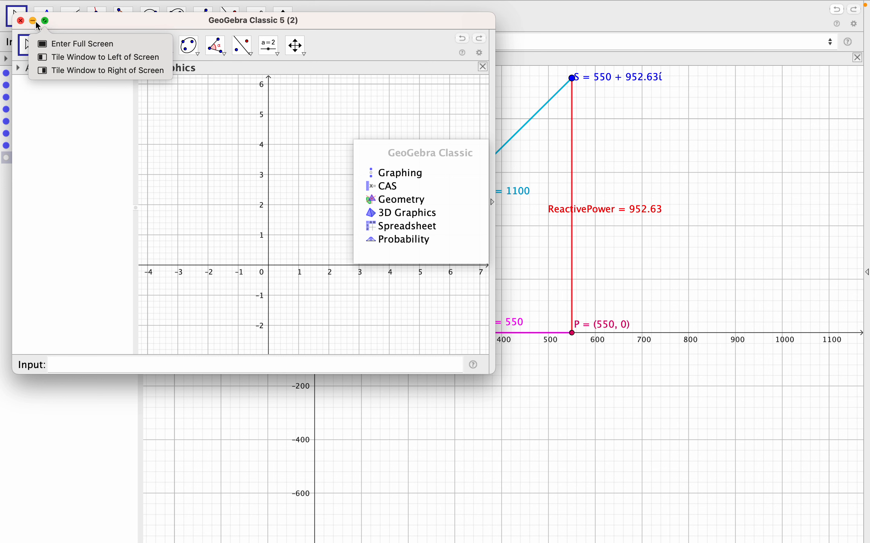
click(45, 43)
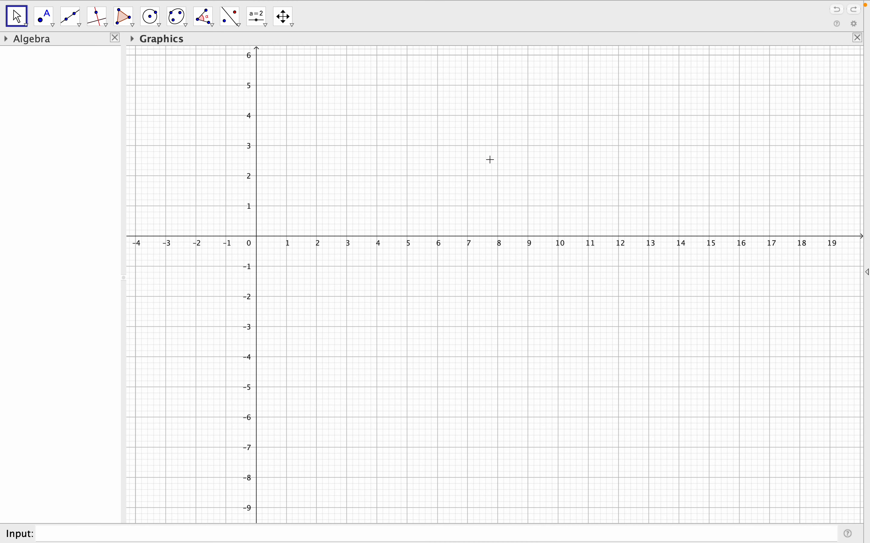
Place the Input Bar above the views in the layout preferences and close the preferences.
drag(492, 134, 518, 292)
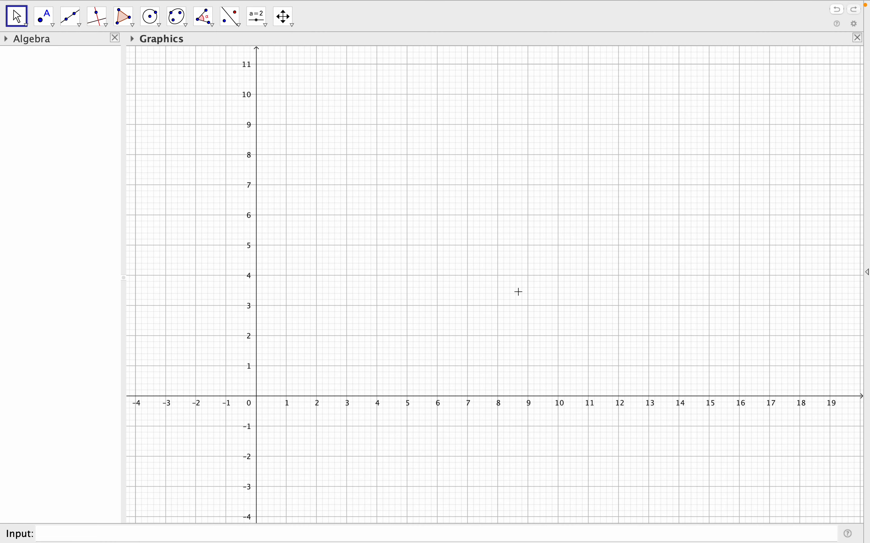
right_click(400, 192)
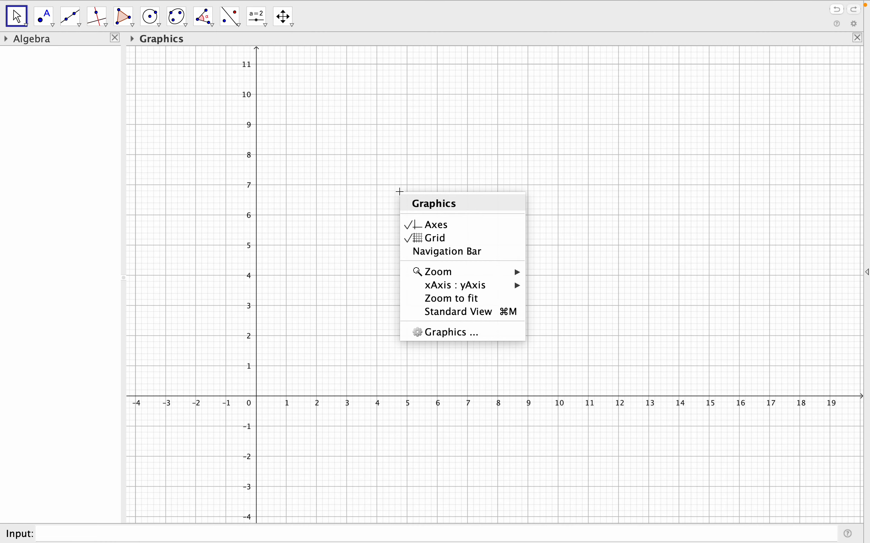
click(473, 332)
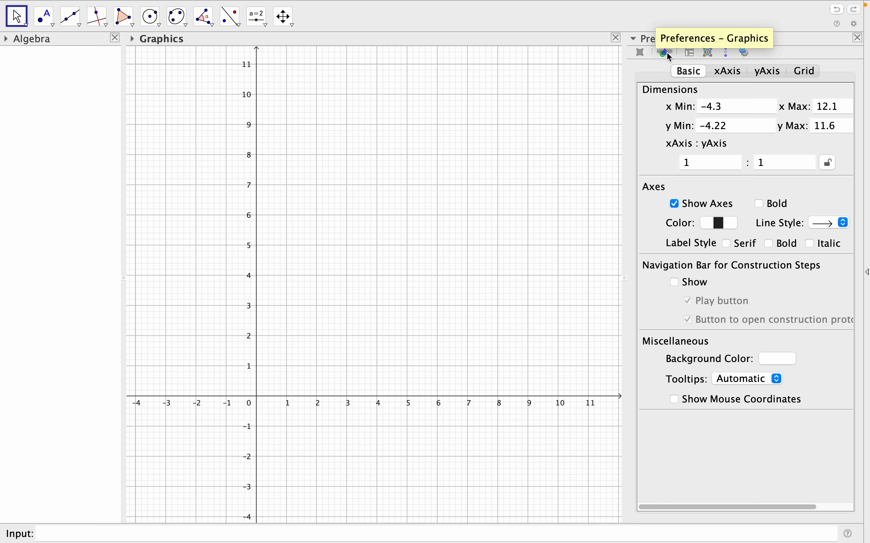
click(690, 53)
click(719, 93)
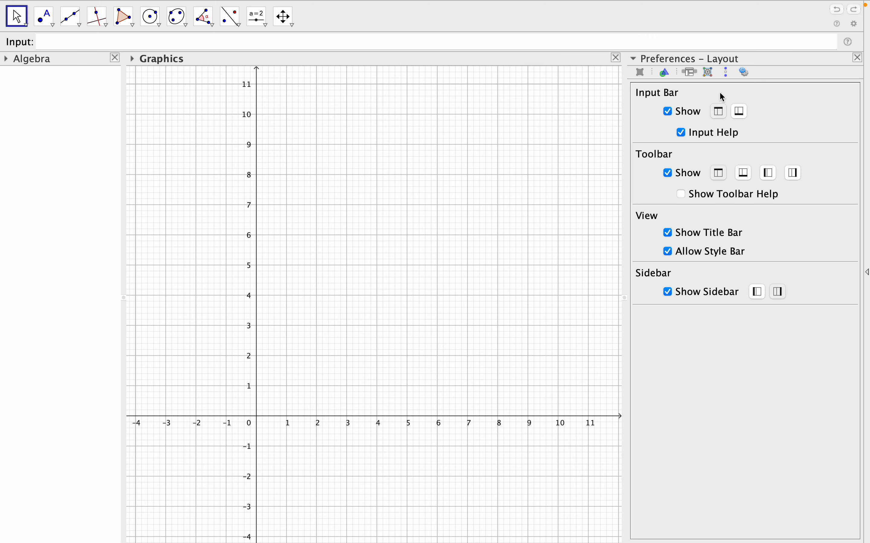
click(863, 59)
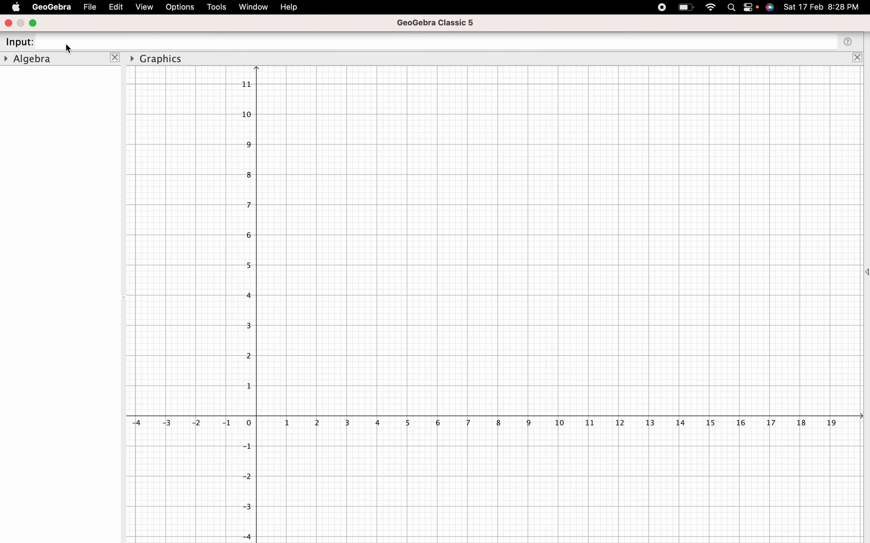
Define the real power P=10 and the power factor F=0.6.
click(76, 45)
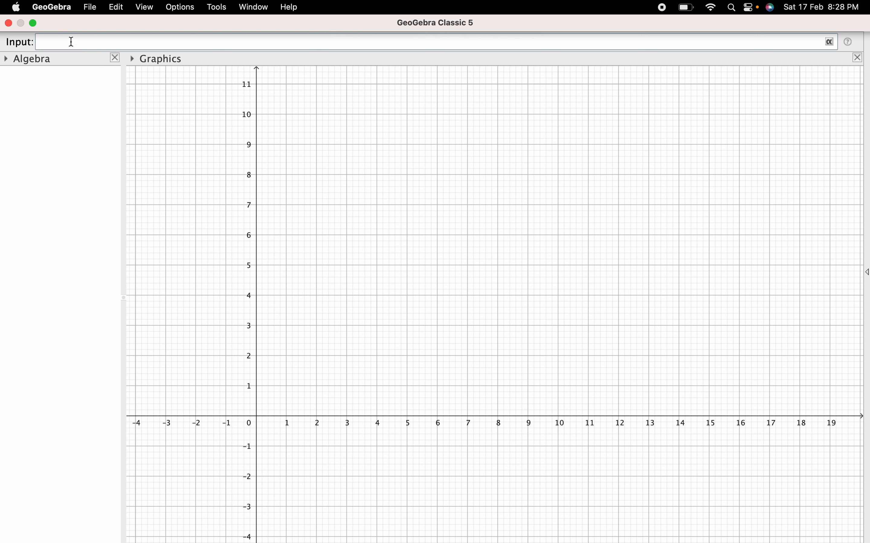
text(P=)
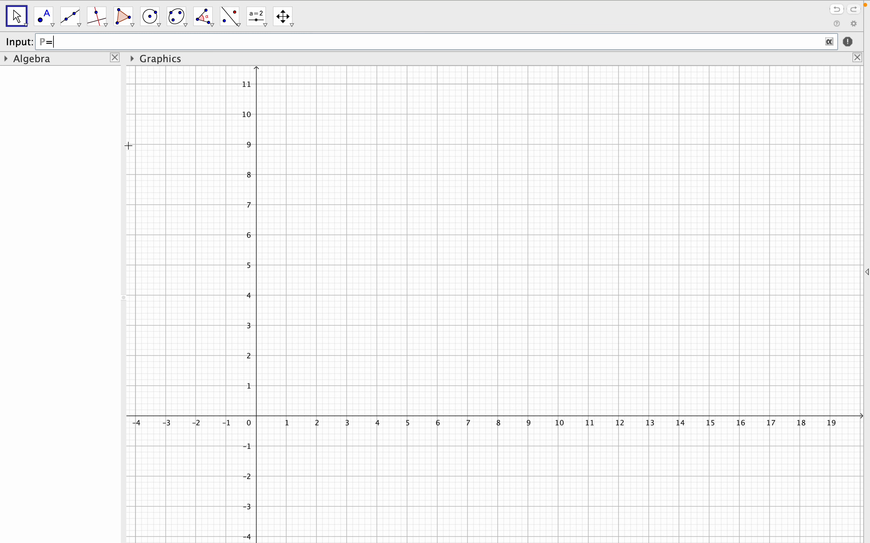
text(10)
key(Return)
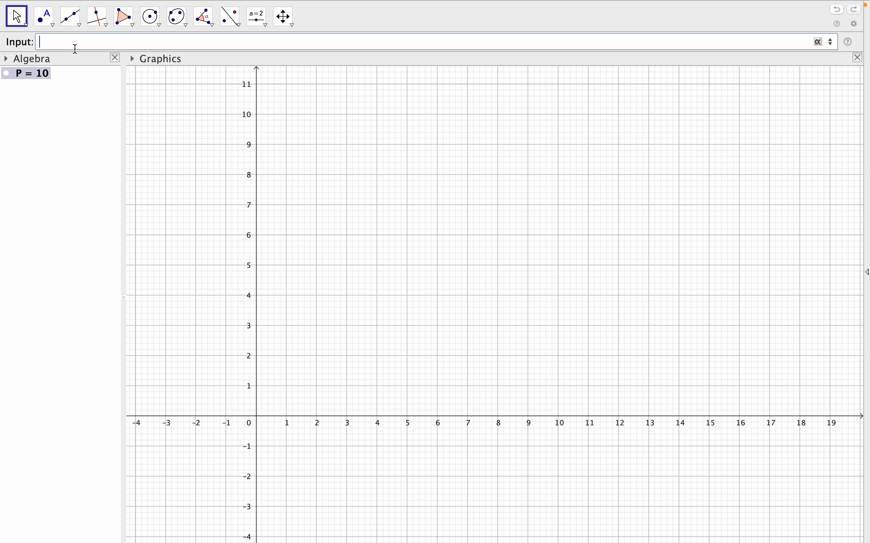
text(F=0.6)
key(Return)
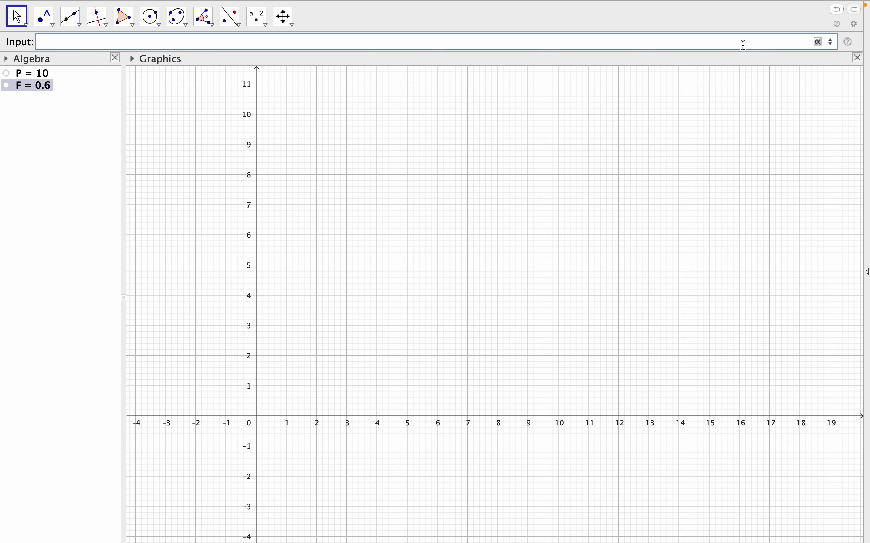
Define the phase angle ϕ=acos(F) from the power factor.
click(818, 43)
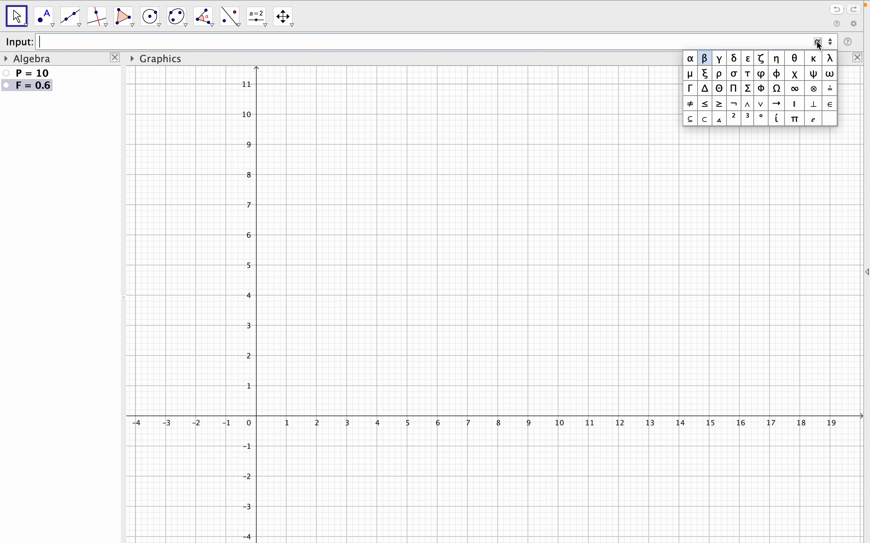
click(777, 74)
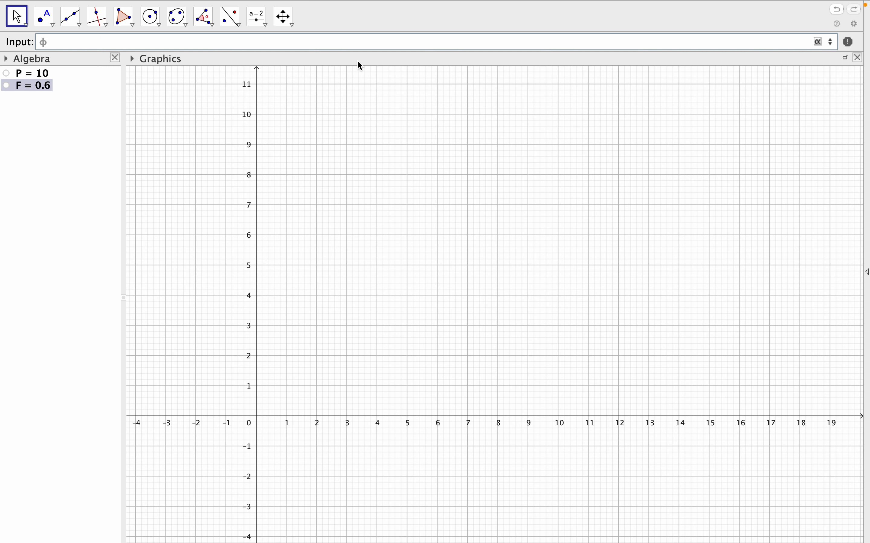
text(=)
text(acos)
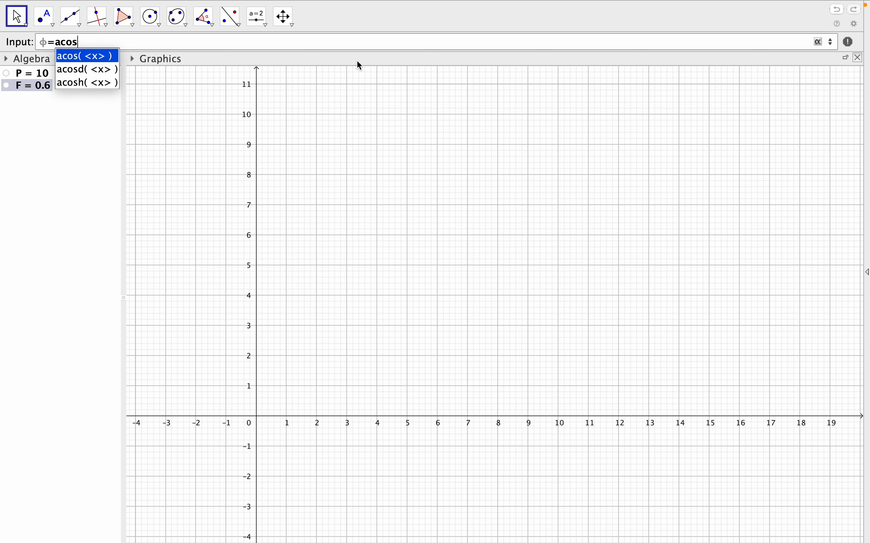
click(102, 57)
drag(105, 42, 86, 42)
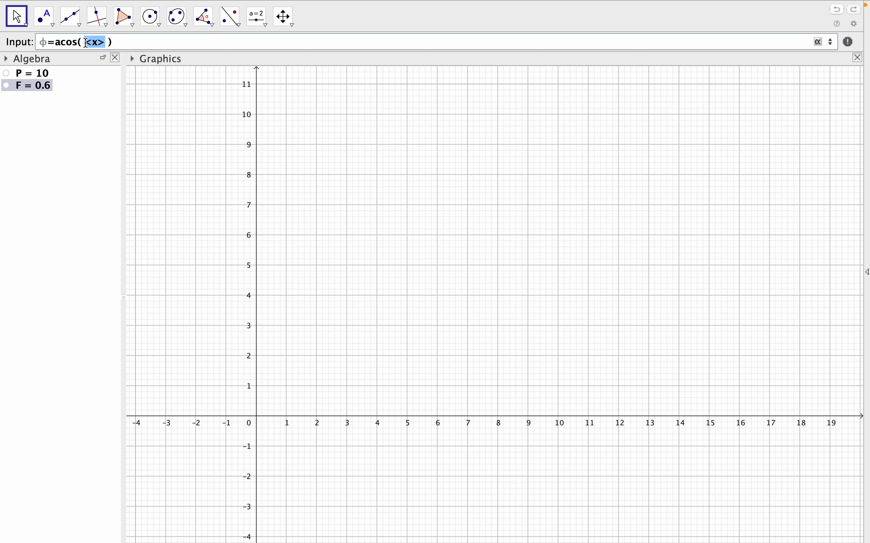
key(BackSpace)
text(F)
key(Return)
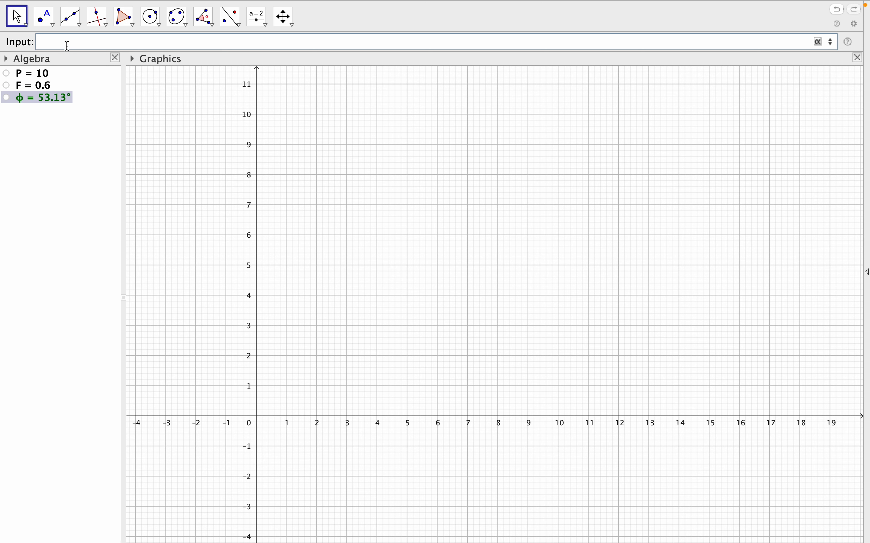
Define the supply voltage V=400.
text(V=400)
key(Return)
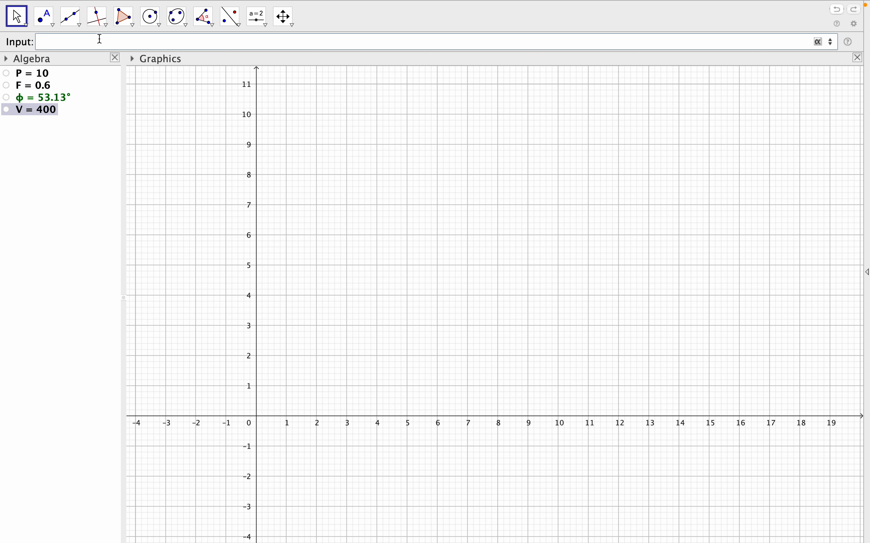
Define the current I=P/(V cos(ϕ)) from the real power, voltage and phase angle.
text(I=P/(V cos( <x>)
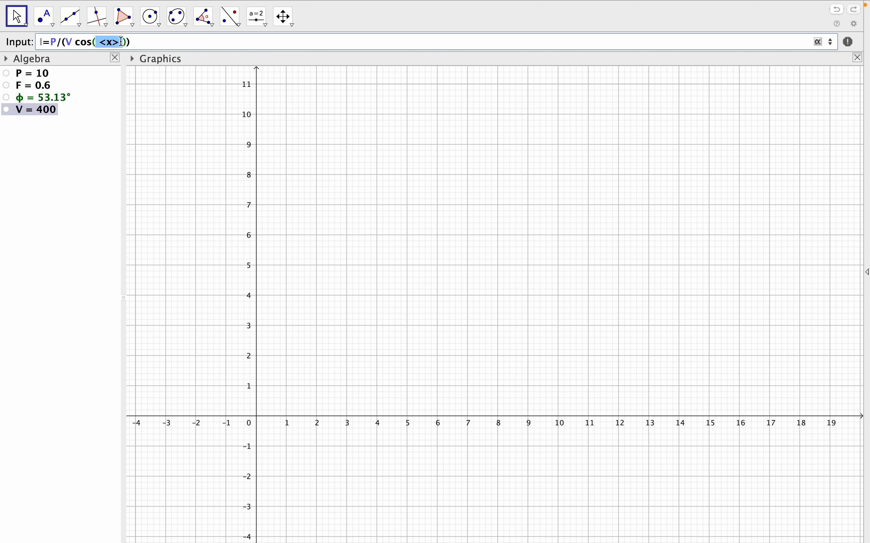
click(818, 42)
click(780, 75)
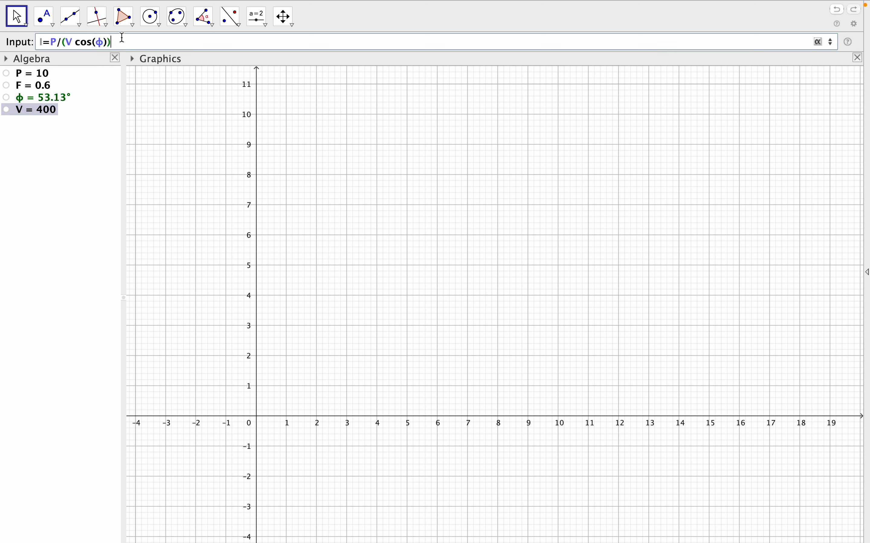
key(Return)
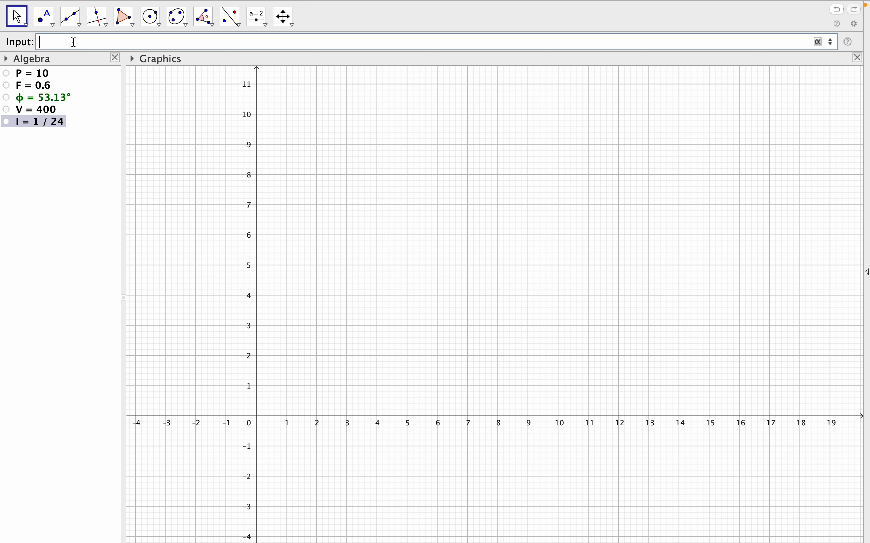
Define the reactive power R=V I sin(ϕ) from the voltage, current and phase angle.
text(R=)
text(V I sin)
click(102, 58)
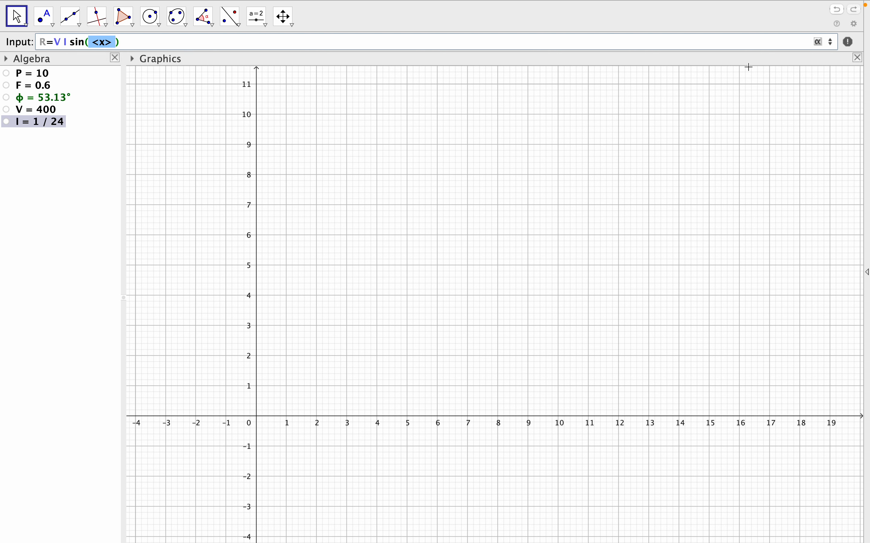
click(820, 48)
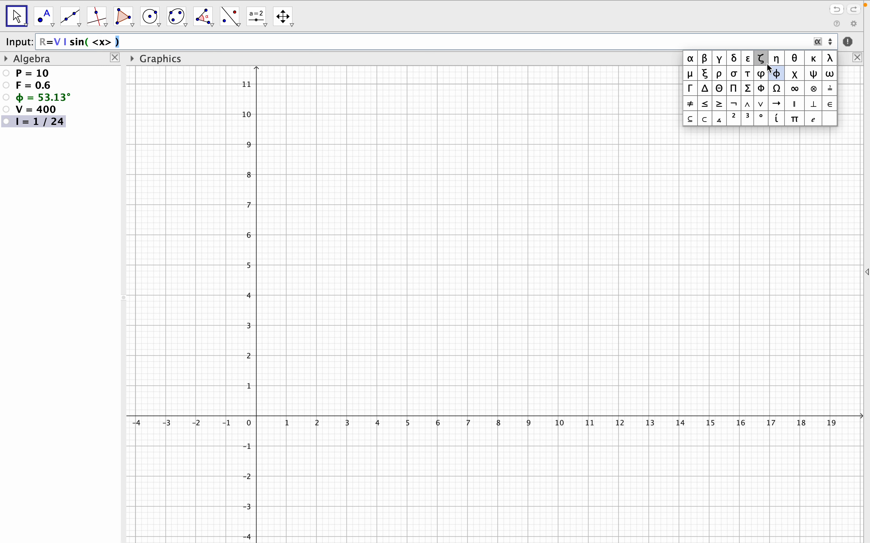
click(776, 76)
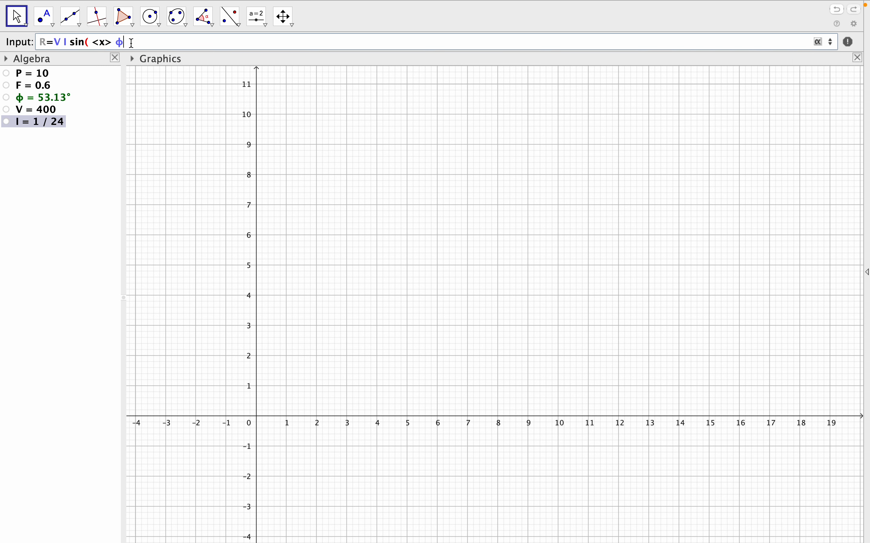
click(111, 44)
key(BackSpace)
key(BackSpace)
key(BackSpace)
key(BackSpace)
text())
key(Return)
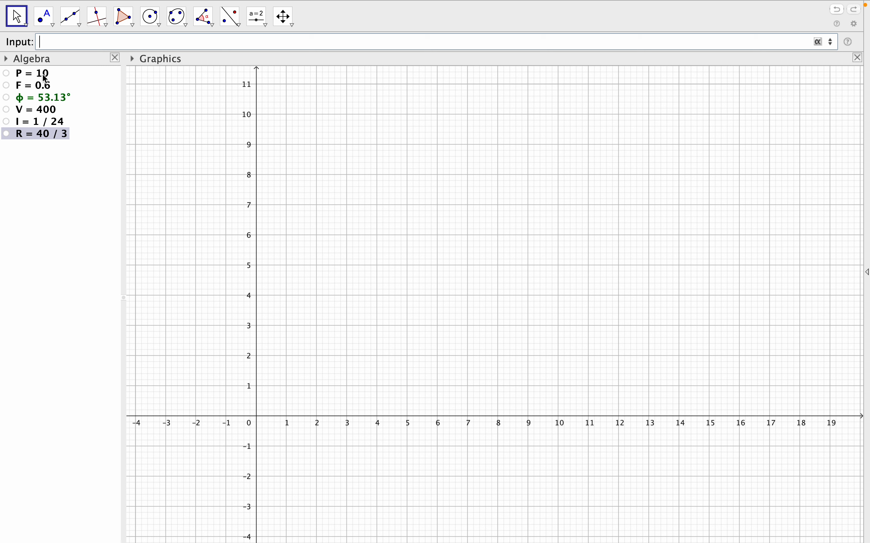
Define the complex power S=P+R ί from the real and reactive power.
mouse_move(41, 140)
text(S)
text(-)
text(R)
text(i)
key(Return)
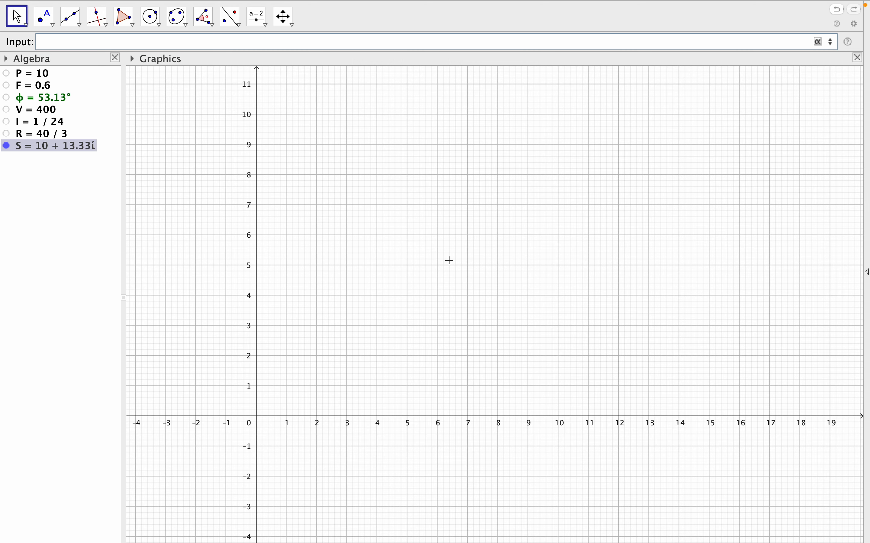
Label complex number S with Name & Value and colour it dark red, 153, 0, 51 (#990033).
scroll(450, 260, down, 4)
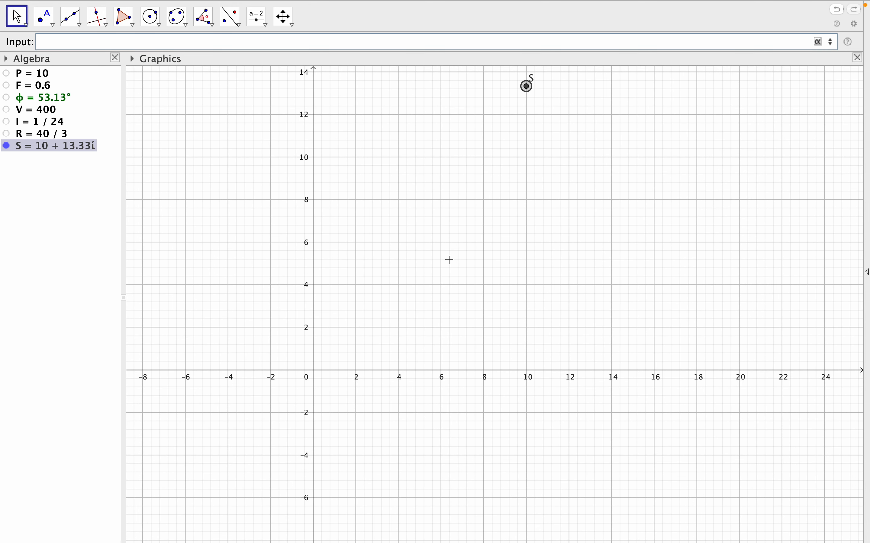
scroll(450, 261, down, 2)
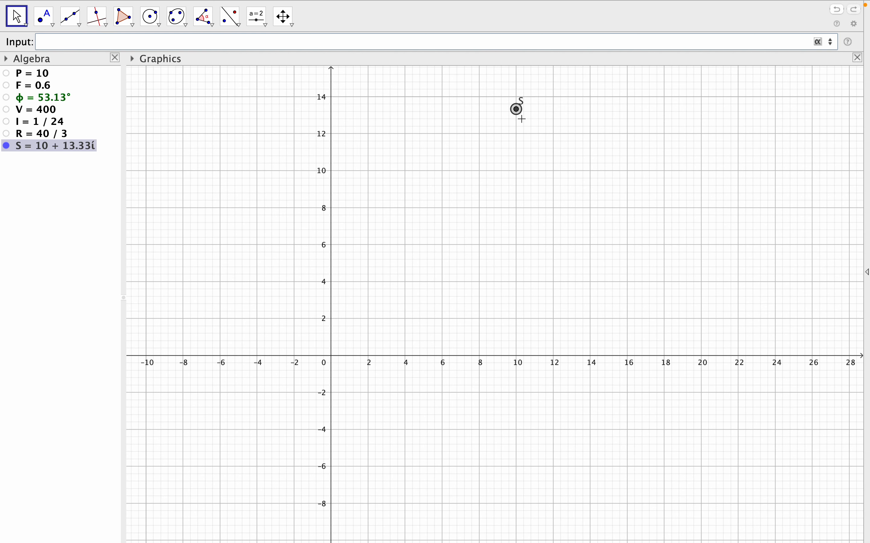
mouse_move(518, 113)
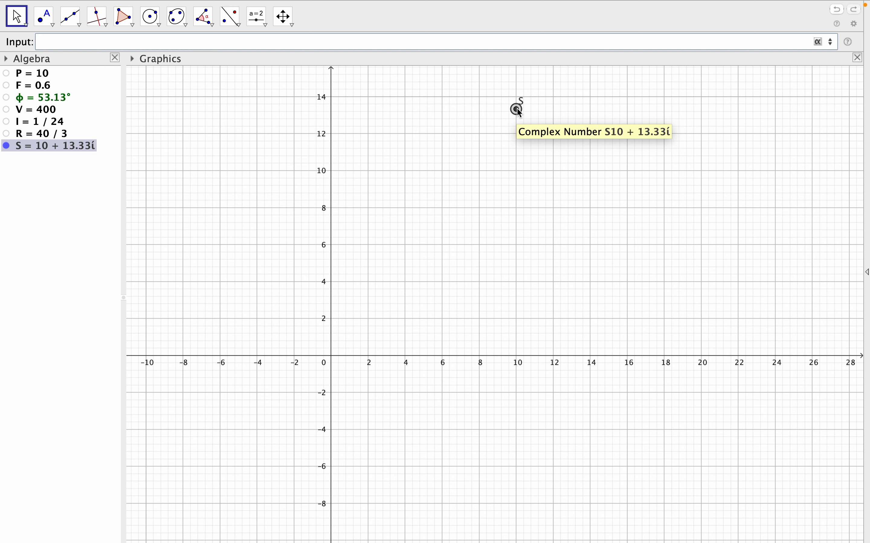
right_click(518, 110)
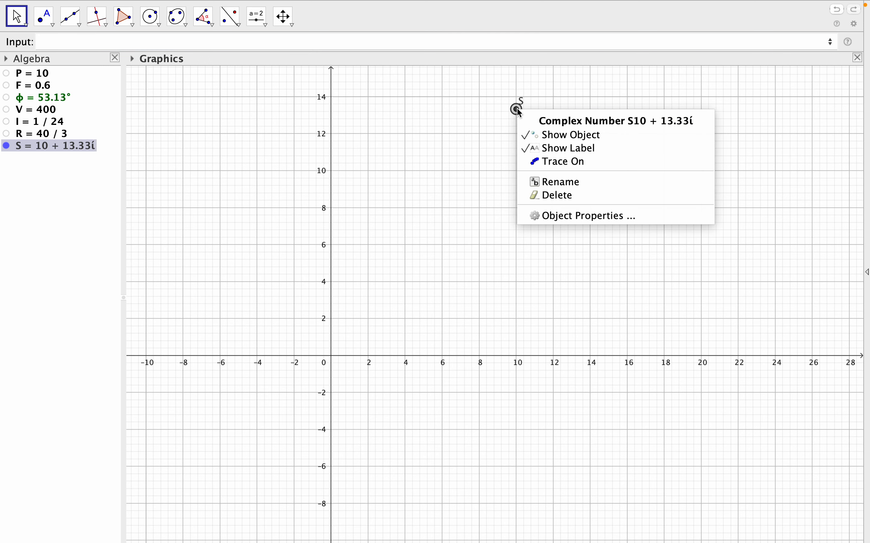
click(567, 216)
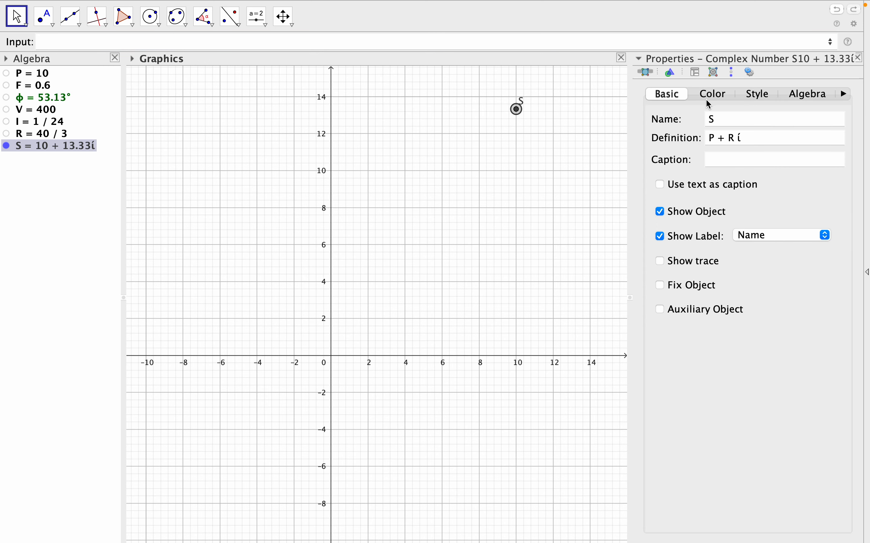
click(773, 236)
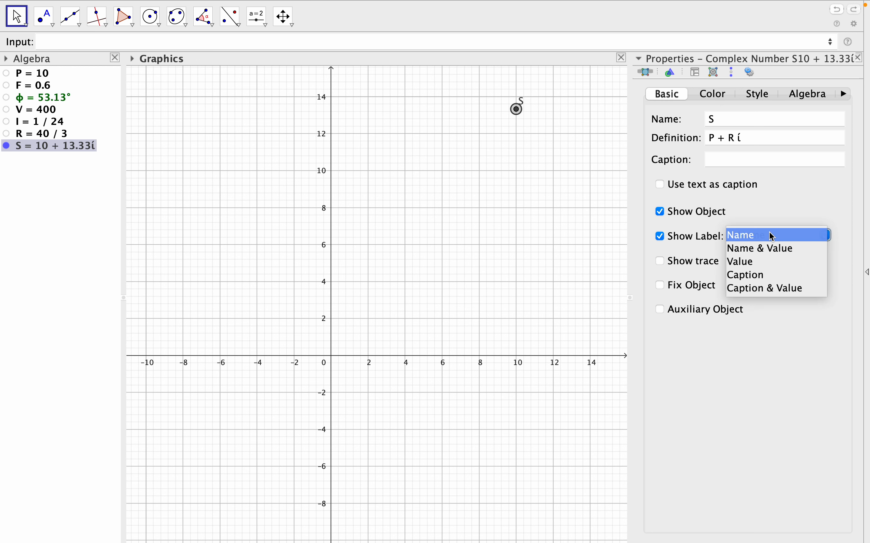
click(769, 253)
click(715, 96)
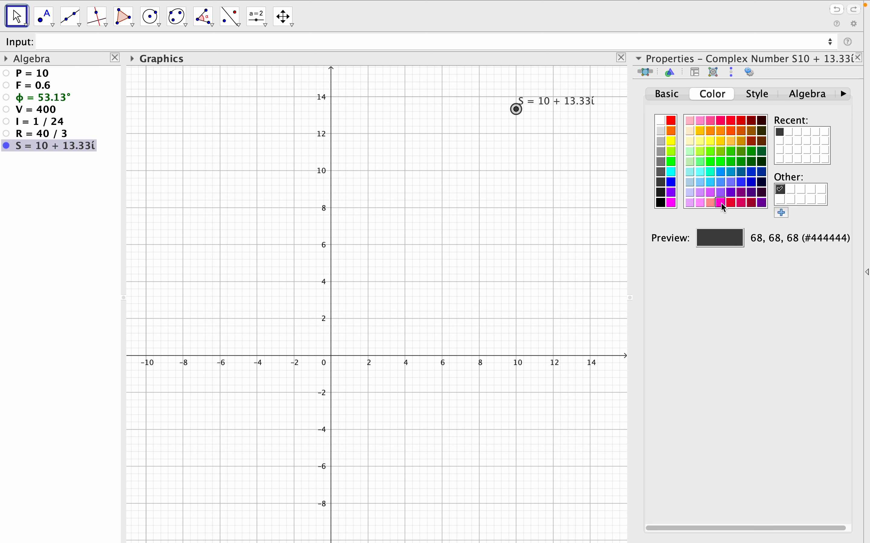
click(752, 203)
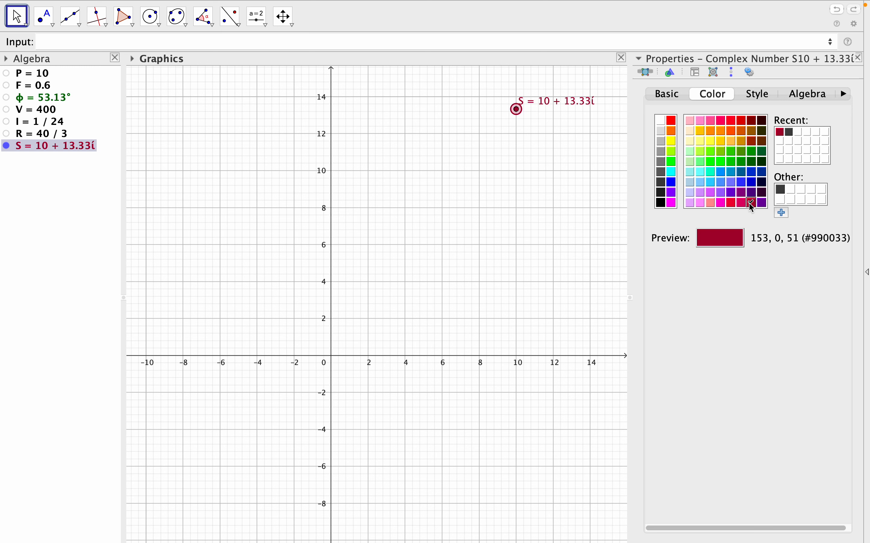
click(859, 58)
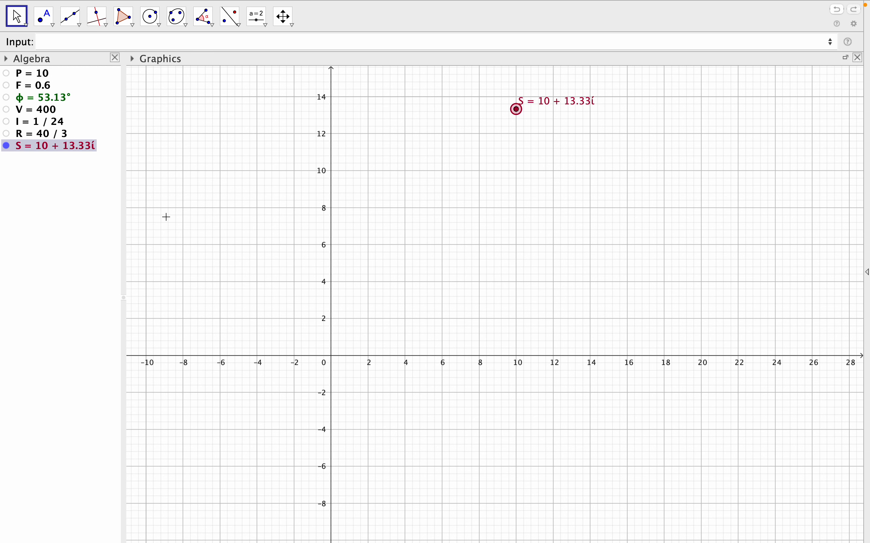
Define the point P_1=(real(S),0) on the horizontal axis.
click(60, 42)
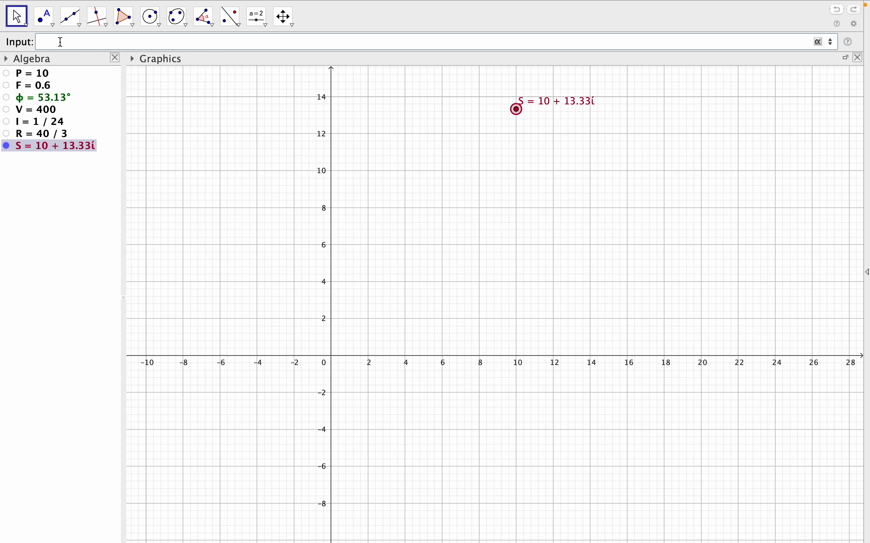
text(P-)
text(_)
text(1=)
text(()
text(real)
click(93, 57)
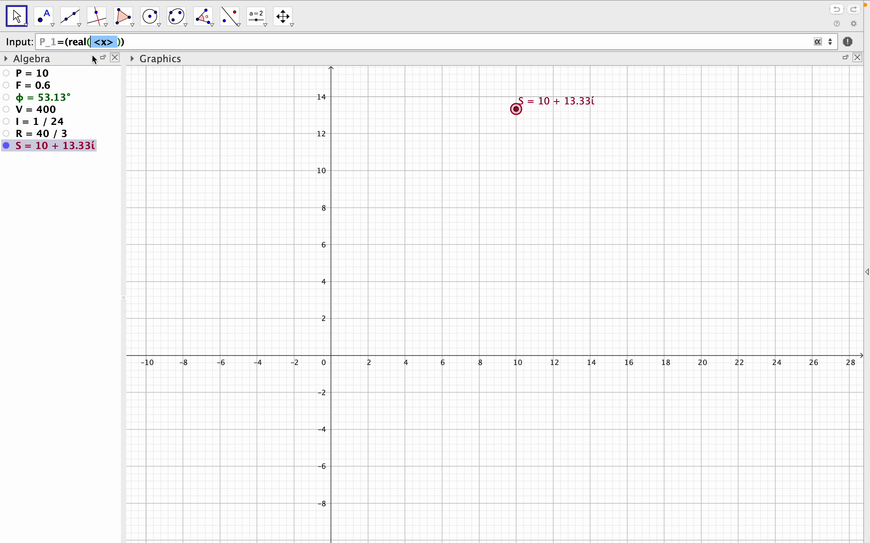
text(S)
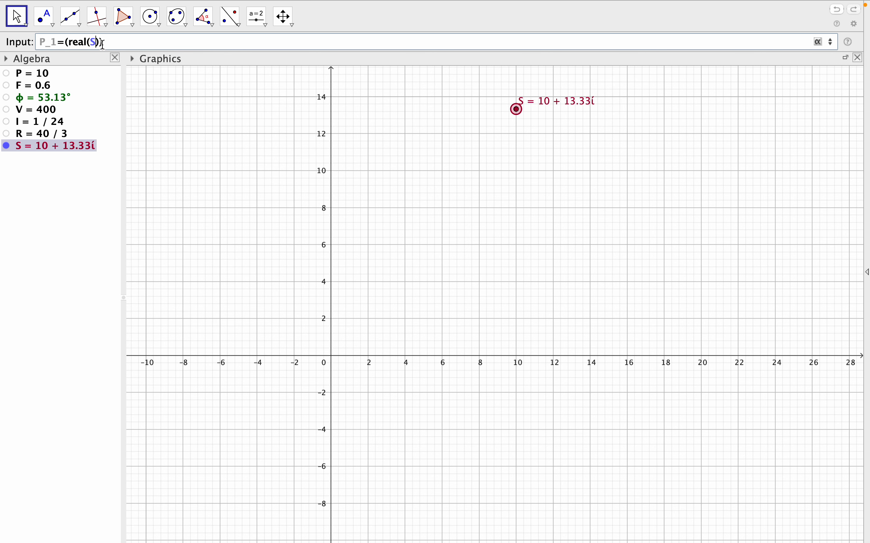
key(Right)
text(,0)
key(Right)
key(Return)
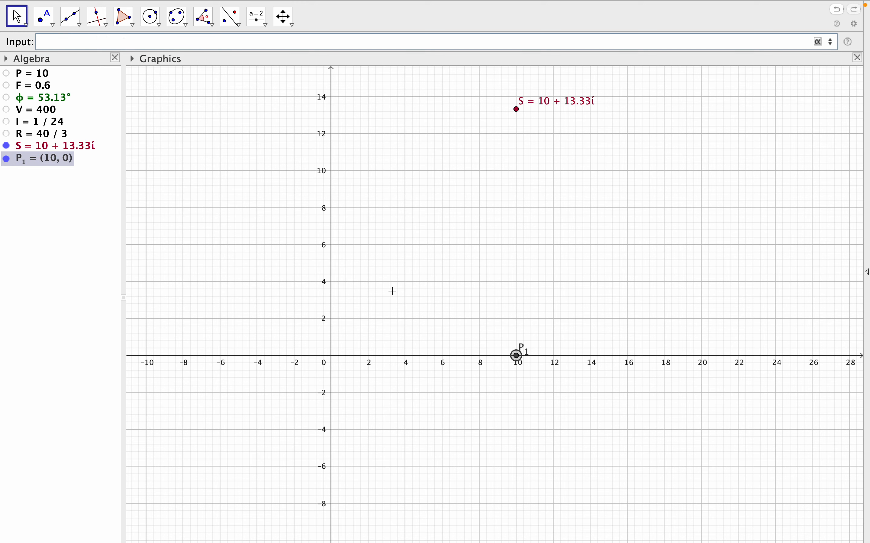
Colour point P_1 blue (51, 51, 255) and set its label to Name & Value.
right_click(518, 357)
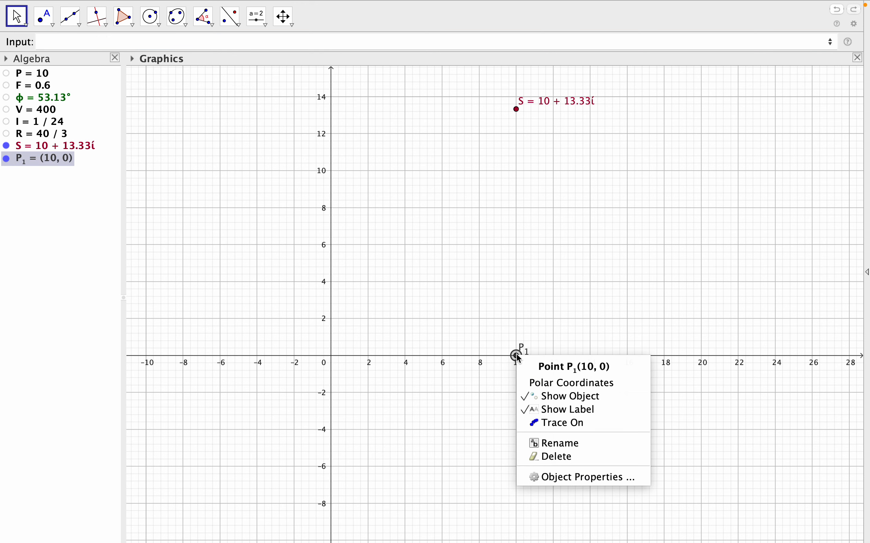
click(564, 475)
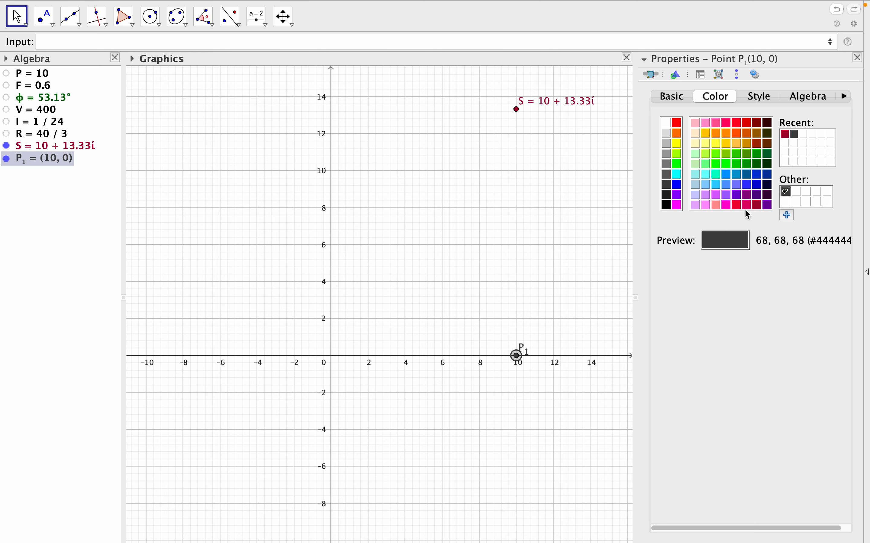
click(750, 185)
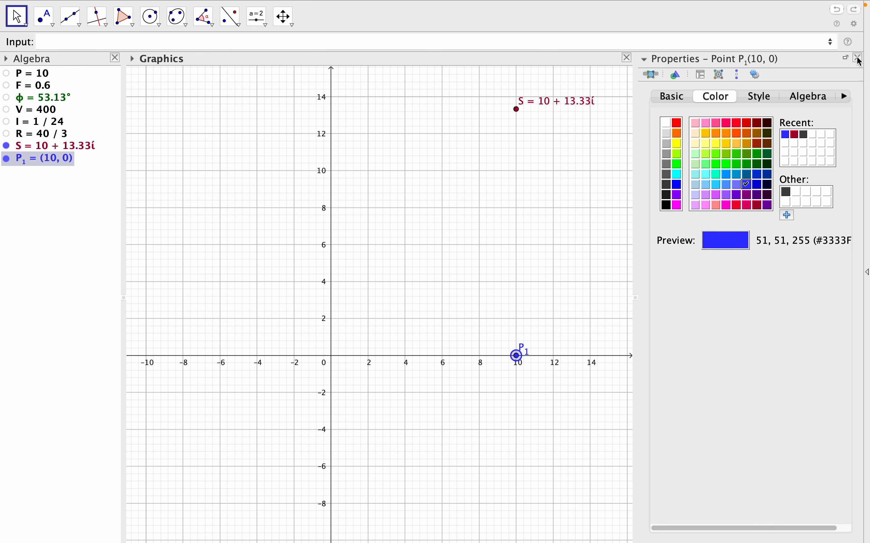
click(673, 96)
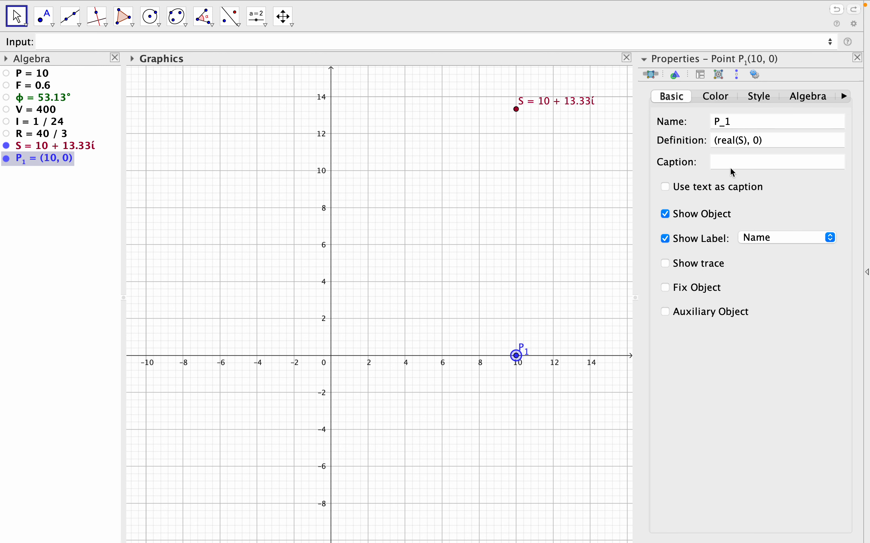
click(792, 239)
click(789, 252)
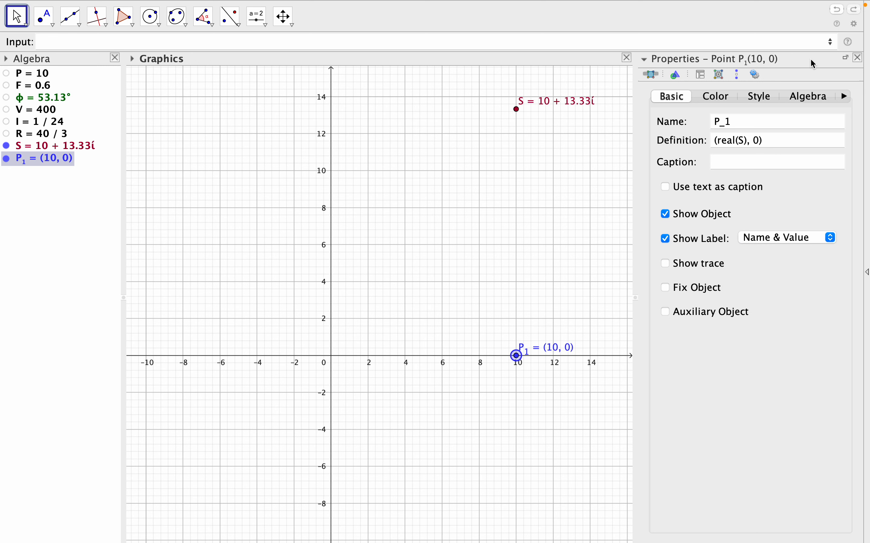
click(858, 57)
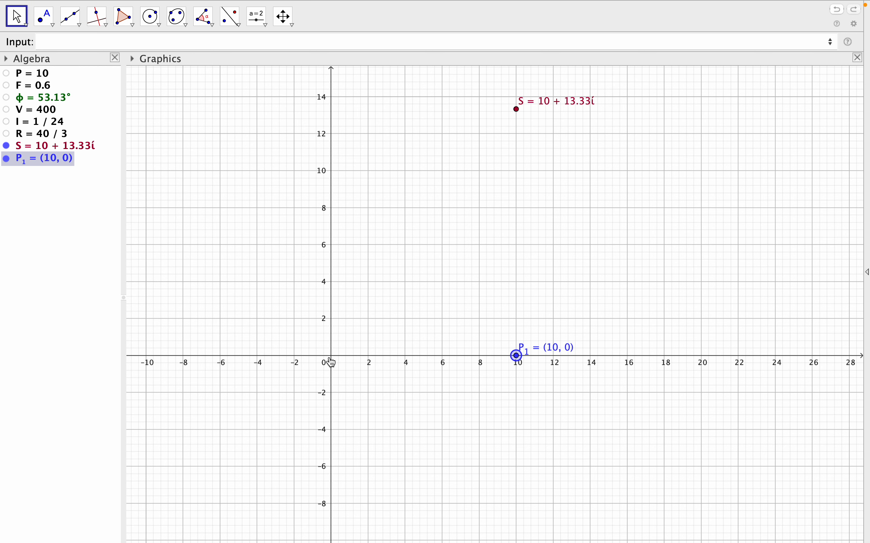
Define the origin point O=(0,0) and move its label to the upper left of the point.
click(90, 42)
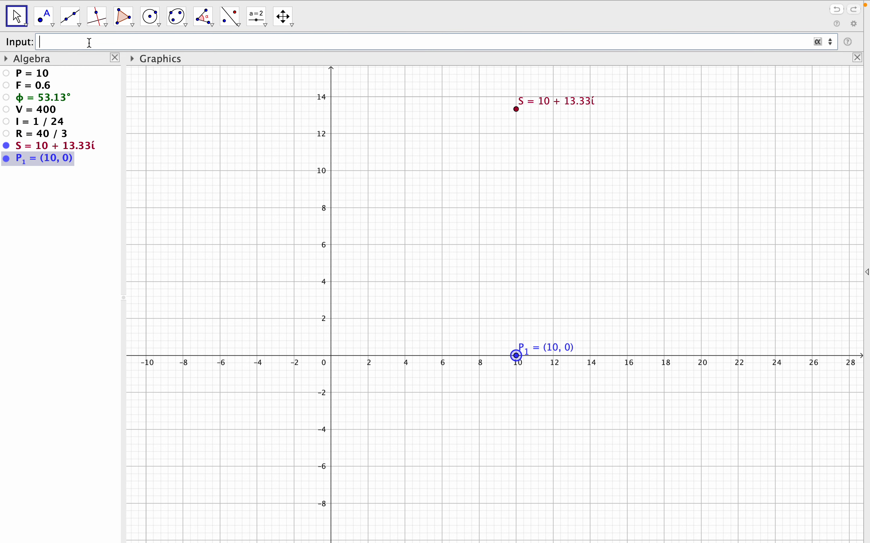
text(O=(0,0)
key(Return)
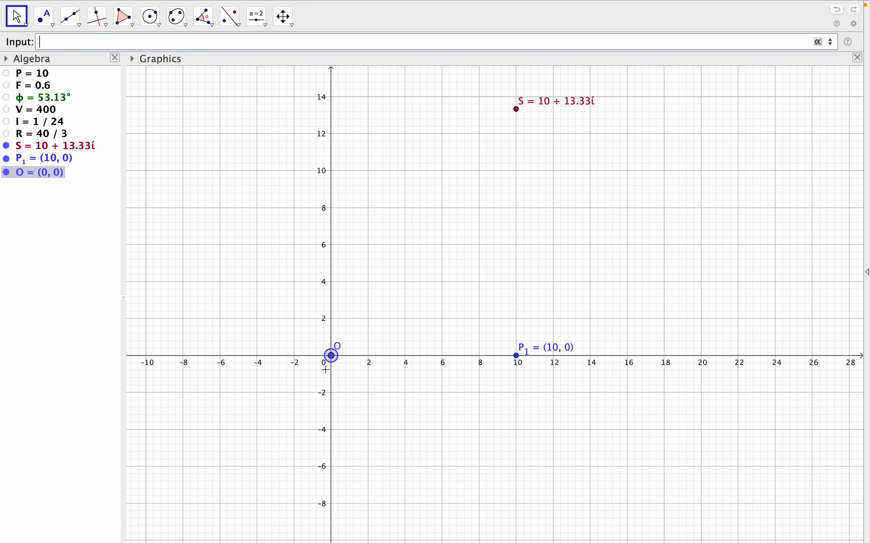
drag(338, 346, 309, 347)
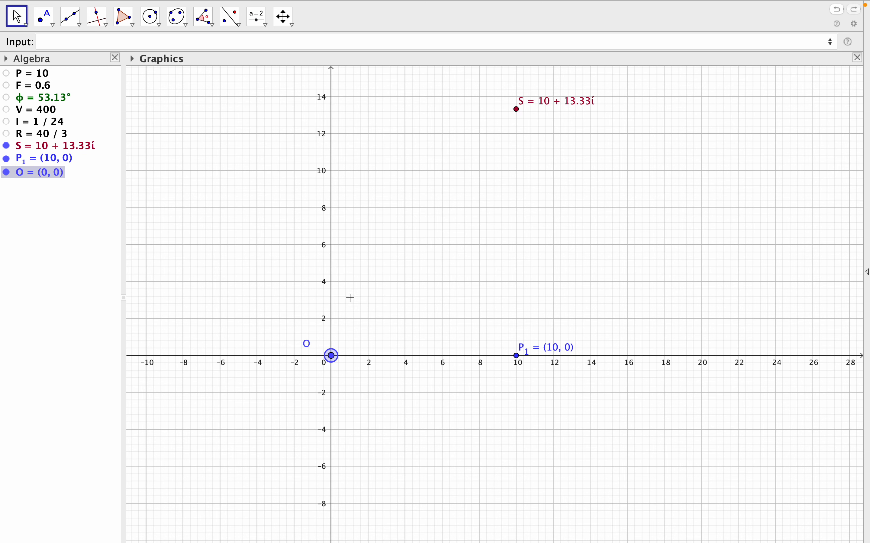
Create the segment from O to S, named ApparentPower.
click(128, 42)
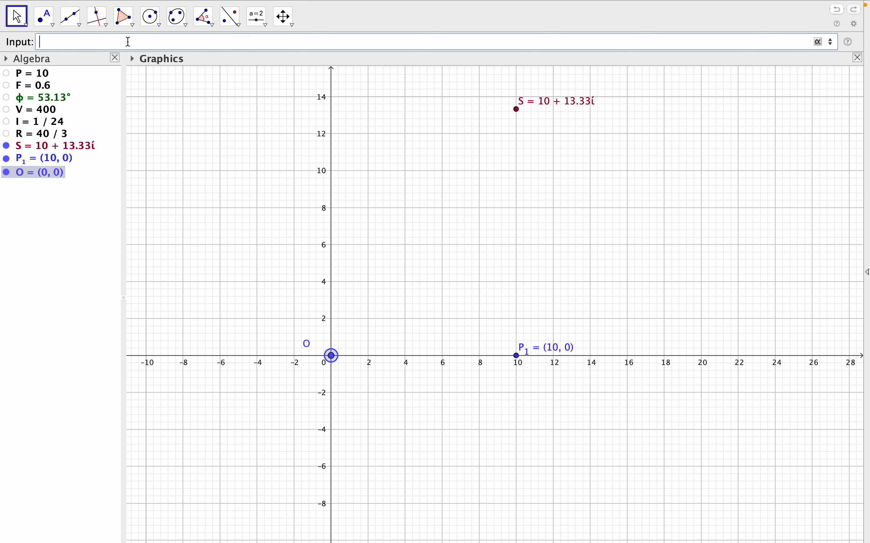
text(ApparentPower)
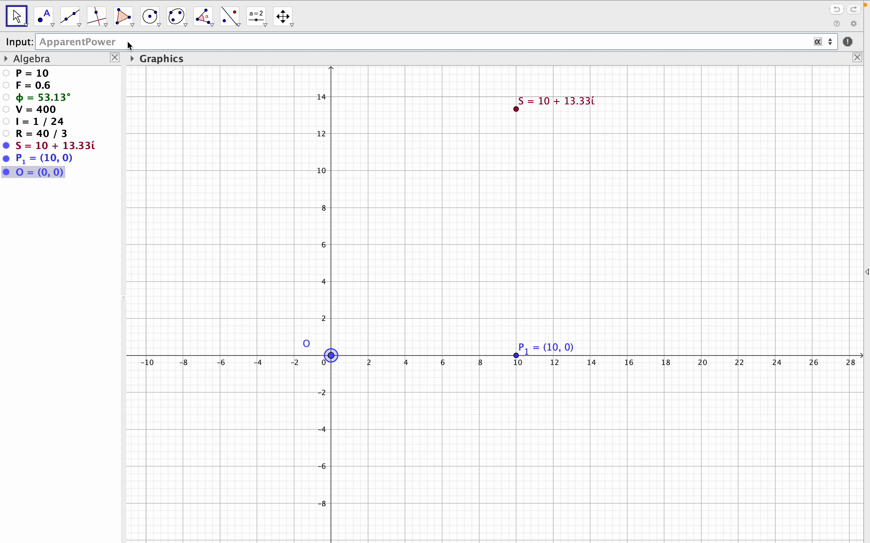
text(=seg)
click(182, 58)
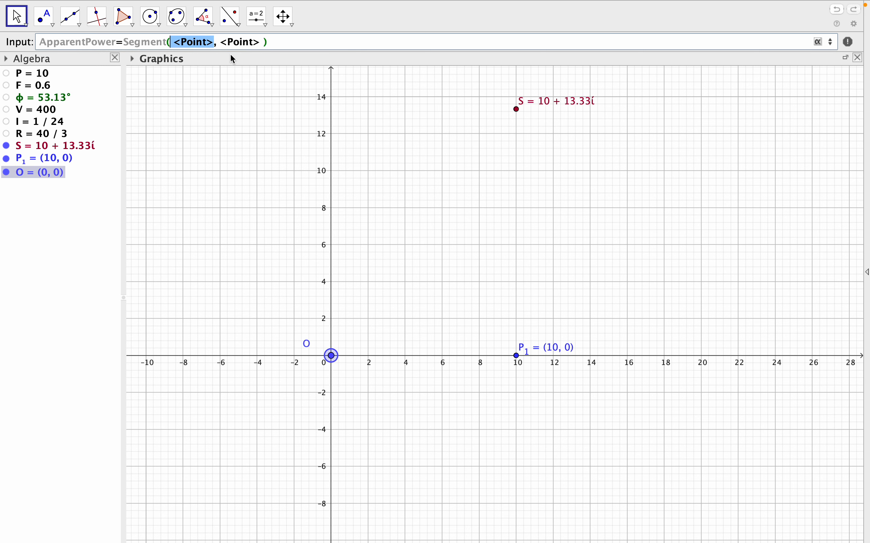
drag(214, 43, 176, 43)
text(O)
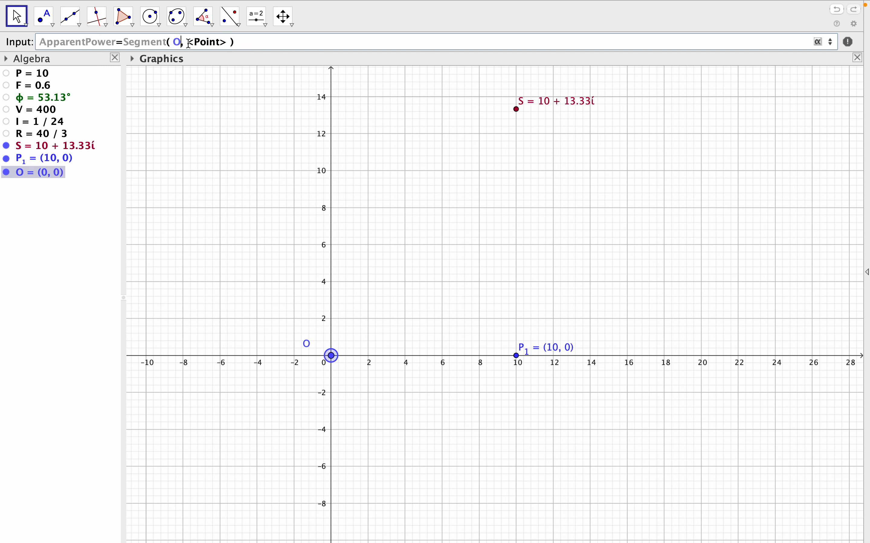
drag(186, 43, 227, 42)
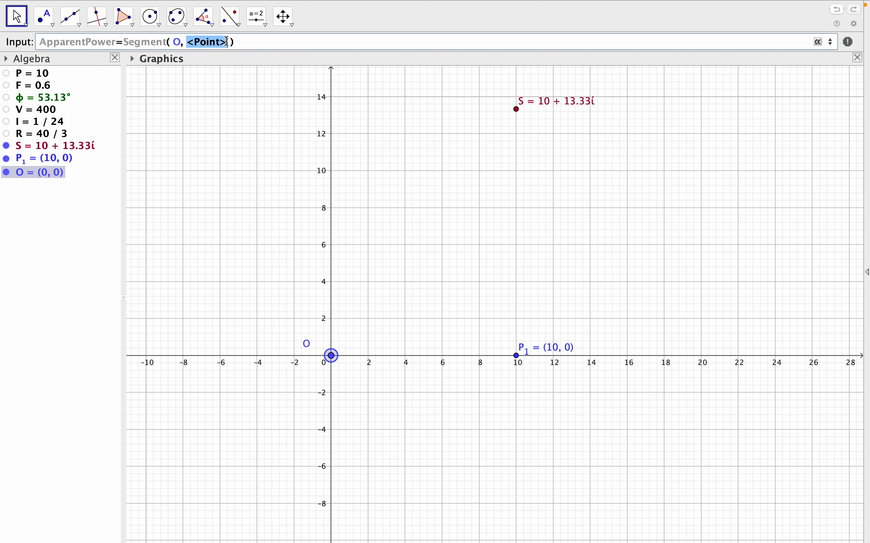
text(S)
key(Return)
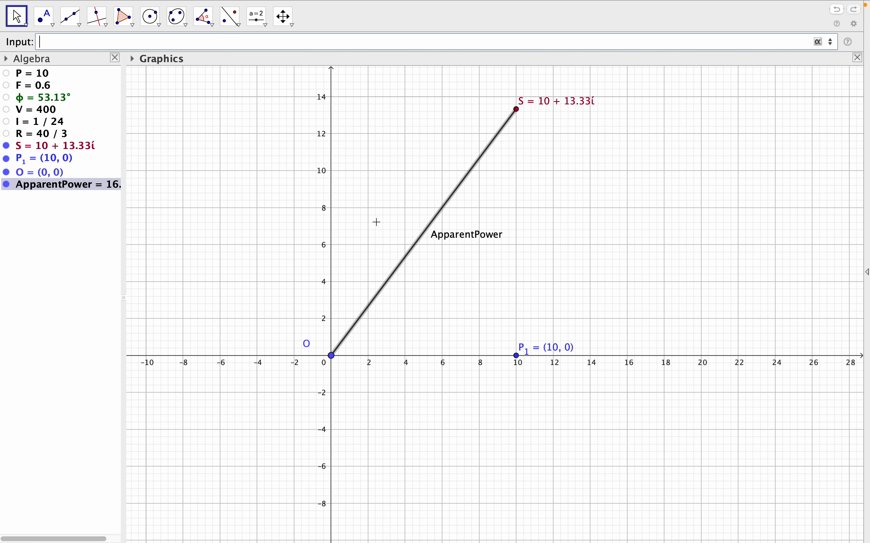
Move the ApparentPower label up and to the left across its segment and set it to show Name & Value.
drag(448, 239, 423, 225)
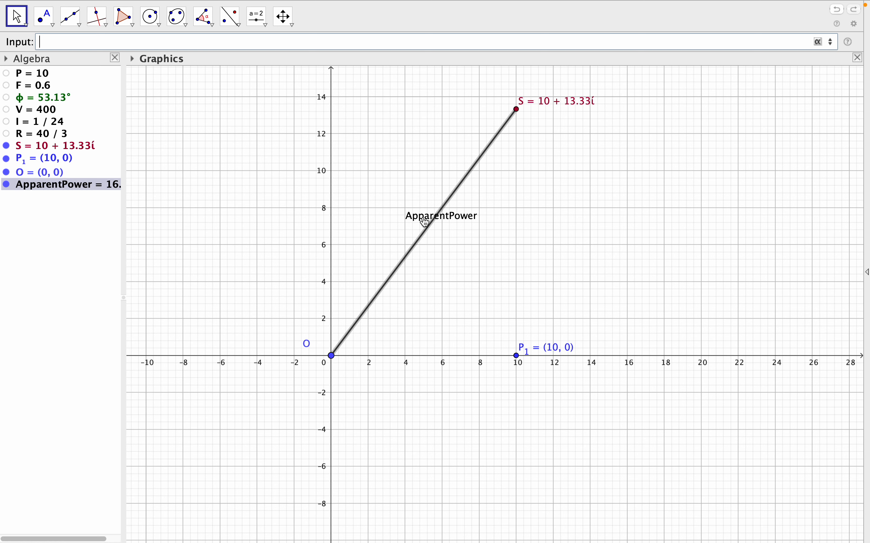
right_click(424, 231)
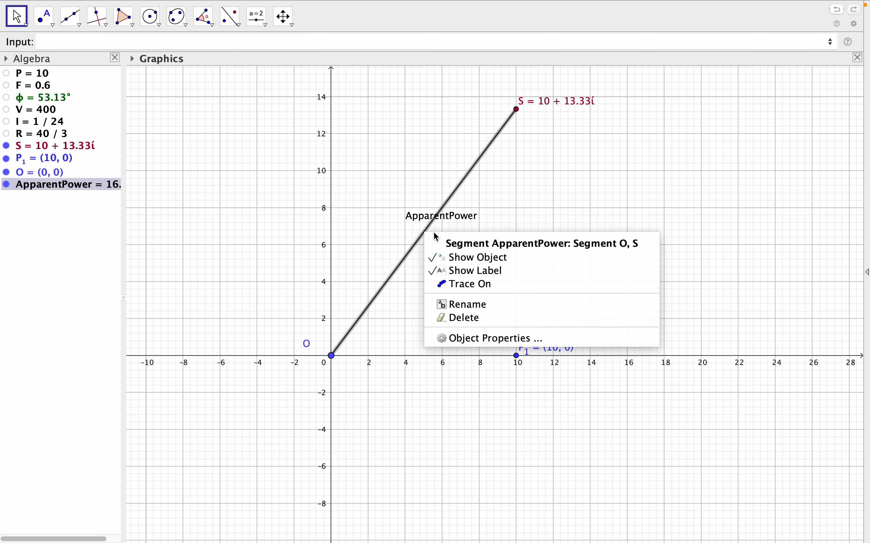
click(493, 339)
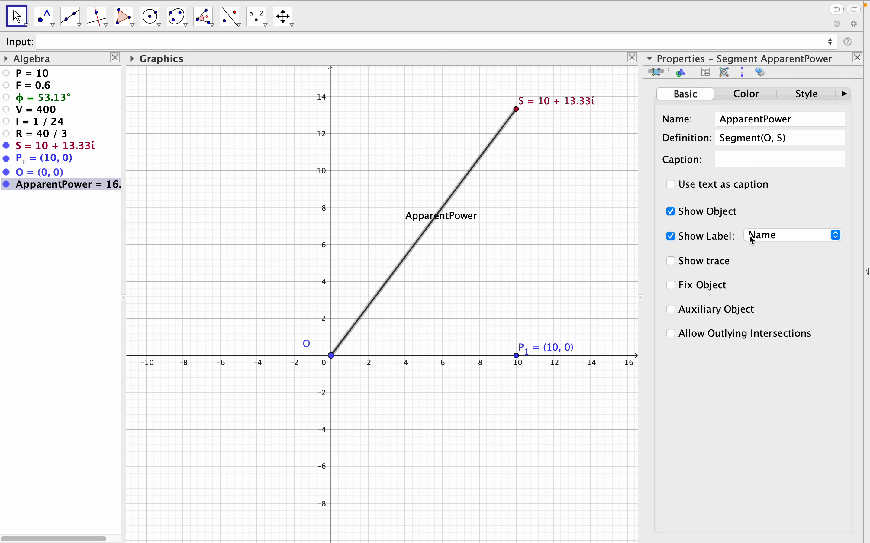
click(773, 239)
click(771, 247)
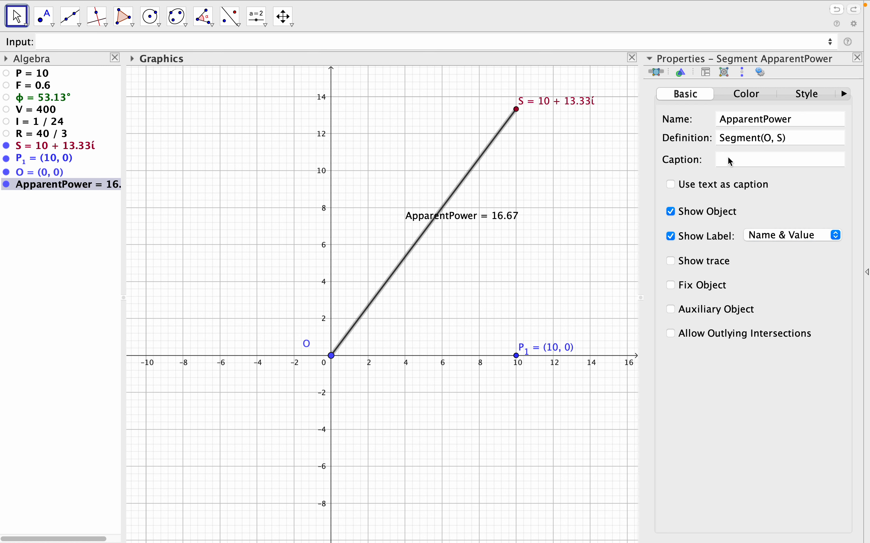
Colour the ApparentPower segment Crimson and close its properties.
click(752, 93)
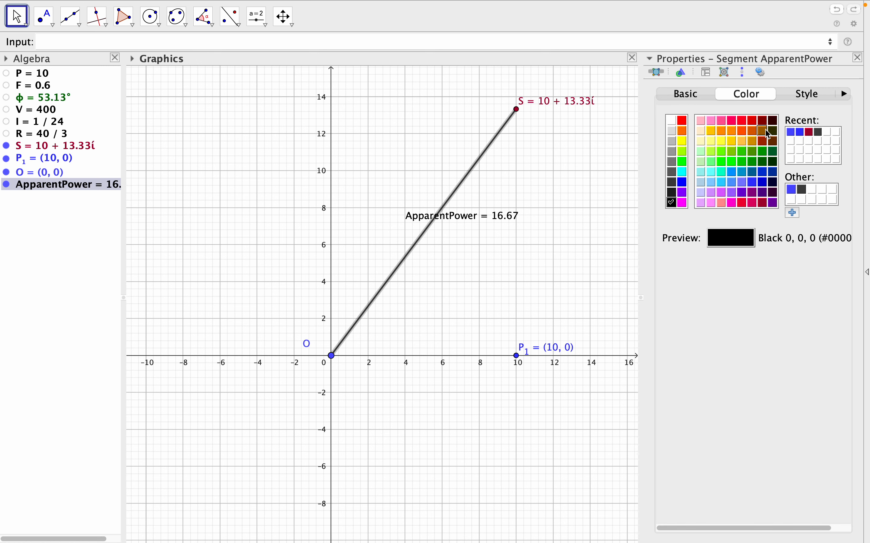
click(743, 202)
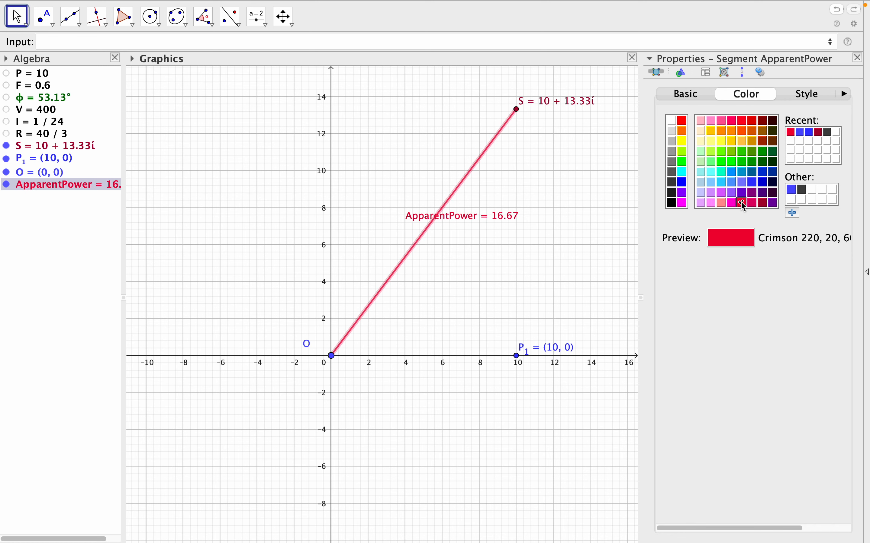
click(858, 58)
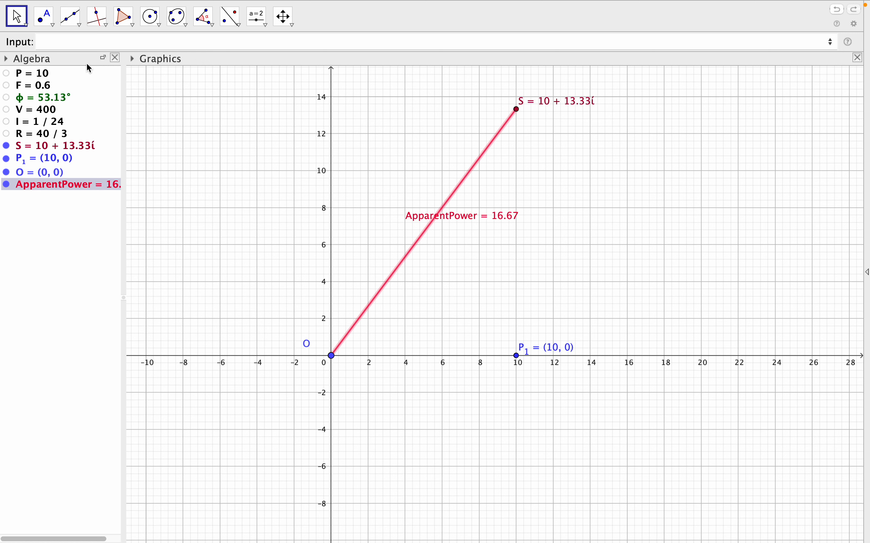
Create the segment from O to P_1, named ActivePower.
click(79, 42)
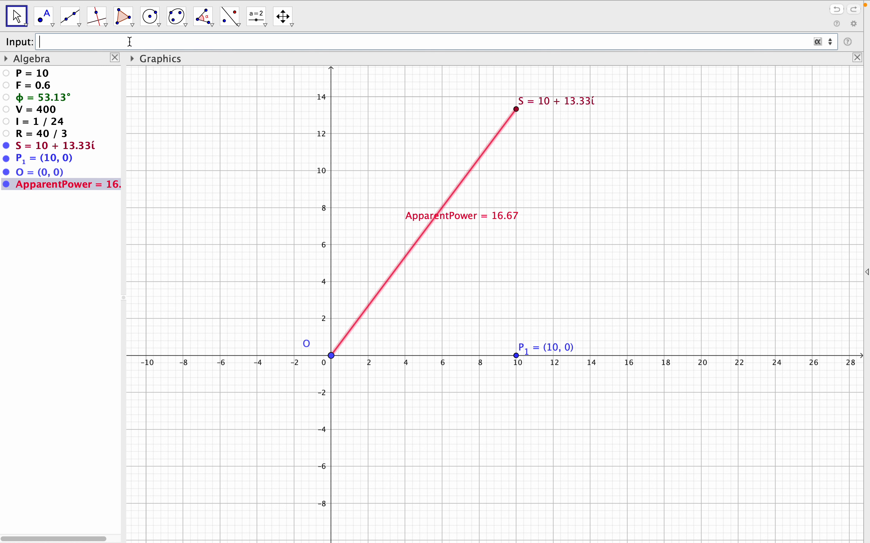
text(Active)
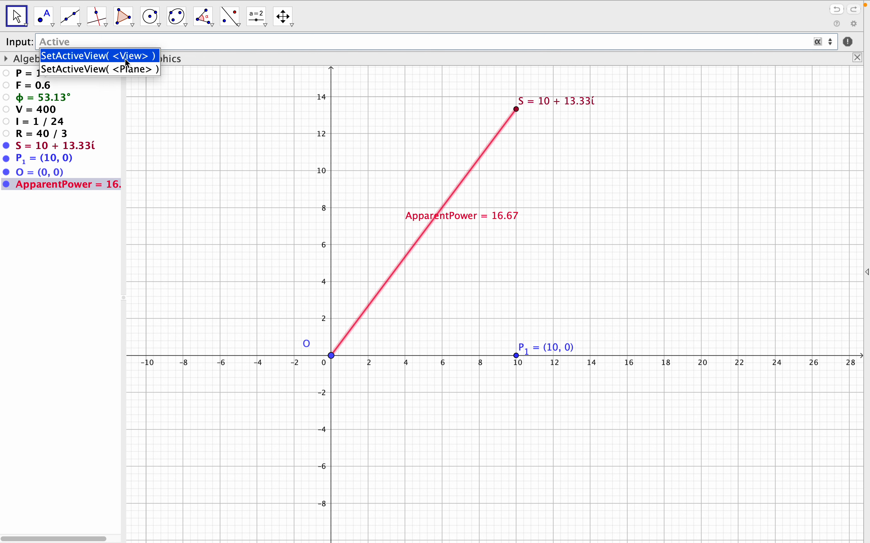
text(Power=s)
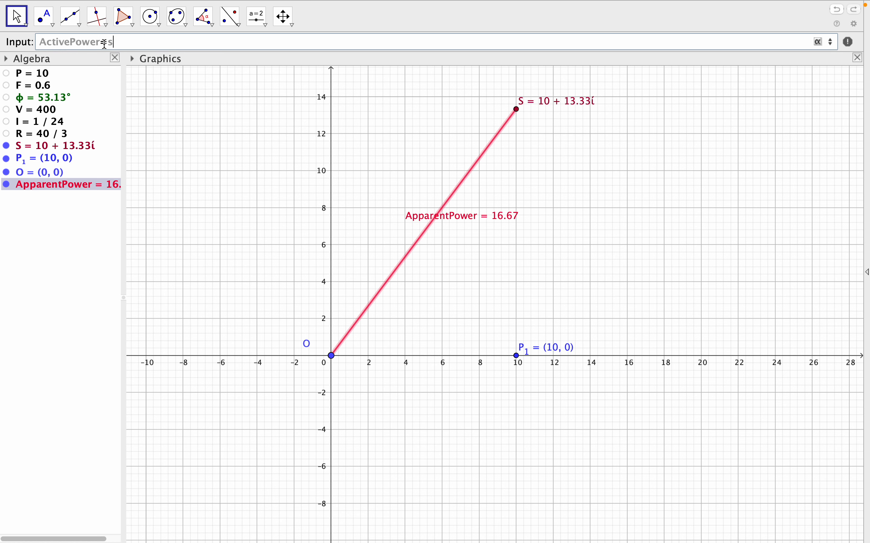
text(eg)
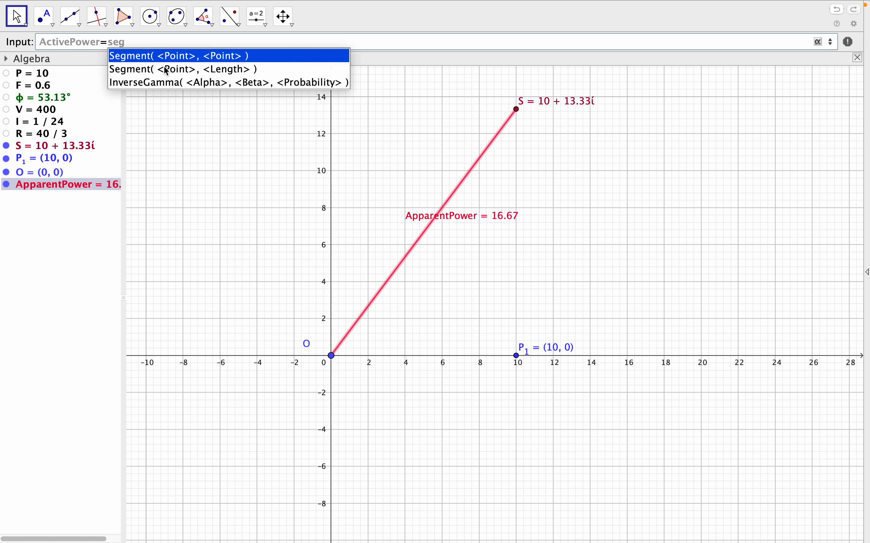
click(173, 56)
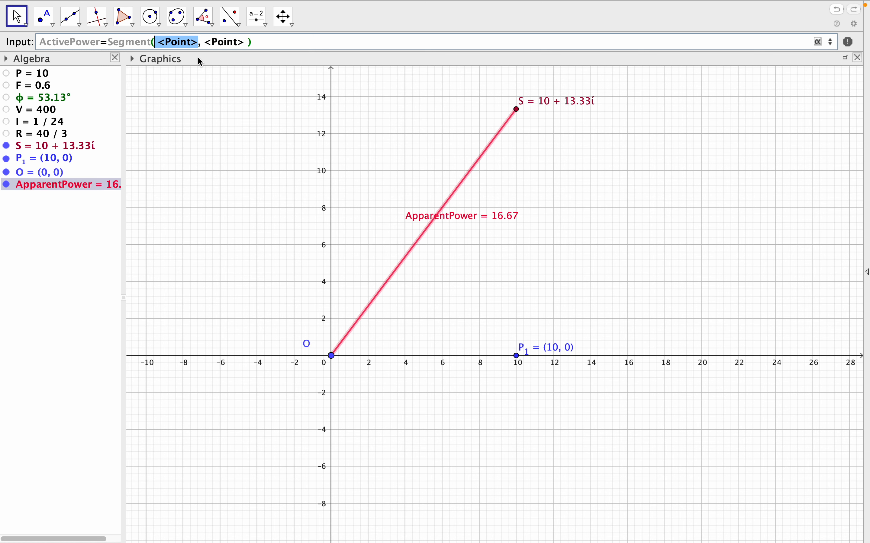
click(199, 42)
drag(199, 42, 161, 42)
text(O)
drag(171, 42, 211, 42)
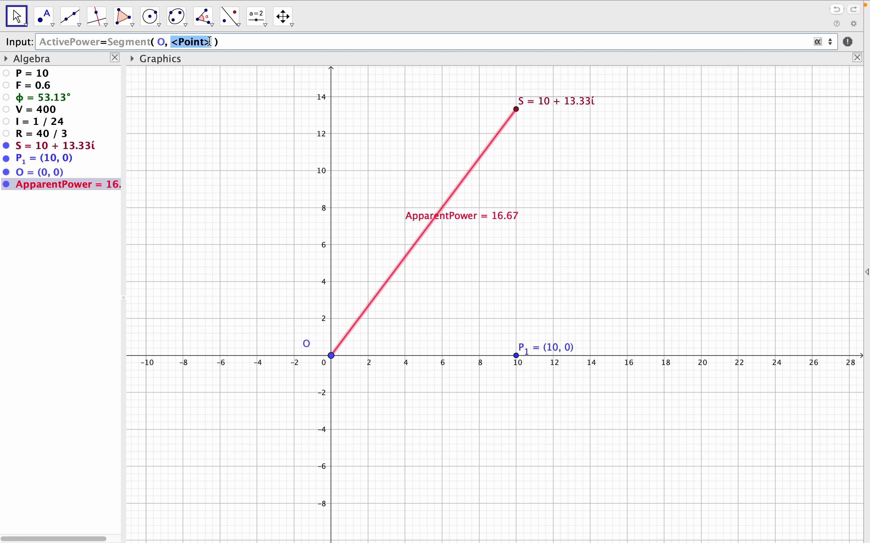
text(P_)
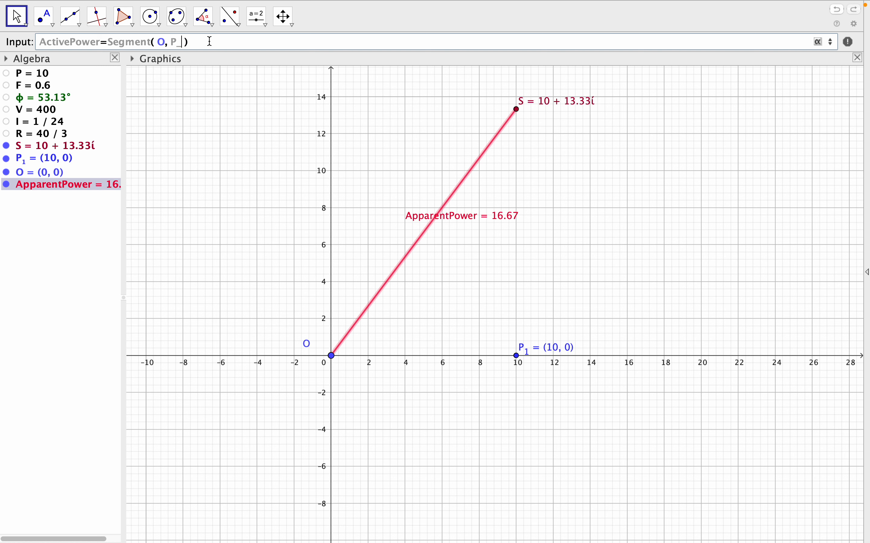
text(1)
key(Return)
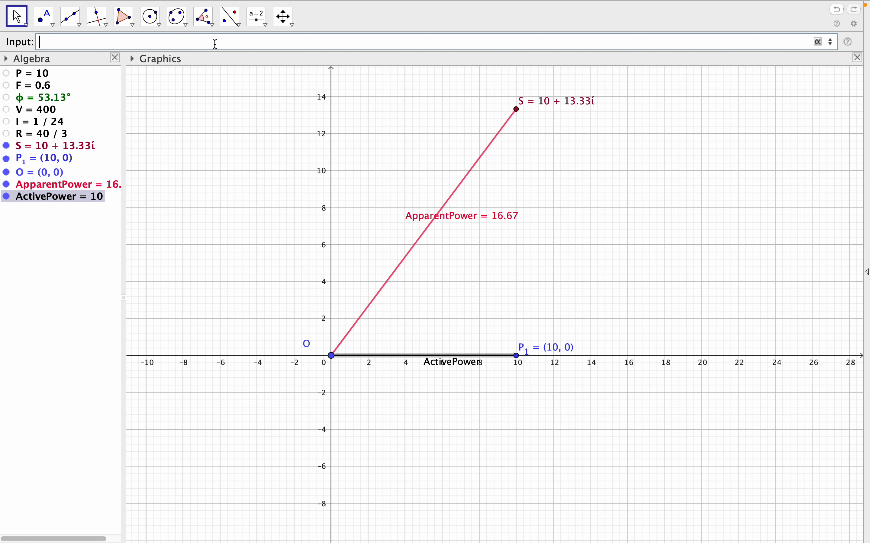
Move the ActivePower label above the horizontal axis and colour the segment green (0, 204, 0).
drag(462, 367, 449, 352)
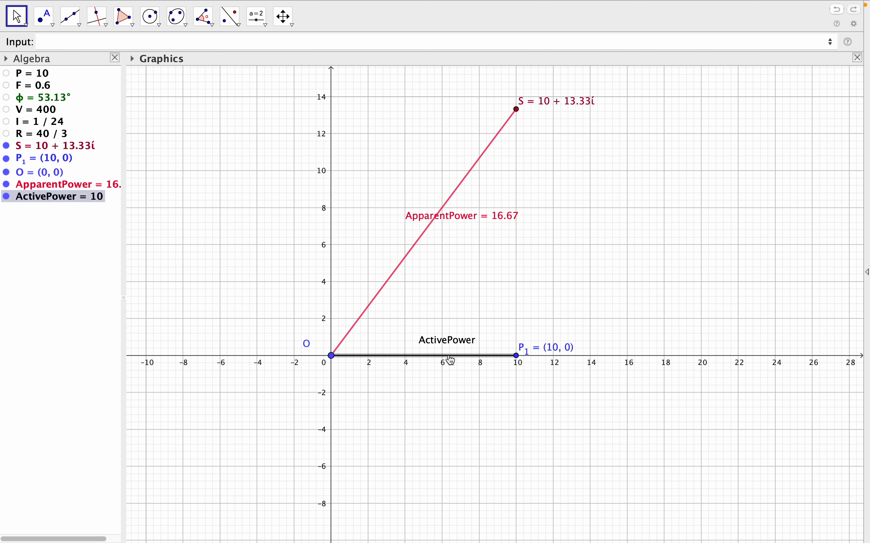
right_click(451, 358)
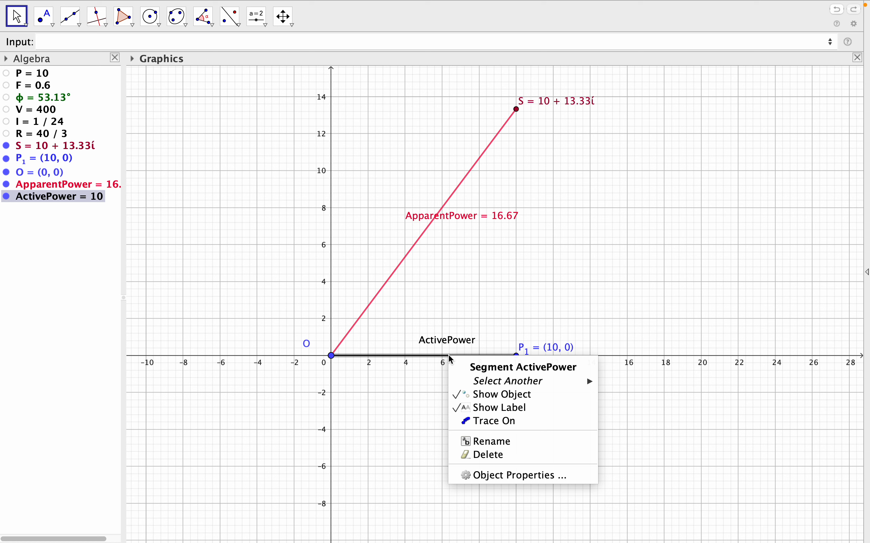
click(518, 478)
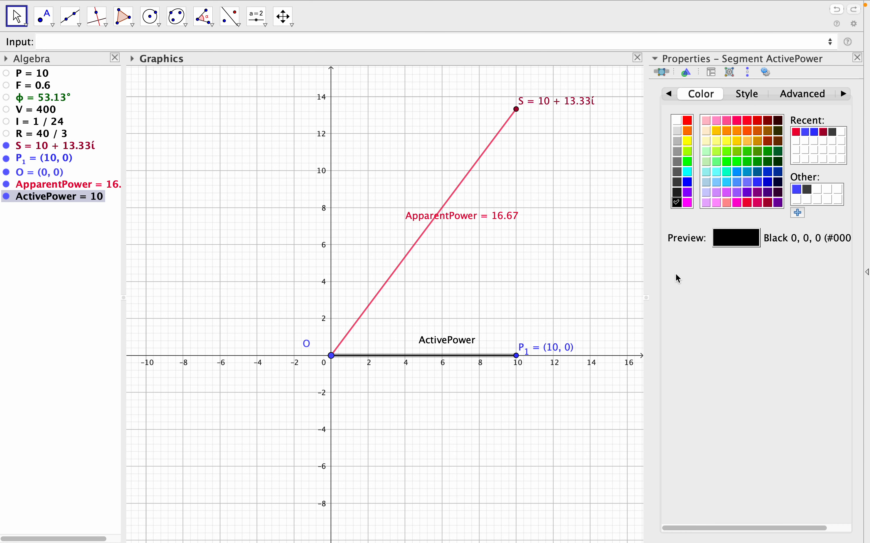
click(688, 121)
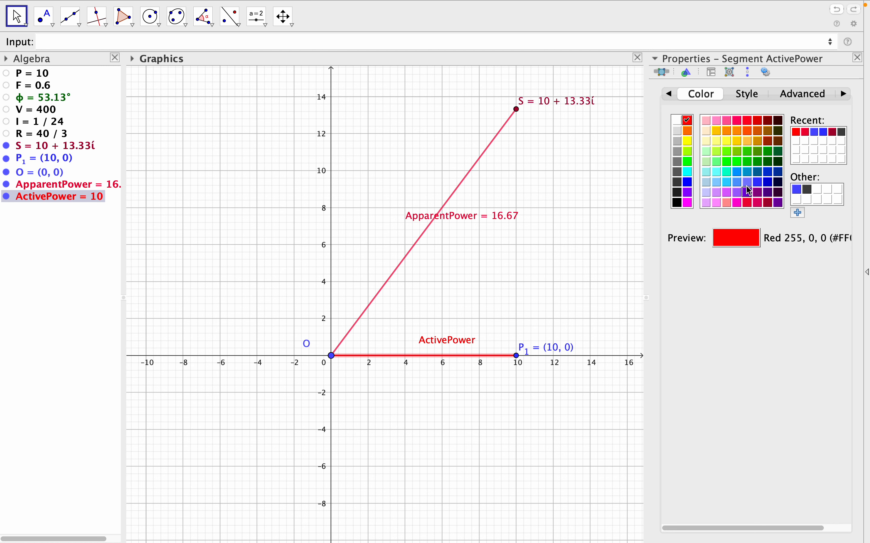
click(749, 171)
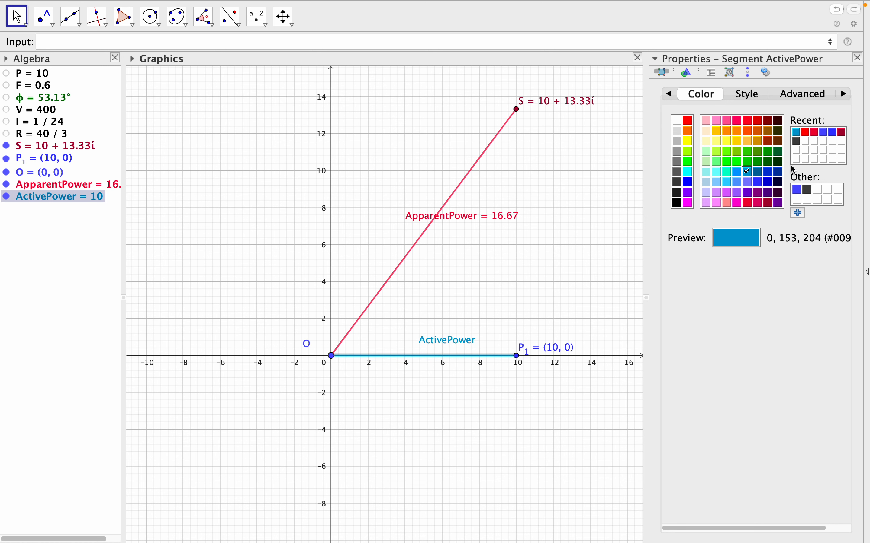
click(749, 162)
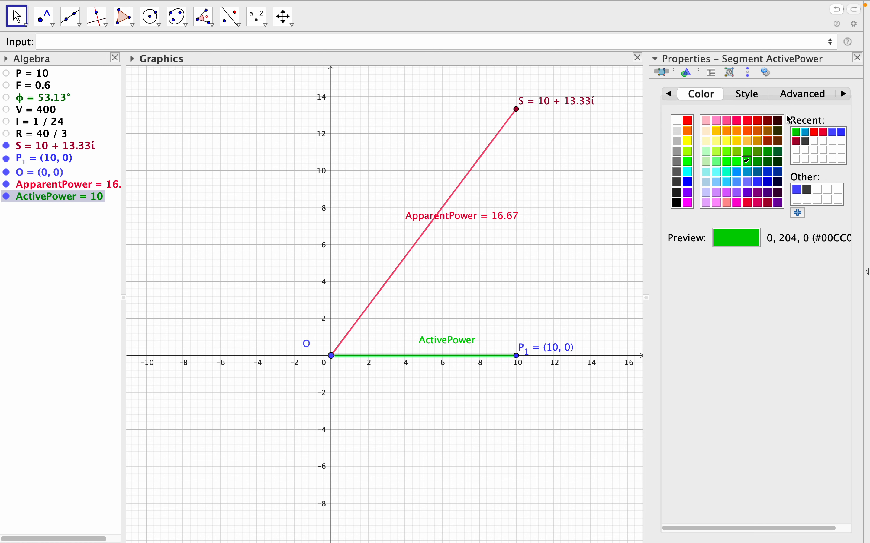
Set the ActivePower segment's label to Name & Value and close its properties.
click(669, 94)
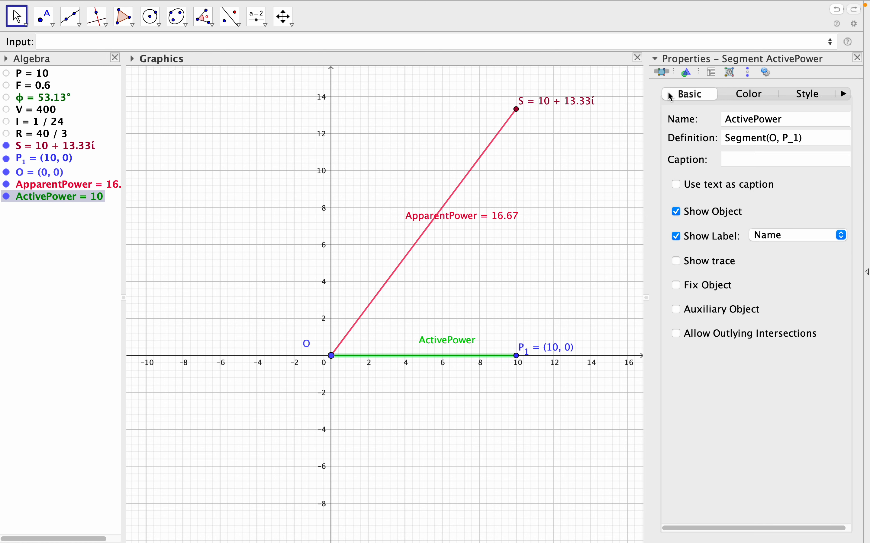
click(807, 237)
click(790, 249)
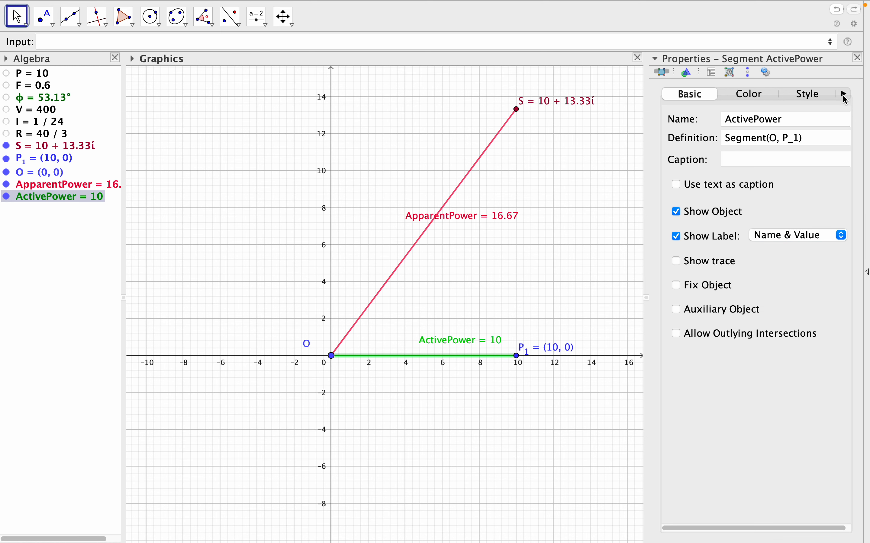
click(858, 61)
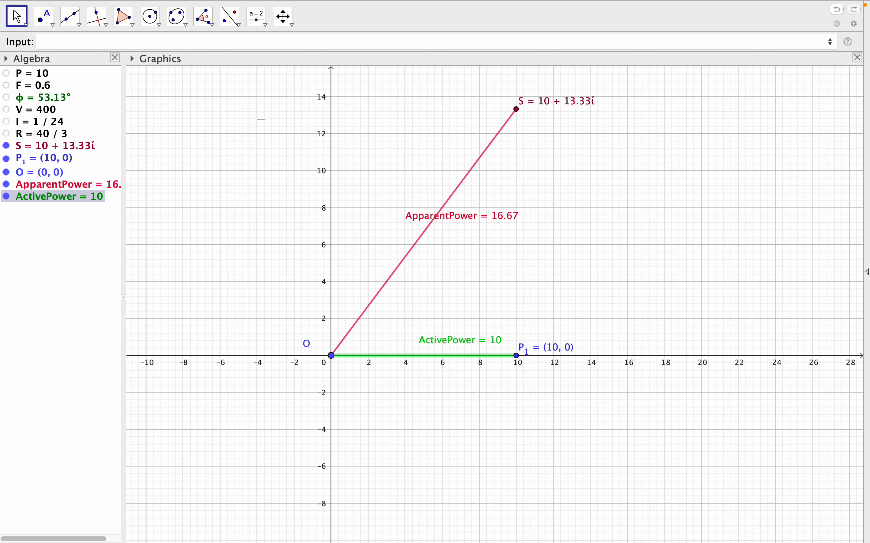
Create the segment from S to P_1, named ReactivePower.
click(132, 42)
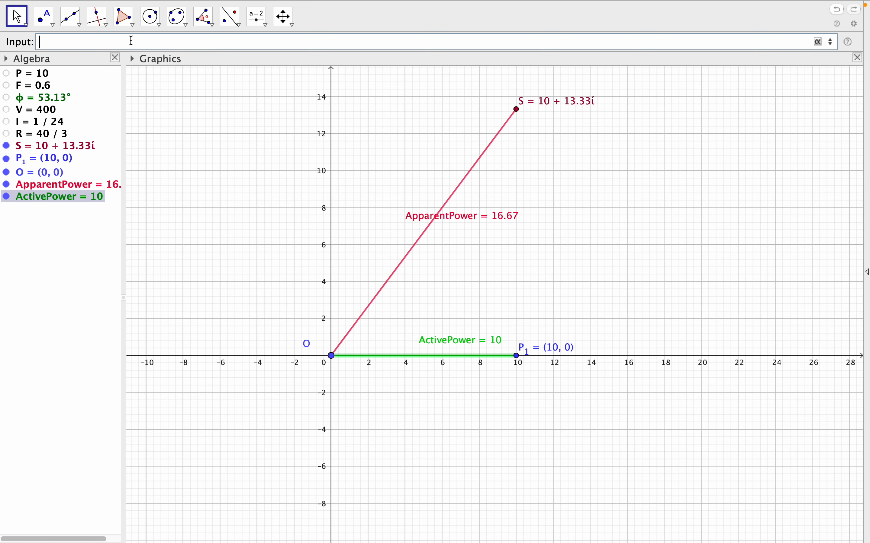
text(ReactivePo)
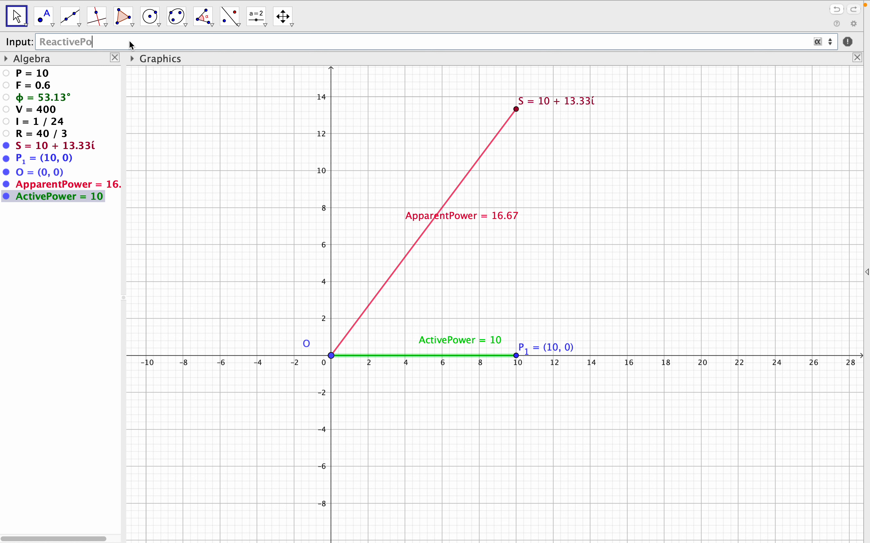
text(wer=seg)
click(190, 59)
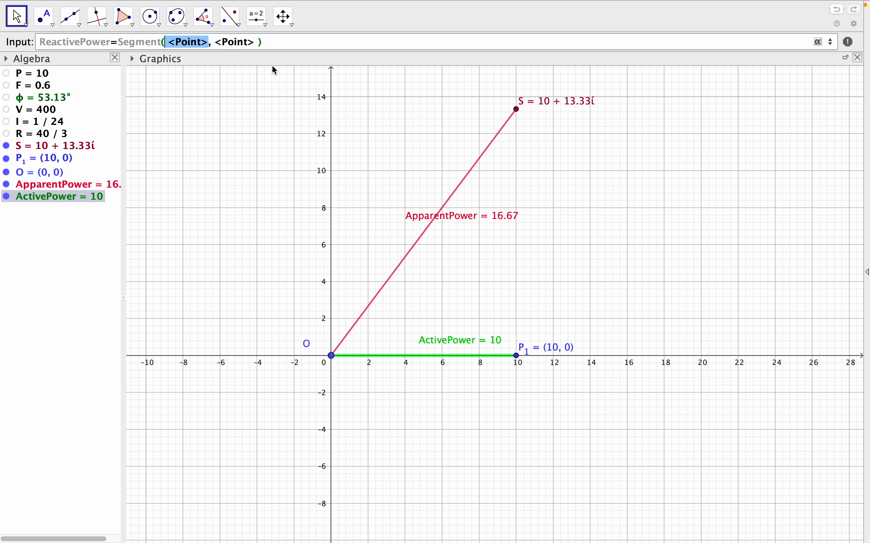
mouse_move(209, 42)
mouse_down()
mouse_move(171, 43)
mouse_move(218, 42)
mouse_up()
text(S, )
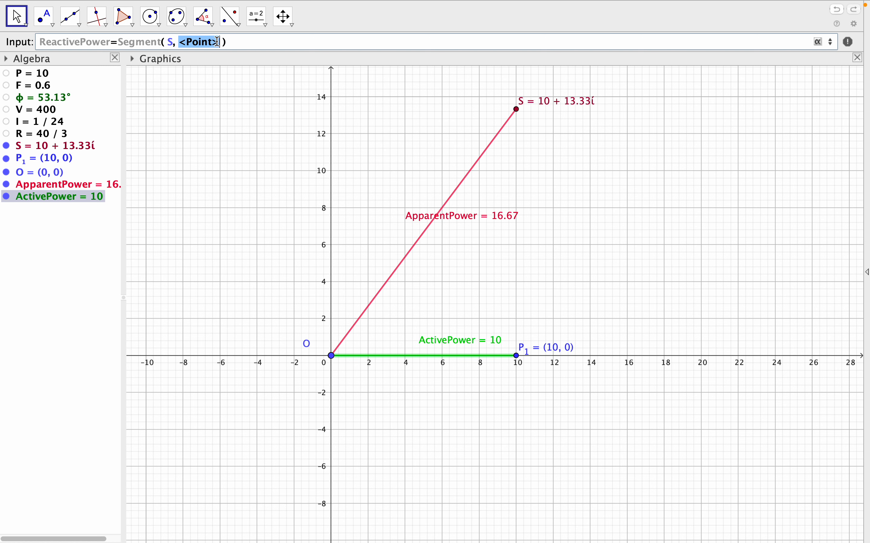
text(P)
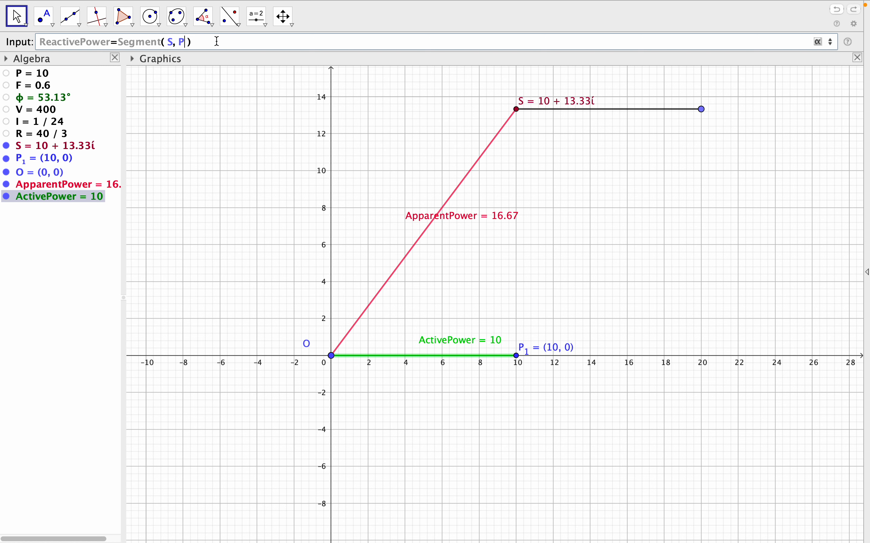
text(_1)
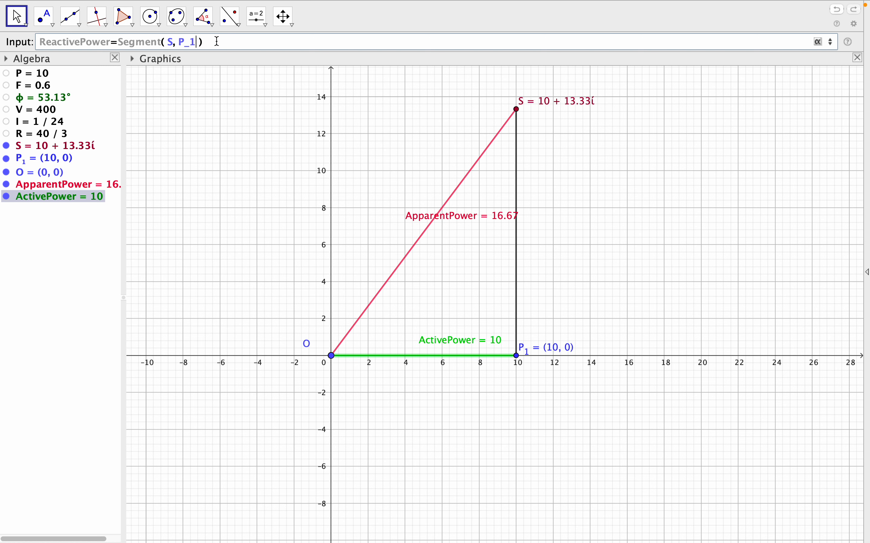
key(Return)
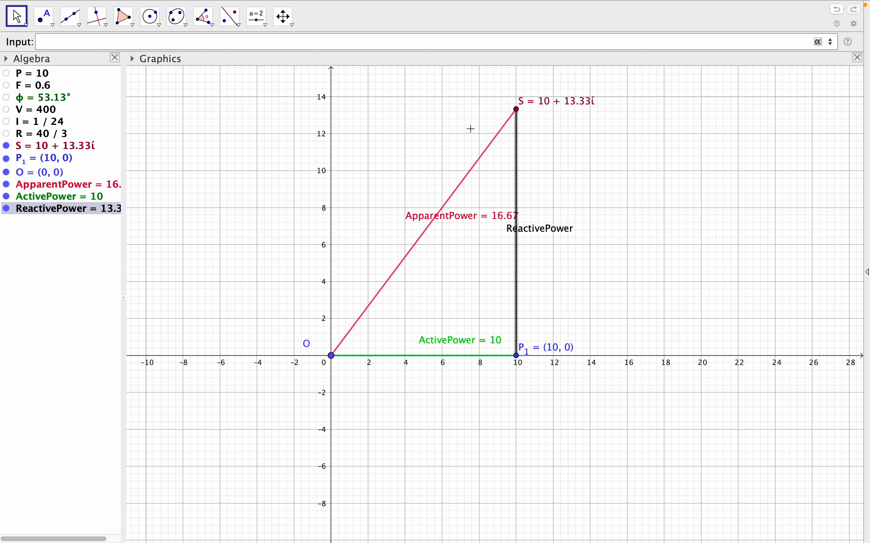
Set the ReactivePower segment's label to Name & Value and colour the segment red (255, 0, 0).
right_click(516, 267)
click(572, 372)
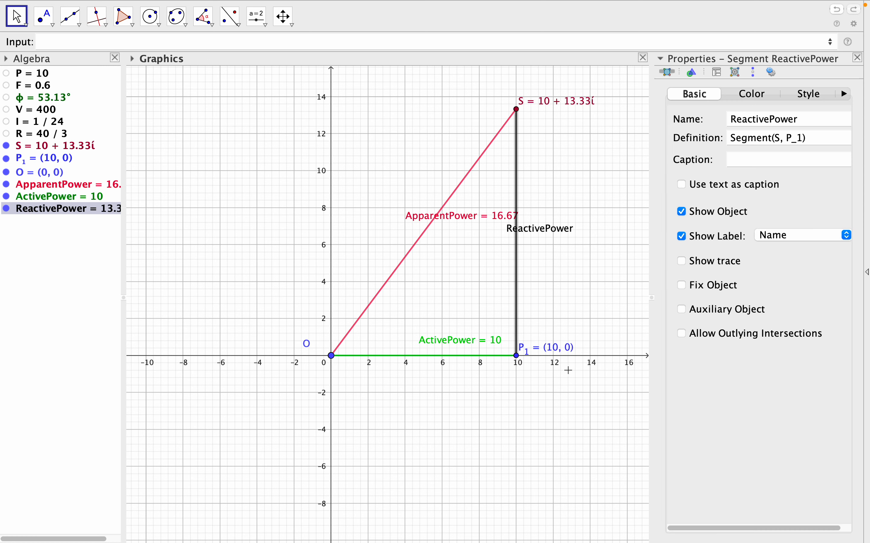
click(791, 239)
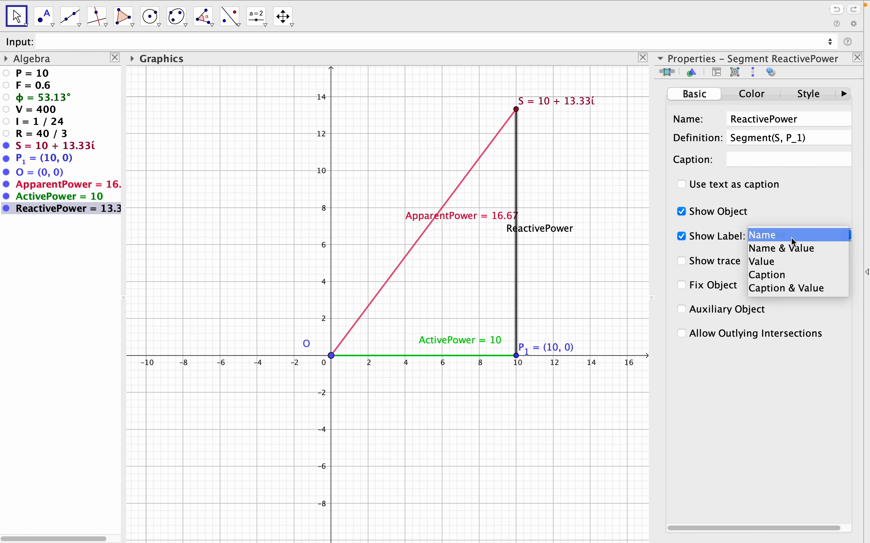
click(796, 253)
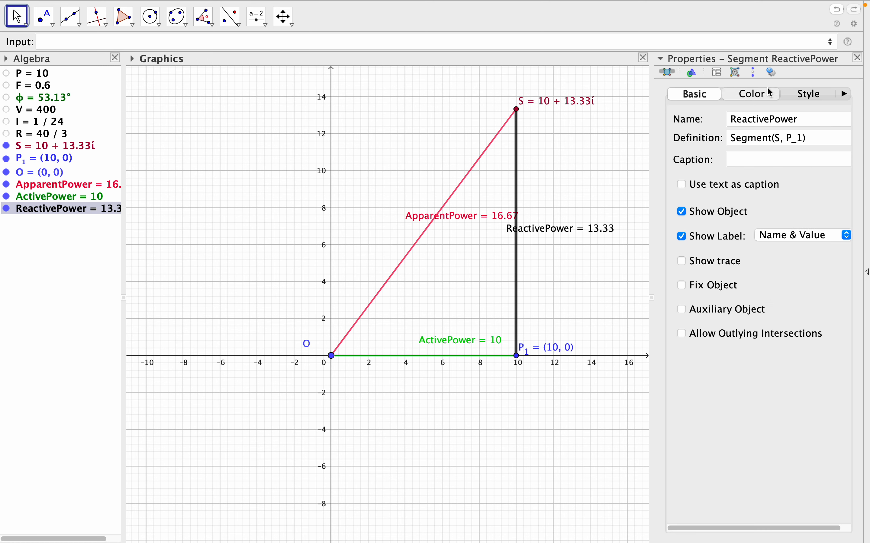
click(772, 94)
click(694, 121)
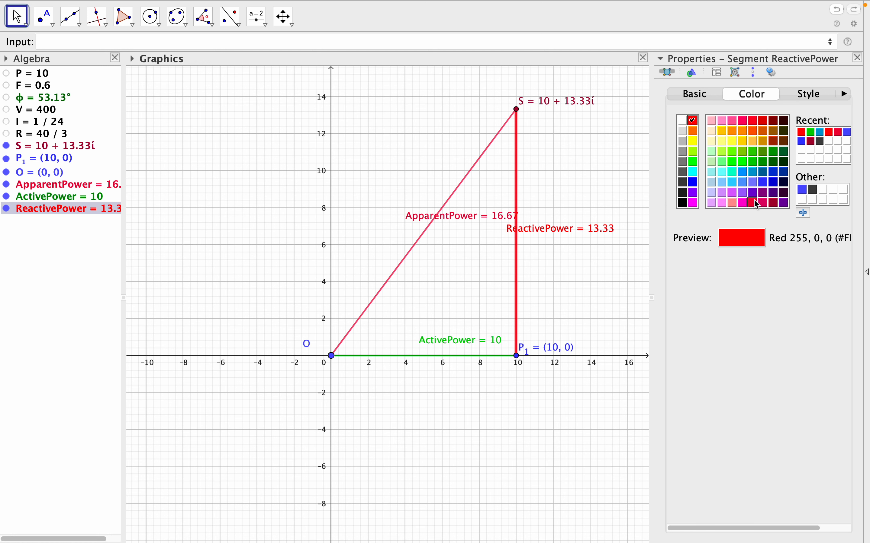
Colour the ReactivePower segment blue (0, 153, 255), close its properties and widen the Algebra view to fit the full entries.
click(775, 141)
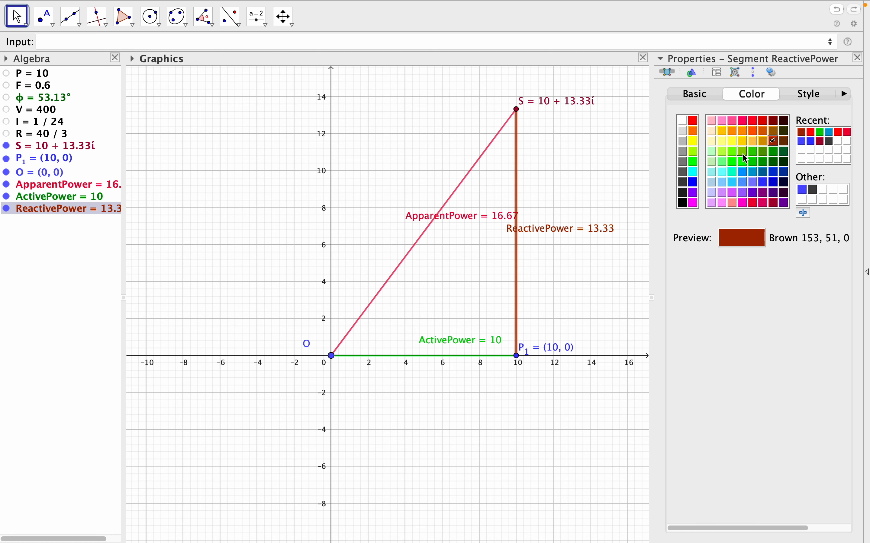
click(744, 173)
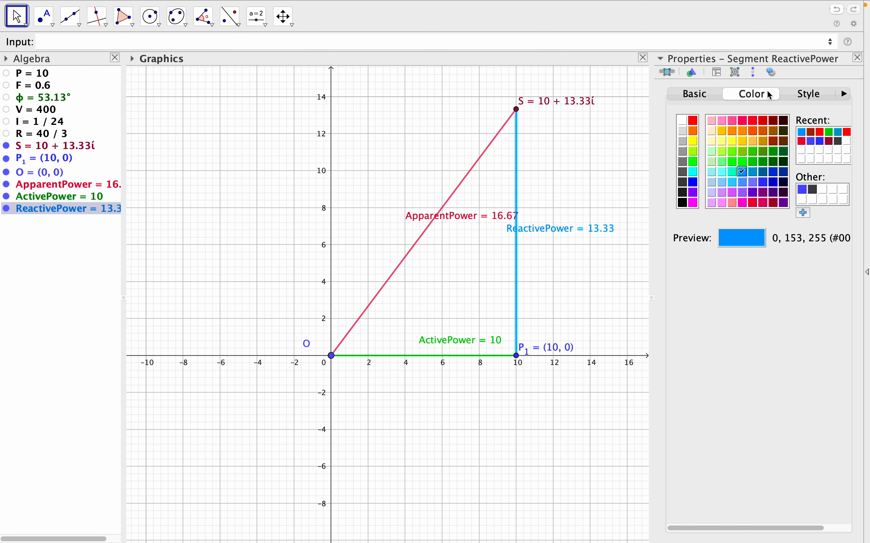
click(858, 58)
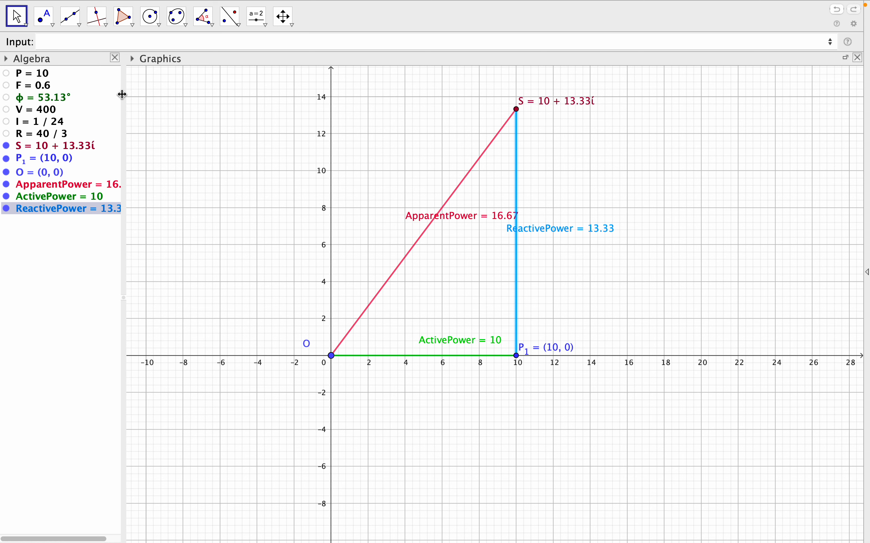
drag(122, 93, 145, 94)
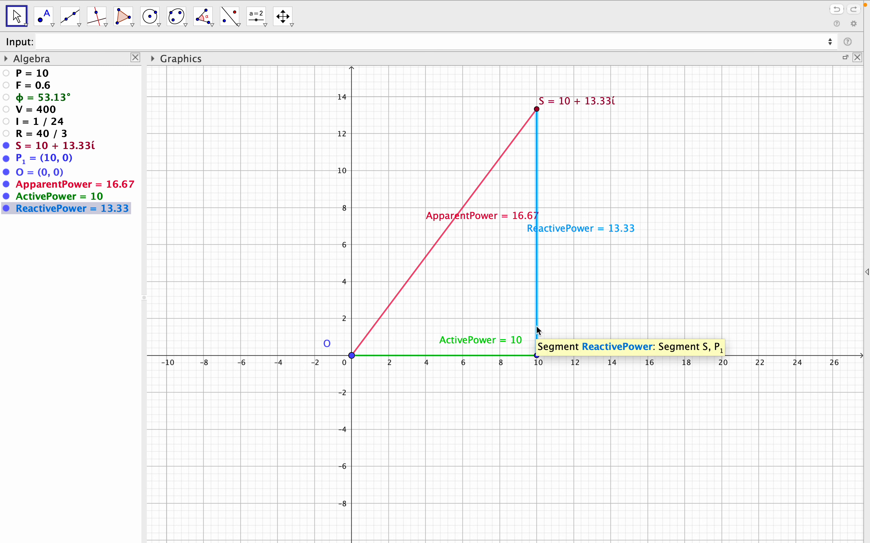
Minimise GeoGebra, switch to the Pages document EX-6 of AM-2 to check the second output table, and minimise the document.
mouse_move(74, 11)
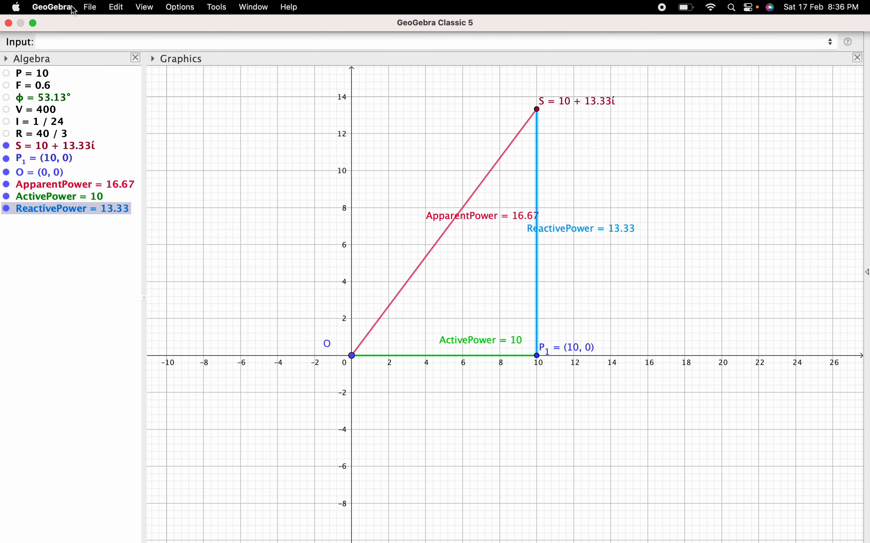
click(33, 24)
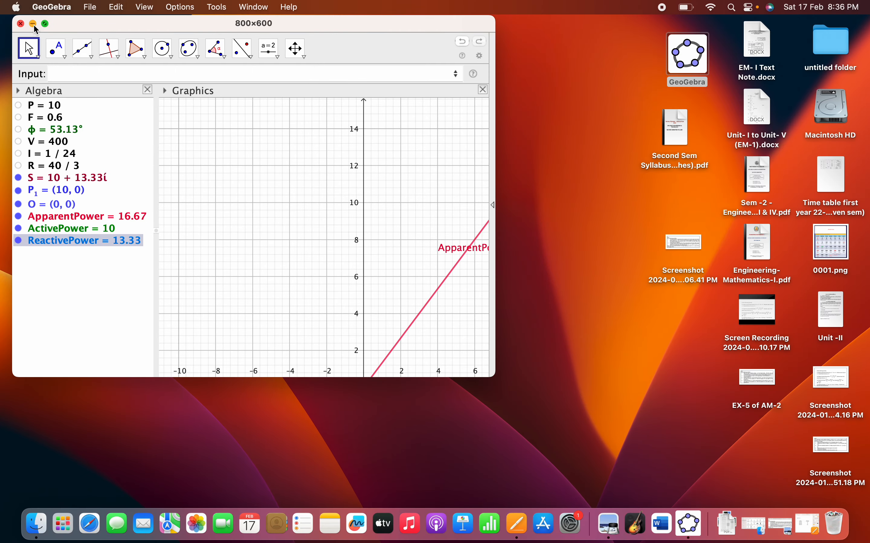
click(33, 24)
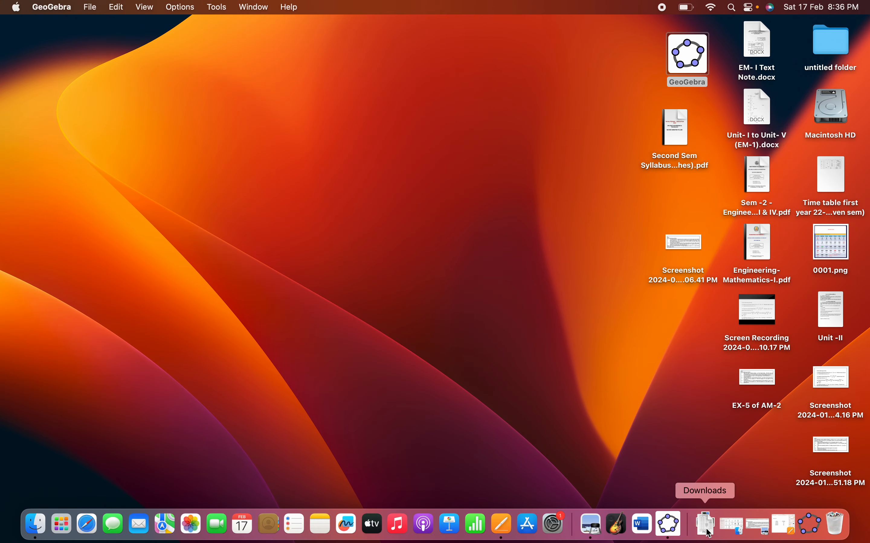
click(784, 524)
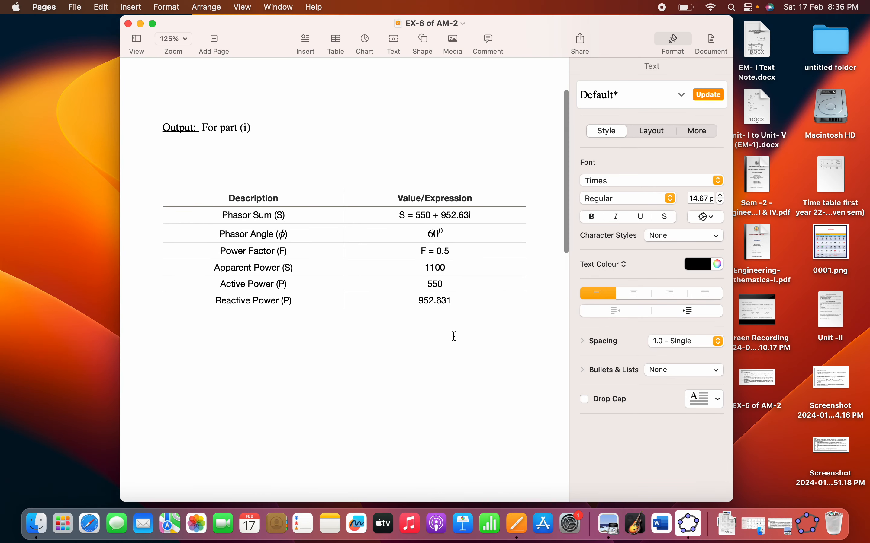
scroll(454, 336, down, 15)
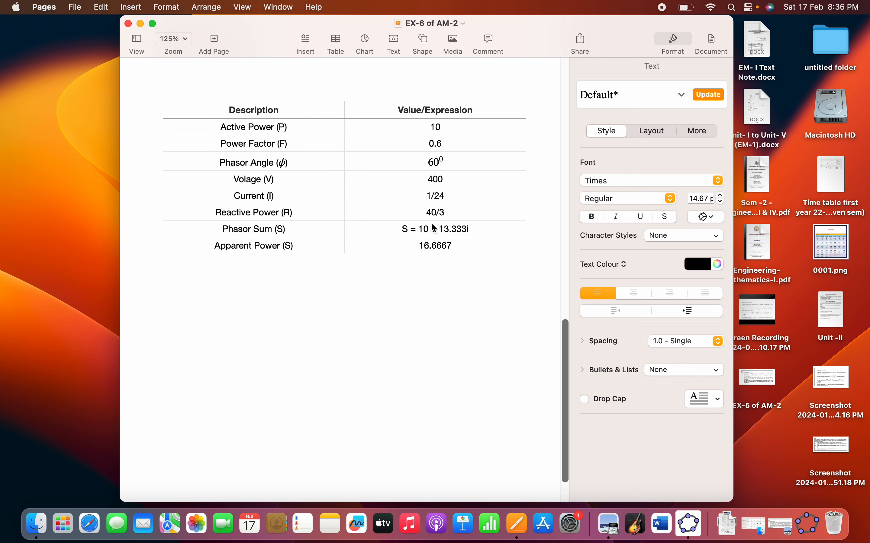
click(140, 24)
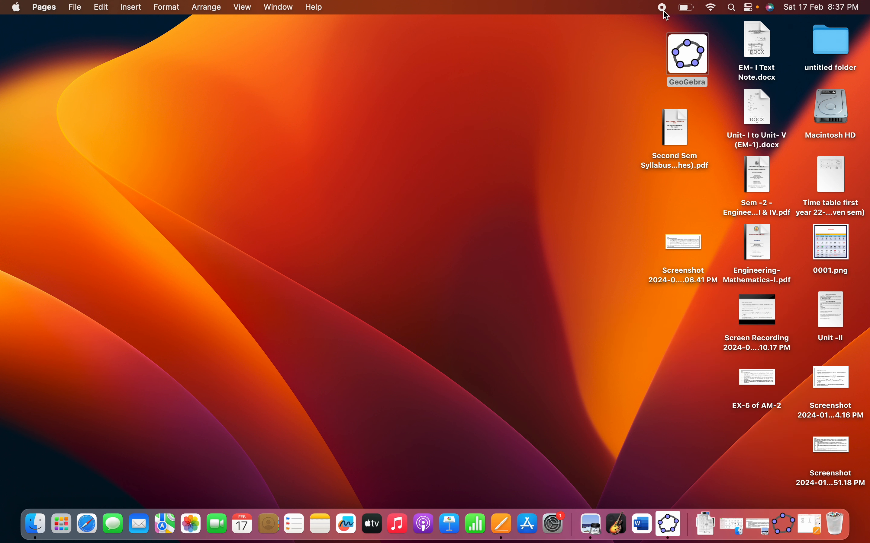
Switch back to GeoGebra and bring up the window with the part (i) power triangle.
double_click(685, 61)
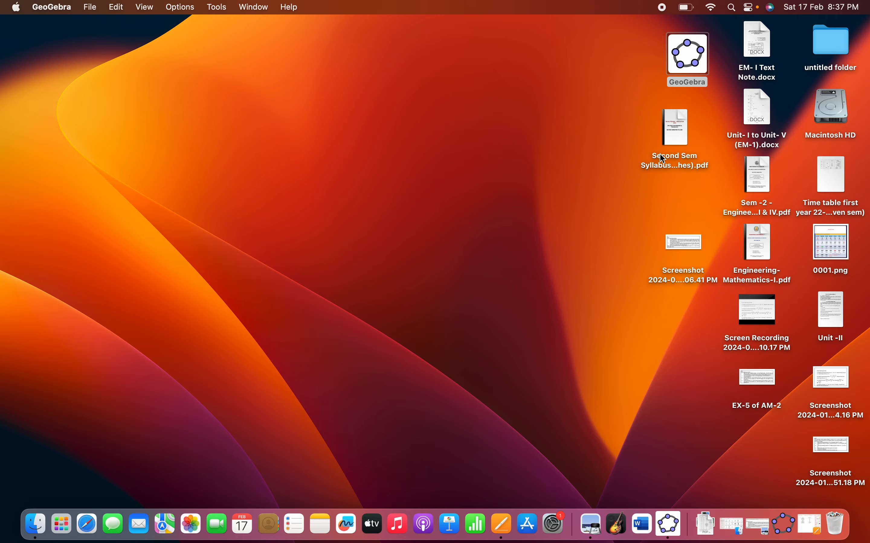
click(667, 518)
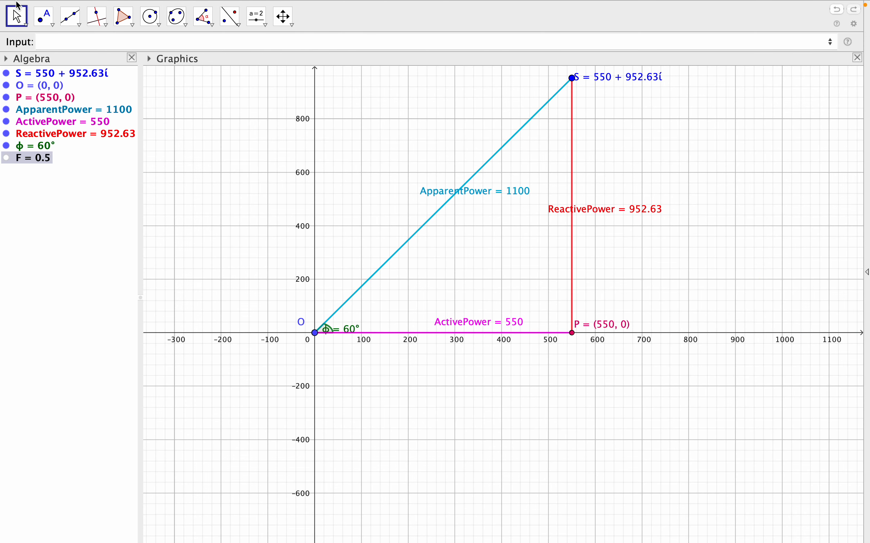
mouse_move(16, 3)
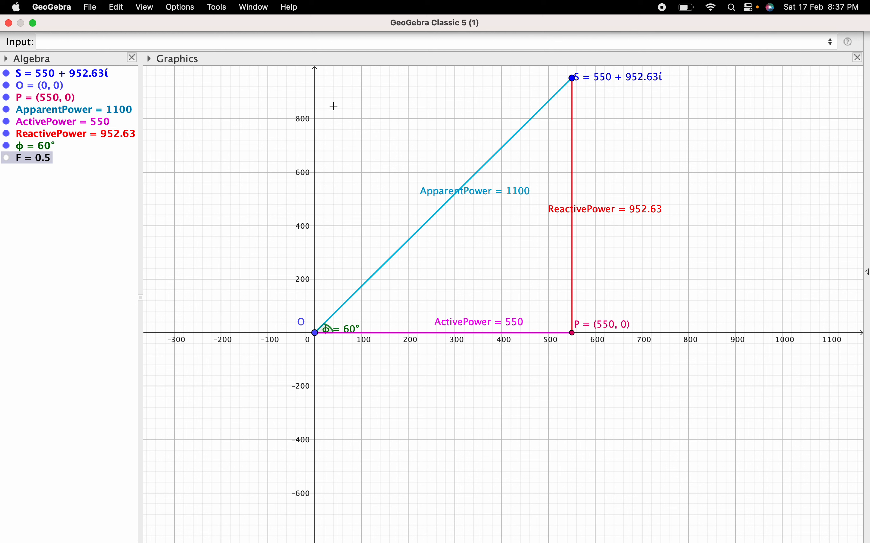